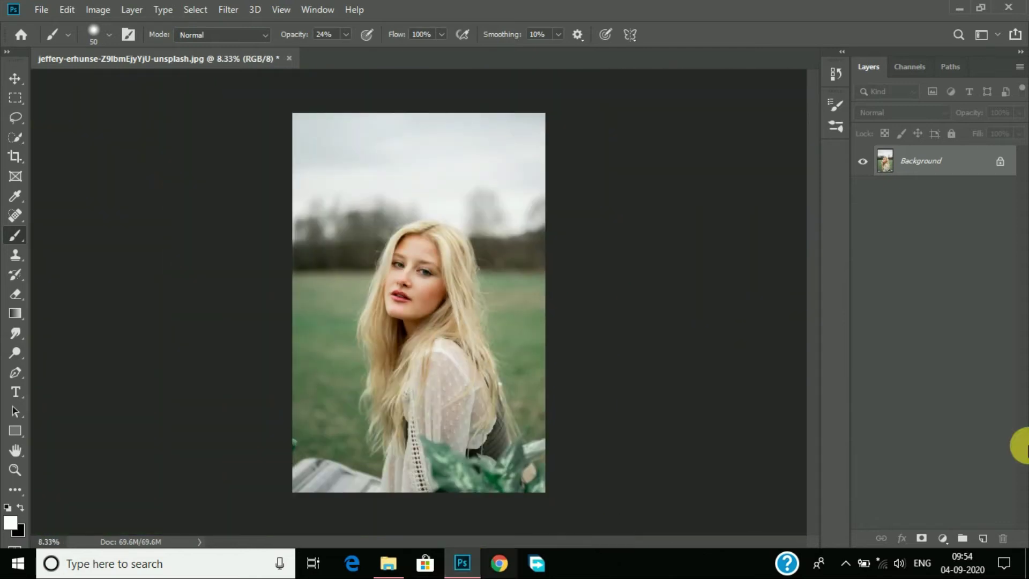
- Duplicate Background and grade the copy in Camera Raw: cooler white balance, -0.50 exposure, lower saturation
left_click_drag(958, 167, 983, 538)
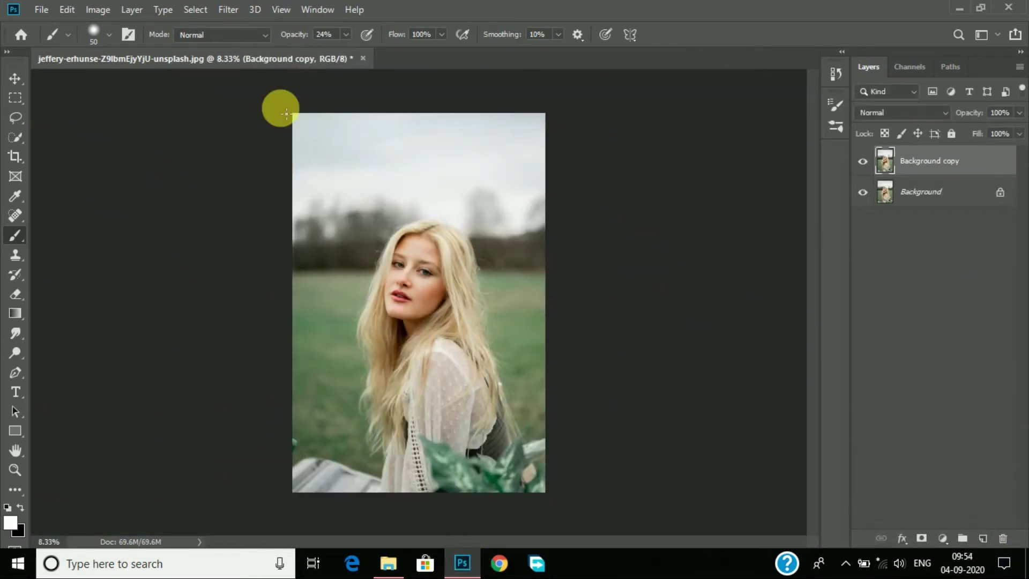
left_click(228, 9)
left_click(304, 100)
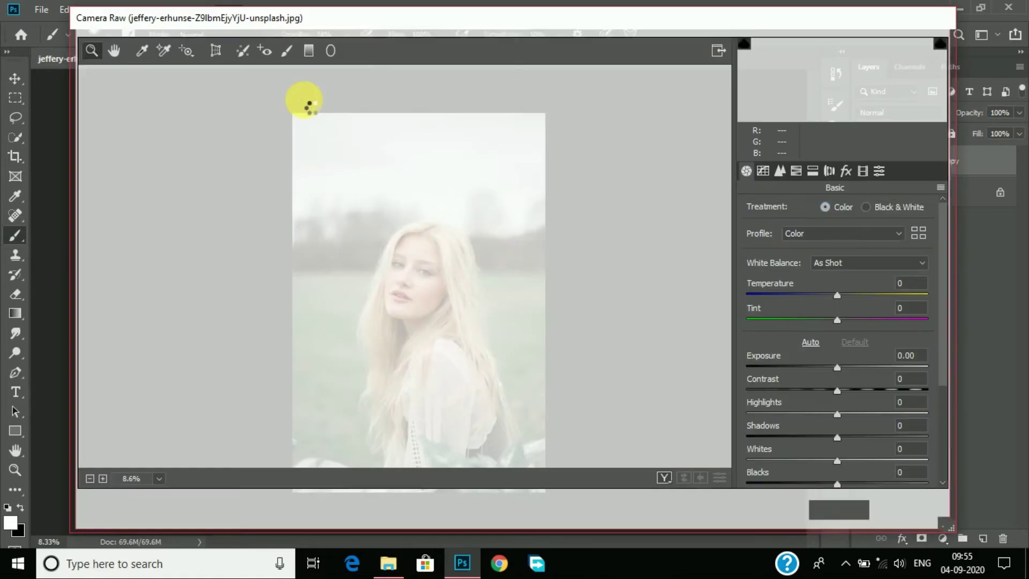
left_click_drag(837, 295, 840, 320)
left_click(837, 320)
mouse_move(836, 367)
left_mouse_down()
mouse_move(857, 390)
mouse_move(810, 414)
mouse_move(858, 438)
mouse_move(814, 460)
mouse_move(825, 484)
left_mouse_up()
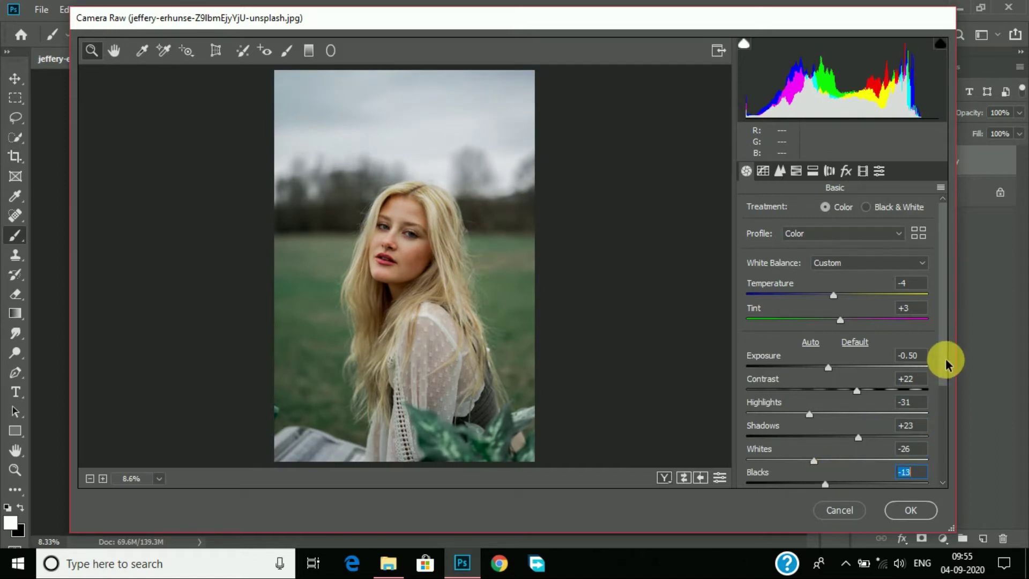
scroll(837, 386, "down", 5)
left_click_drag(838, 392, 856, 455)
left_click(832, 474)
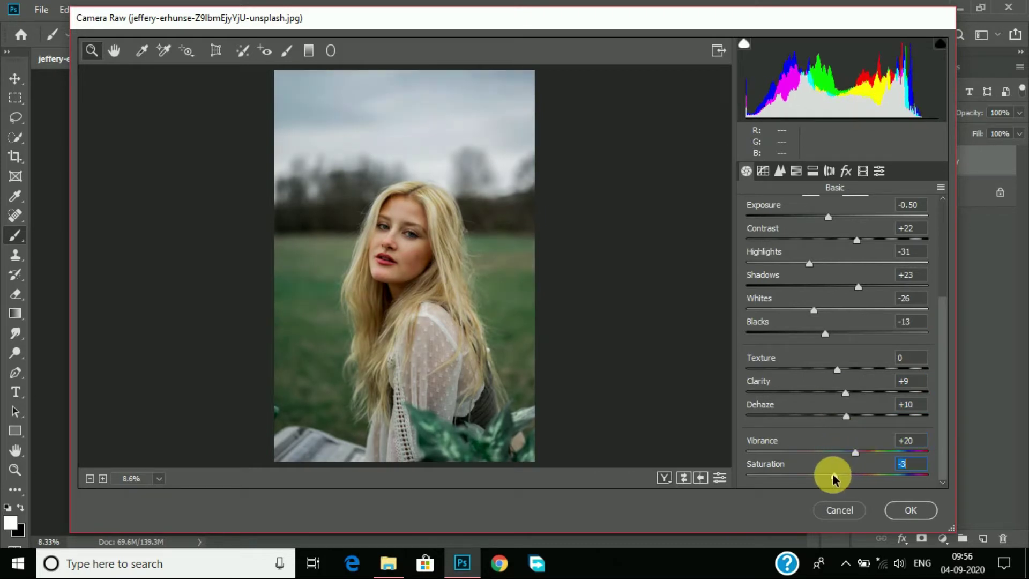
left_click(901, 514)
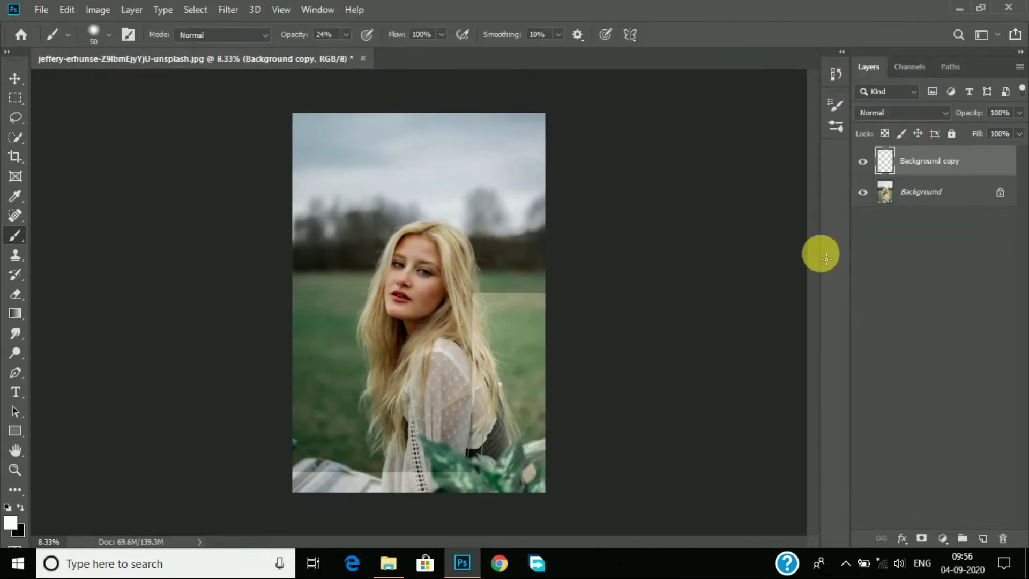
- Add a Brightness/Contrast adjustment layer with brightness -6 and contrast 16
left_click(864, 162)
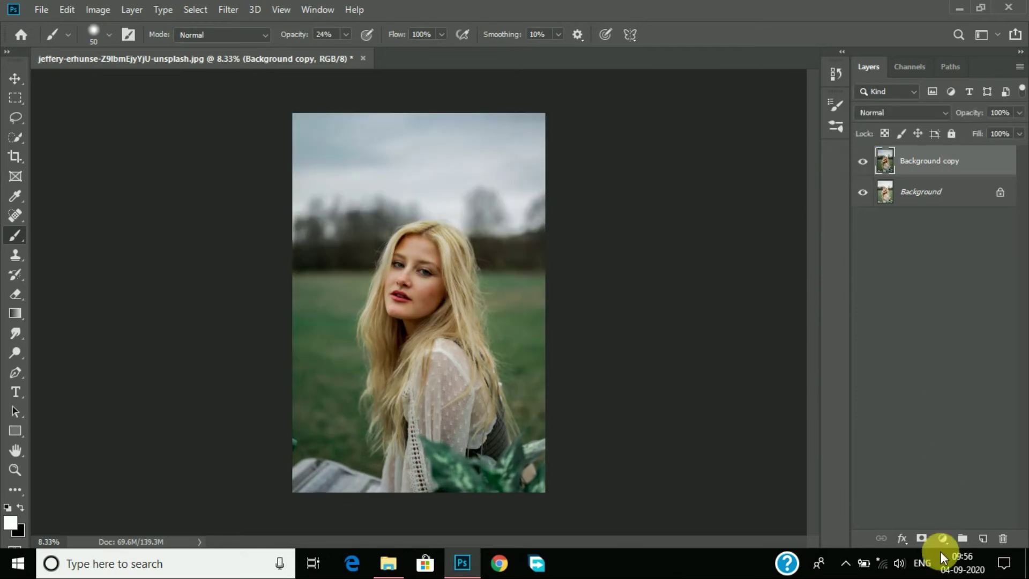
left_click(949, 539)
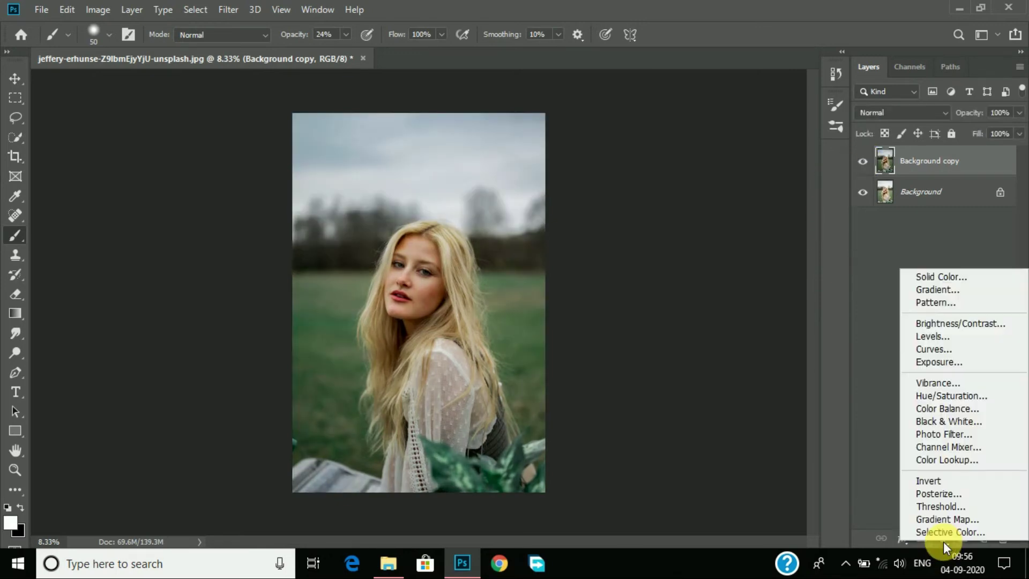
left_click(950, 324)
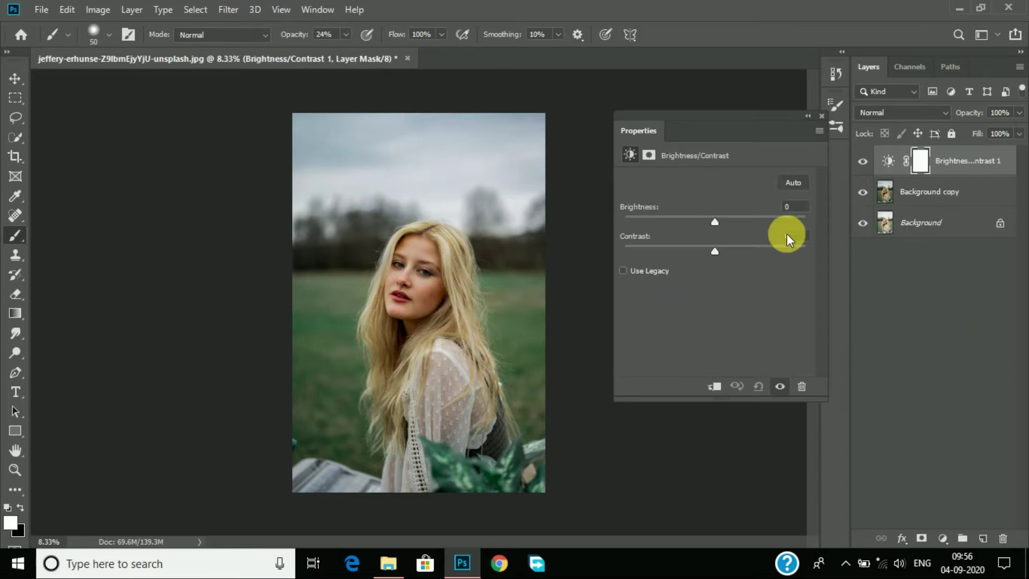
left_click_drag(716, 221, 729, 250)
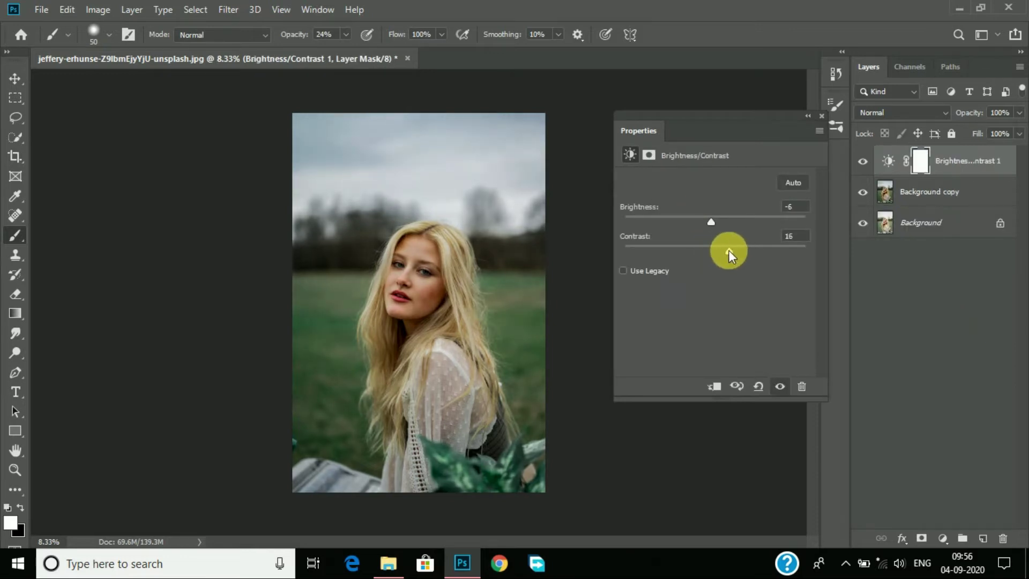
left_click(820, 118)
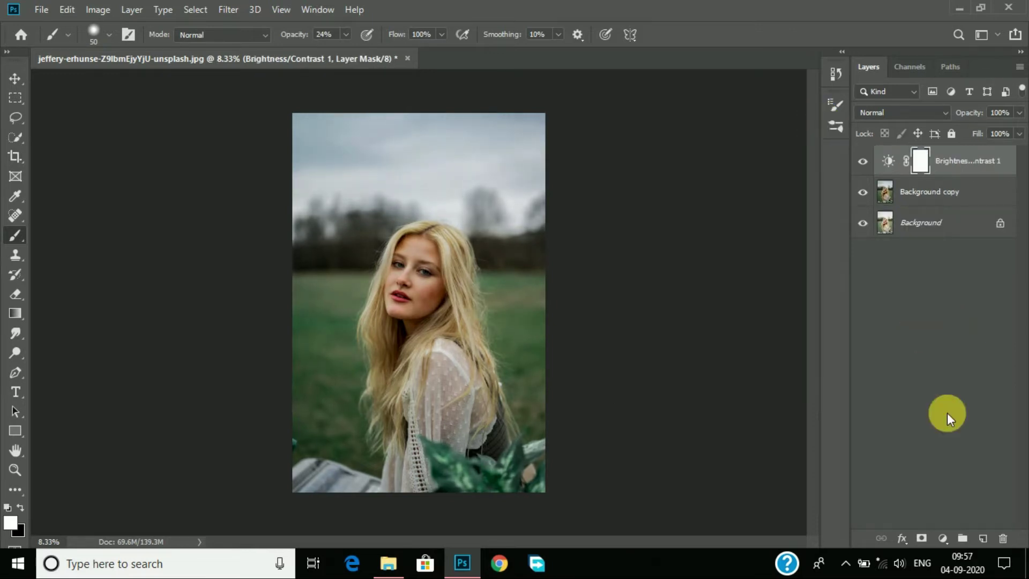
- Add a Curves adjustment layer bent into a darkening S-curve
left_click(943, 538)
left_click(949, 345)
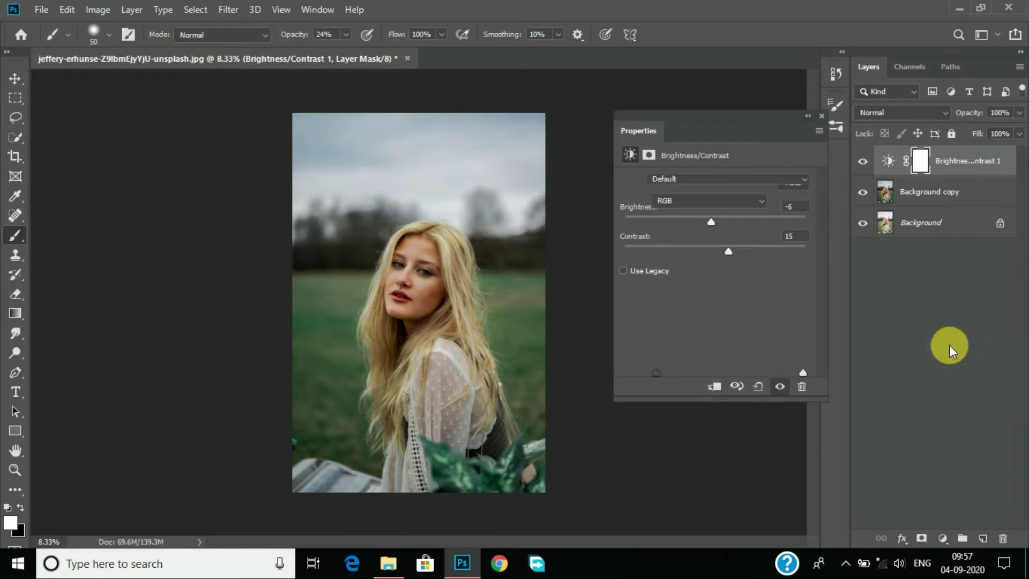
left_click_drag(699, 323, 706, 337)
left_click_drag(759, 269, 763, 282)
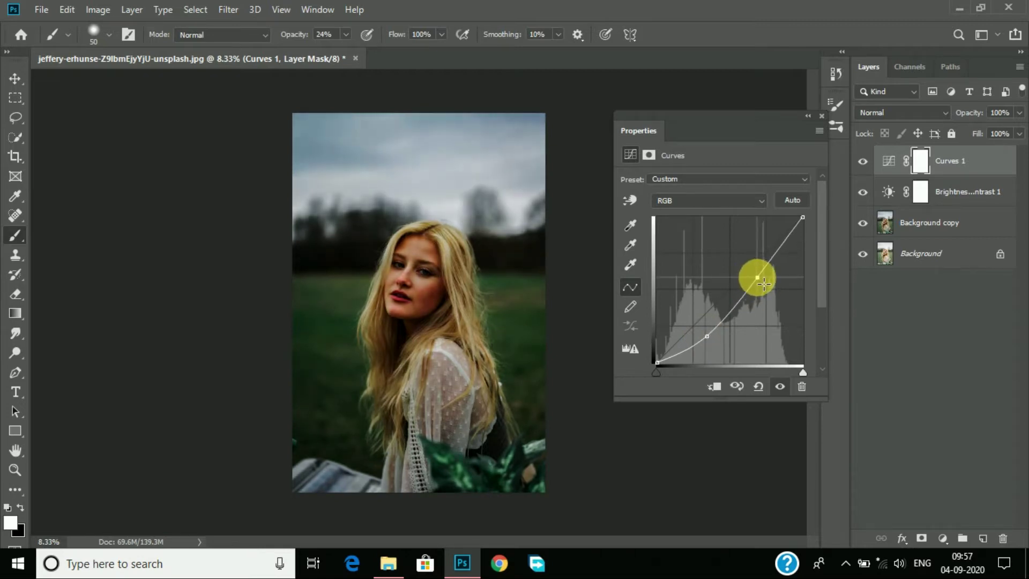
left_click_drag(715, 344, 715, 347)
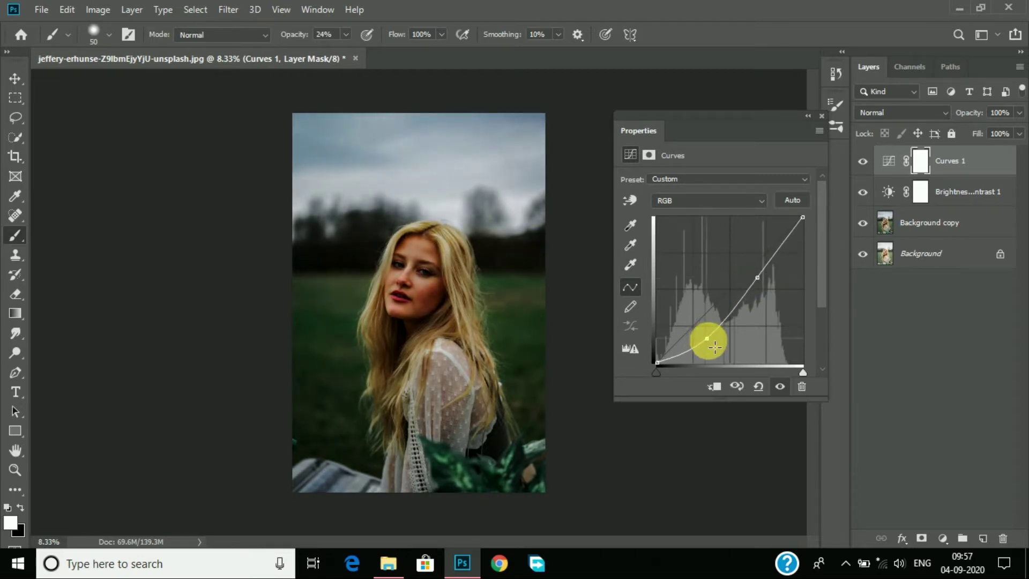
left_click(651, 365)
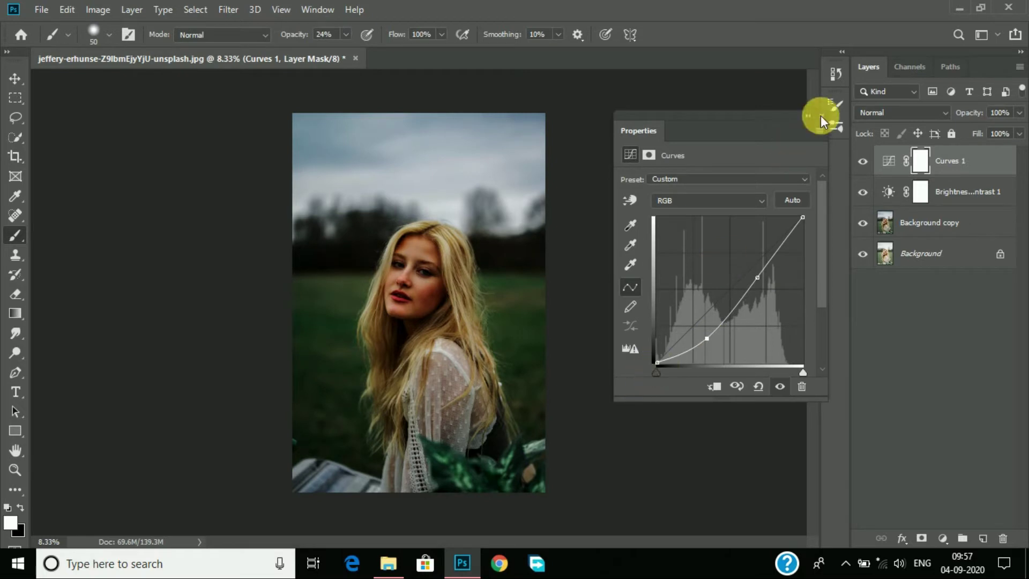
left_click(821, 115)
- Erase the Curves mask over both eyes to keep them bright
scroll(284, 346, "up", 2)
scroll(284, 346, "up", 3)
scroll(284, 346, "up", 1)
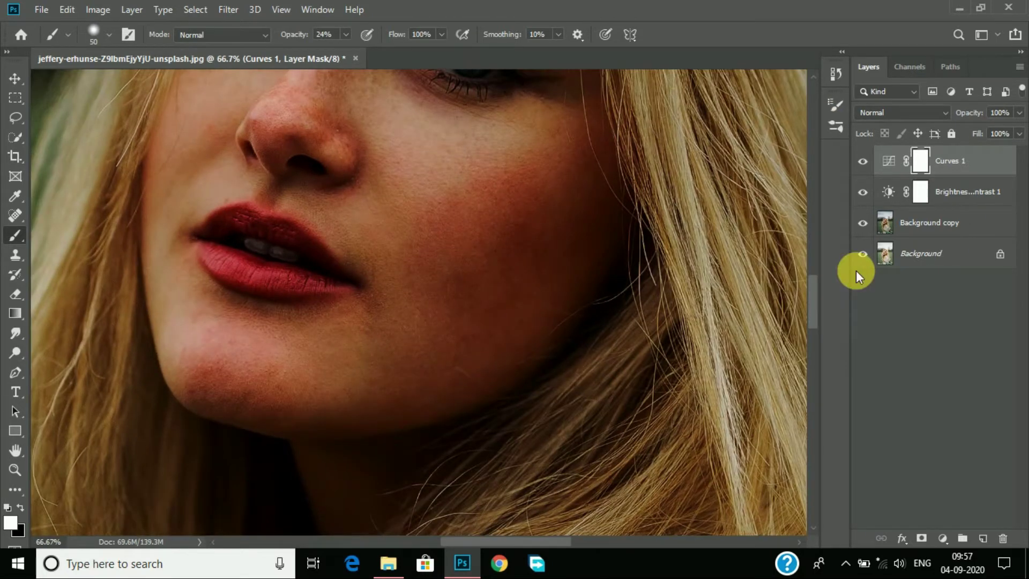
left_click(816, 256)
left_click(19, 292)
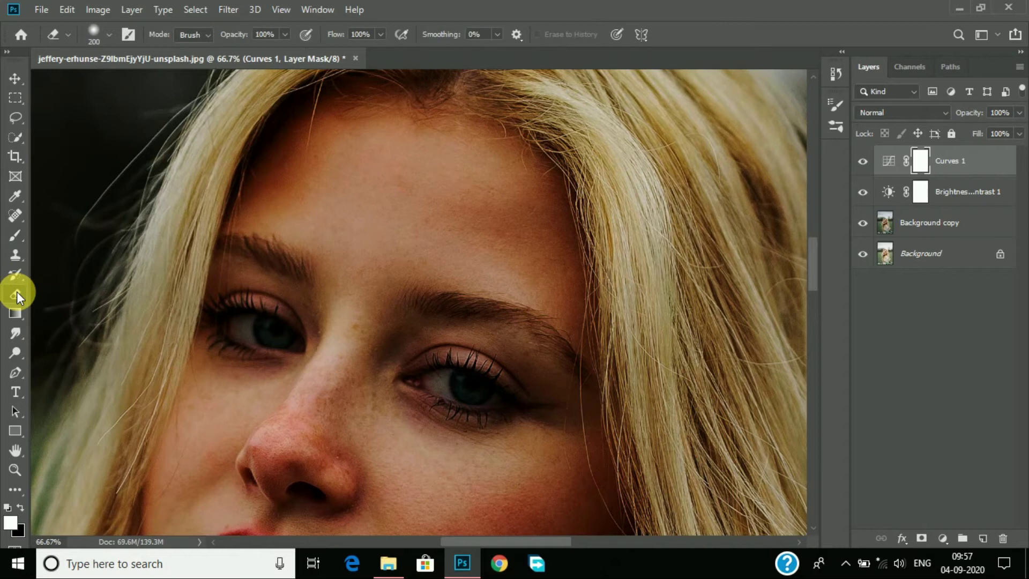
left_click_drag(231, 342, 288, 350)
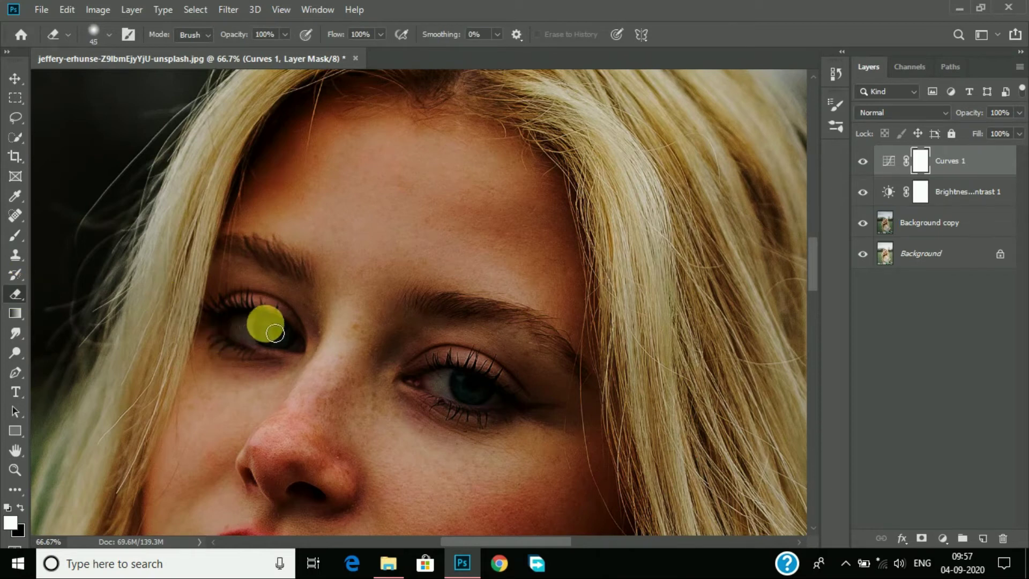
mouse_move(451, 391)
left_mouse_down()
mouse_move(490, 396)
mouse_move(428, 375)
mouse_move(491, 402)
left_mouse_up()
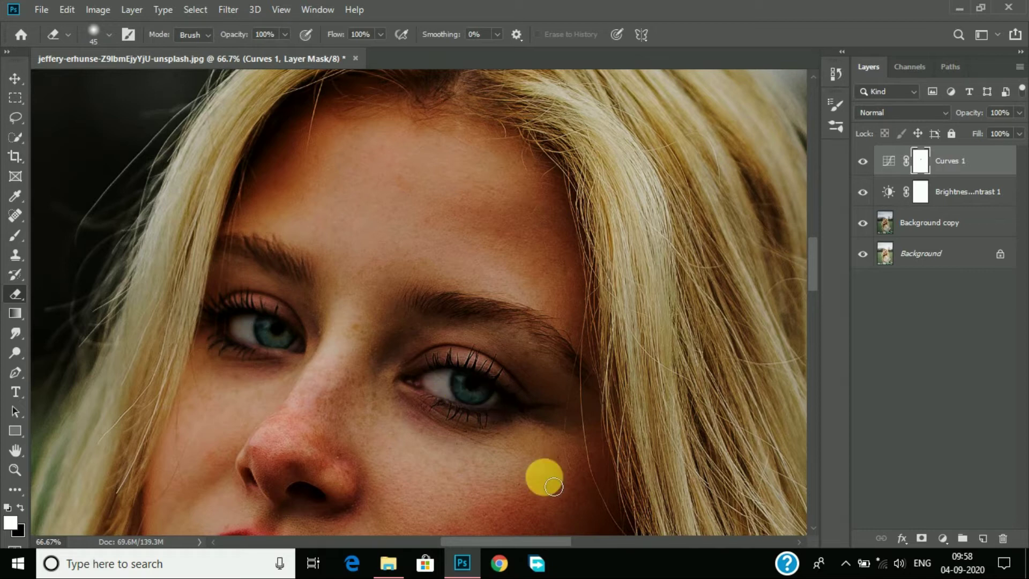
key("ctrl+minus")
key("ctrl+minus")
key("ctrl+minus")
key("ctrl+minus")
key("ctrl+minus")
key("ctrl+minus")
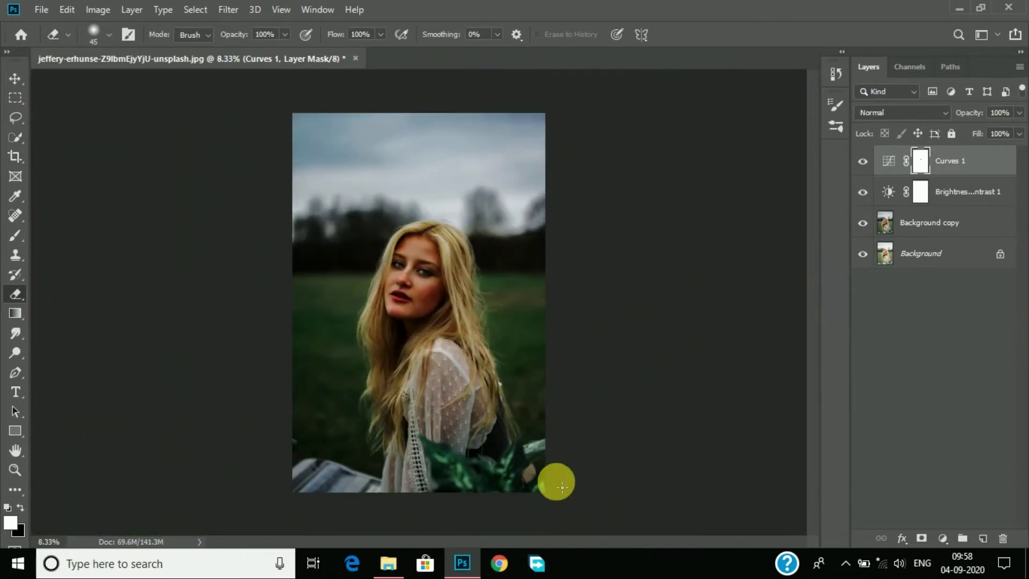
- Add a Selective Color layer, cutting cyan and adding magenta in Yellows, and reducing cyan in Reds
left_click(953, 540)
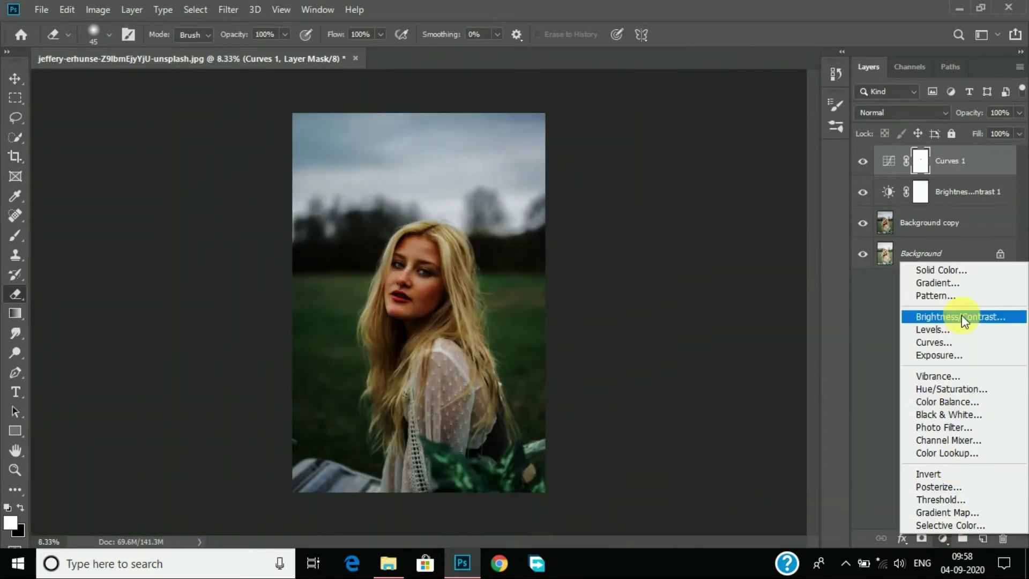
key("Escape")
left_click(712, 195)
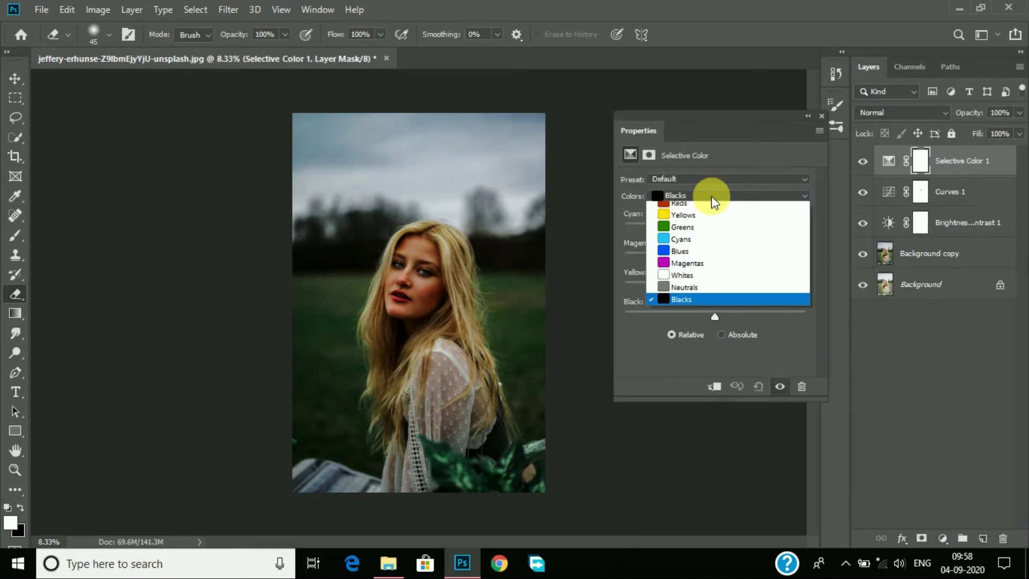
left_click(703, 218)
mouse_move(680, 225)
left_mouse_down()
mouse_move(735, 256)
mouse_move(735, 285)
mouse_move(722, 284)
left_mouse_up()
left_click(716, 195)
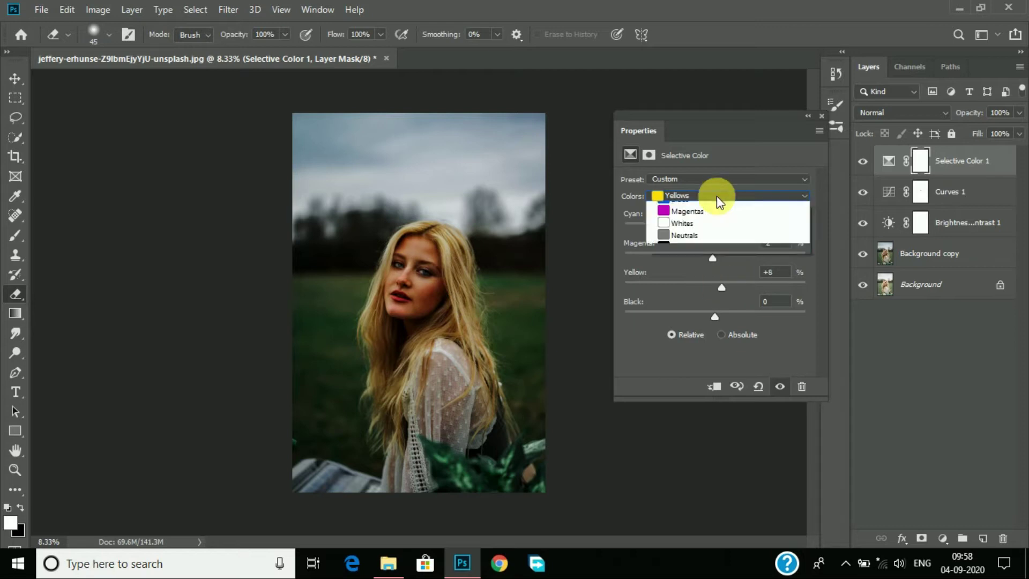
left_click(717, 207)
left_click_drag(715, 228, 709, 229)
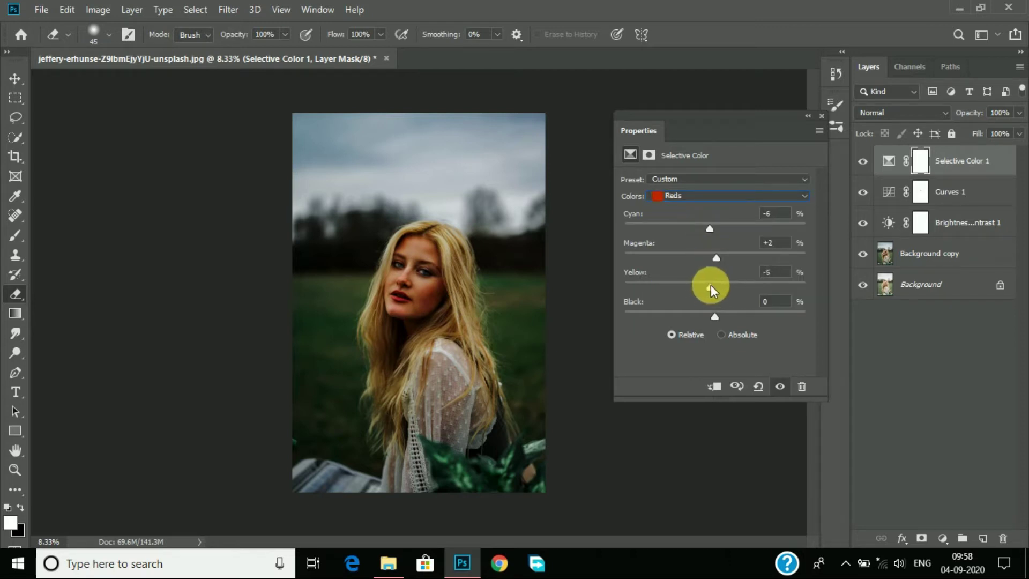
- Strip cyan and adjust yellow in Greens; adjust magenta and yellow in Cyans
left_click(716, 196)
left_click(717, 230)
mouse_move(716, 230)
left_mouse_down()
mouse_move(630, 229)
mouse_move(760, 259)
left_mouse_up()
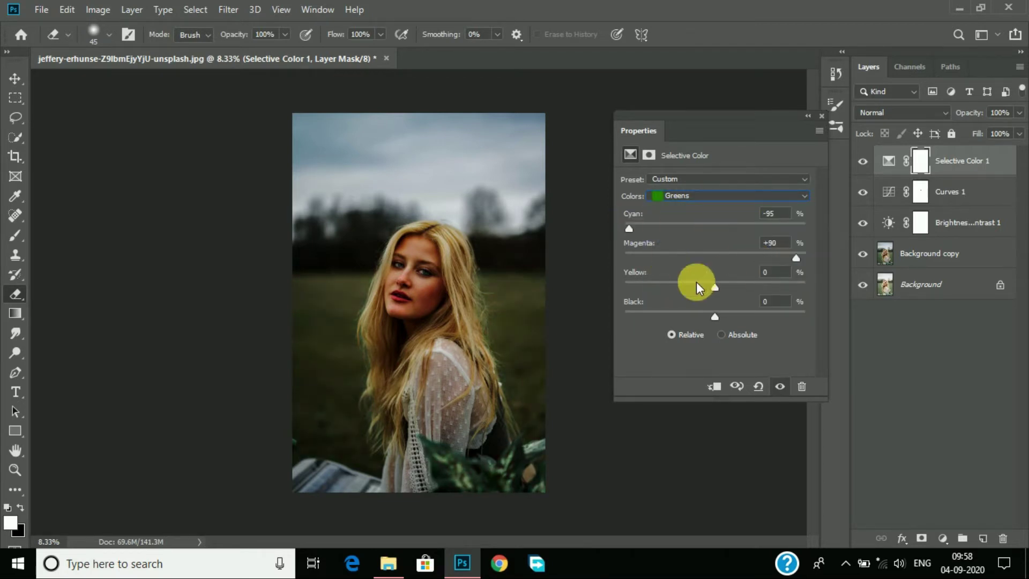
left_click_drag(665, 286, 794, 291)
left_click(717, 195)
left_click(713, 244)
left_click_drag(652, 259, 774, 259)
left_click_drag(702, 287, 630, 288)
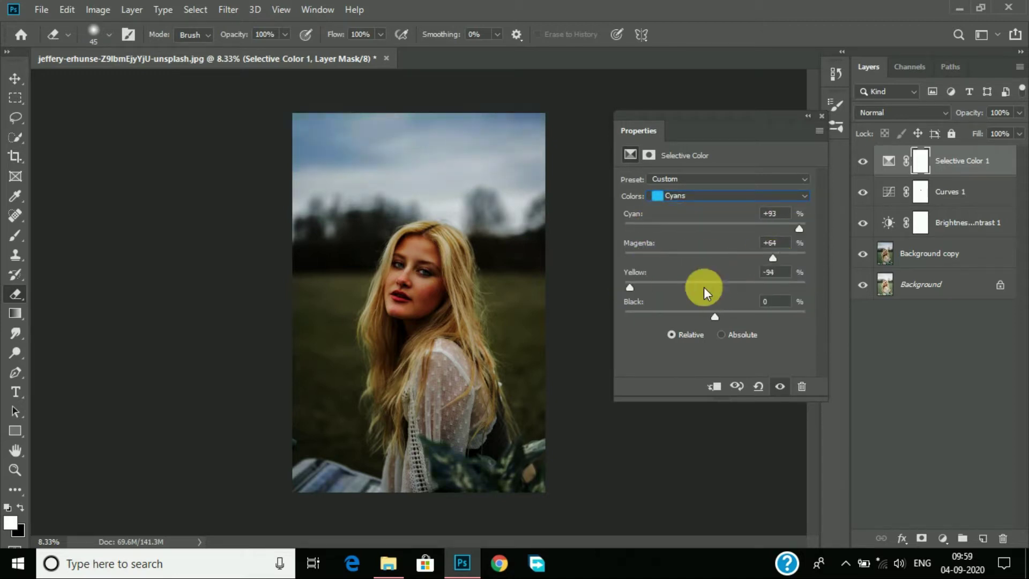
left_click_drag(719, 256, 605, 254)
- Add cyan to Blues for a teal sky, fine-tune Neutrals, and deepen the Blacks
left_click(711, 194)
left_click(717, 257)
left_click_drag(622, 226, 775, 228)
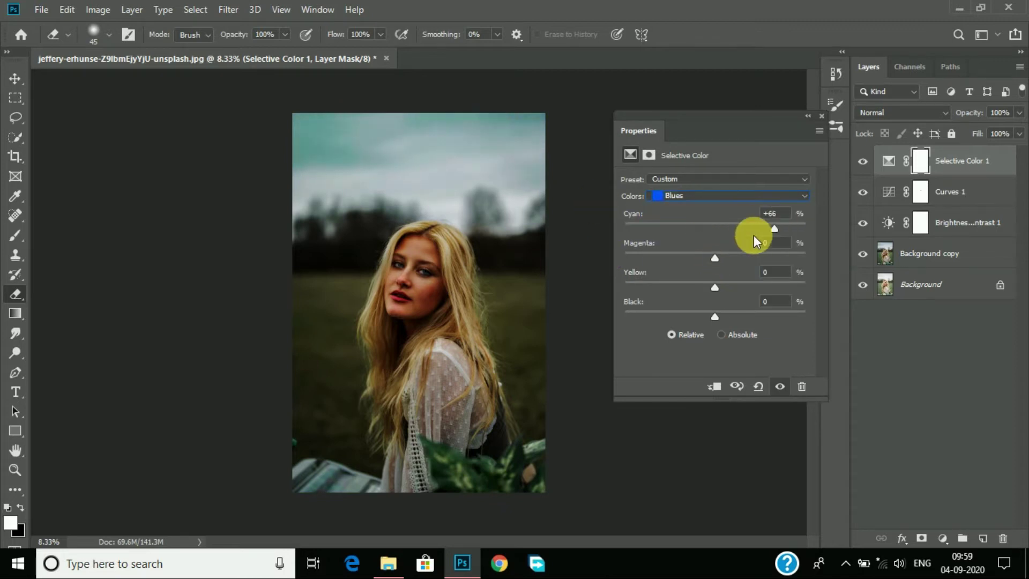
left_click(713, 191)
left_click(716, 292)
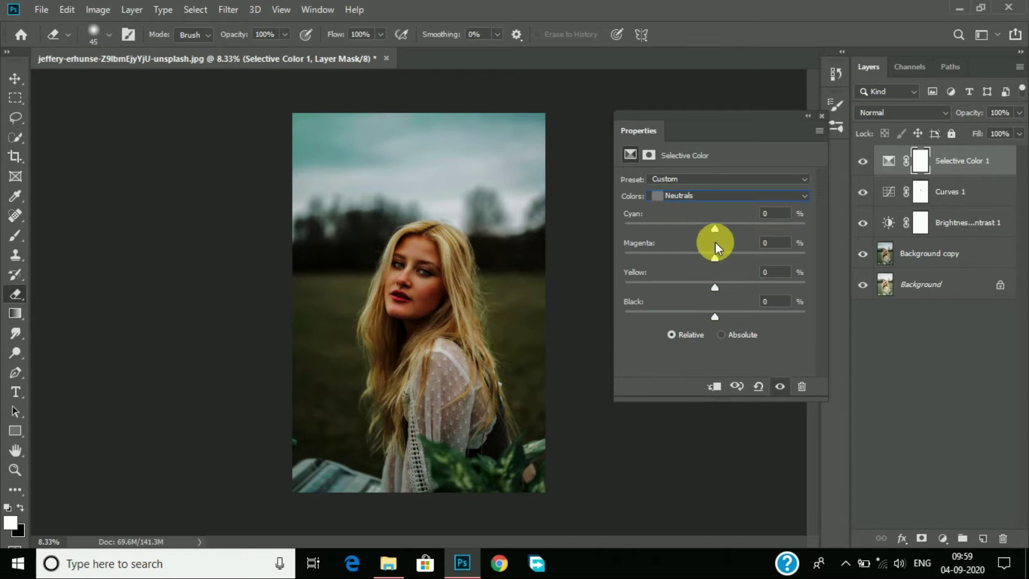
left_click_drag(713, 228, 715, 229)
left_click(715, 258)
left_click(716, 200)
left_click(716, 304)
left_click_drag(717, 316, 720, 317)
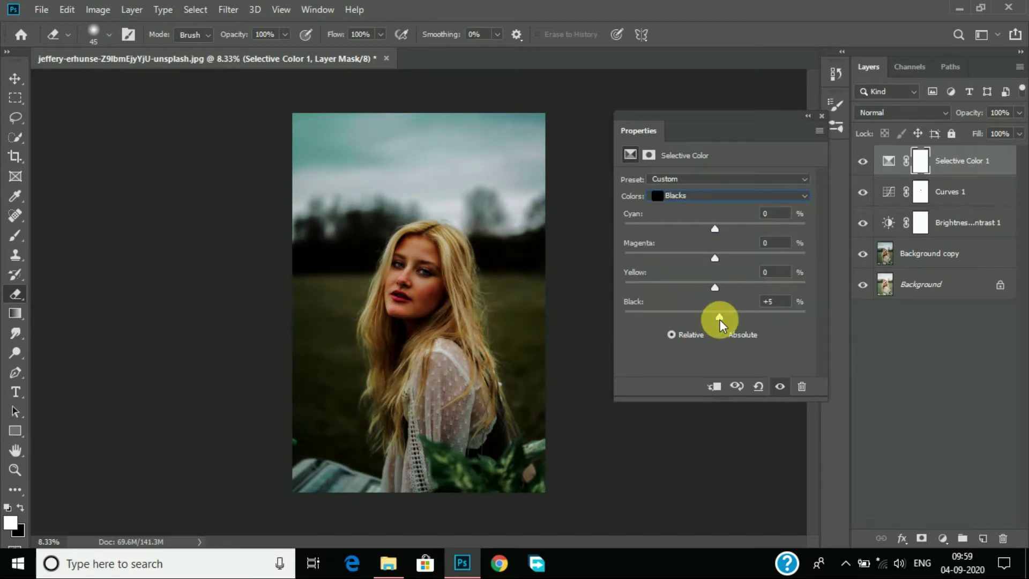
left_click(821, 116)
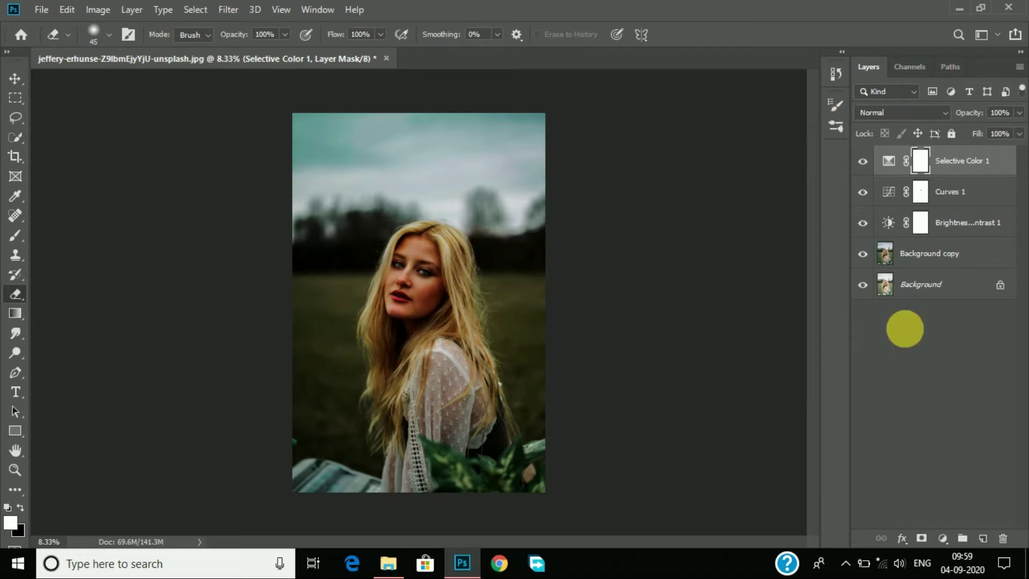
- Add a reversed, radial Gradient Fill layer using a transparent gradient preset
left_click(943, 538)
left_click(950, 288)
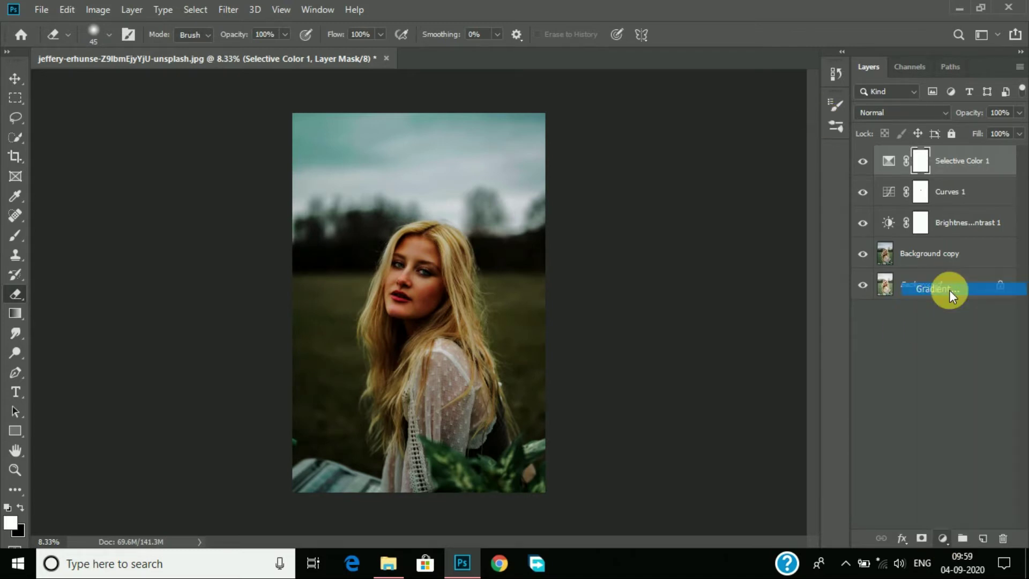
left_click(804, 236)
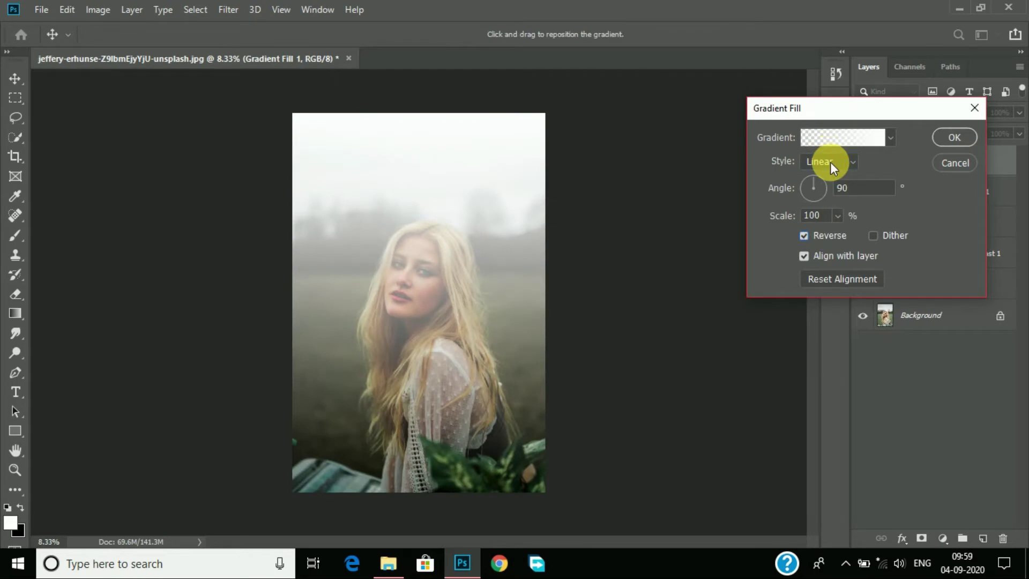
left_click(831, 162)
left_click(831, 188)
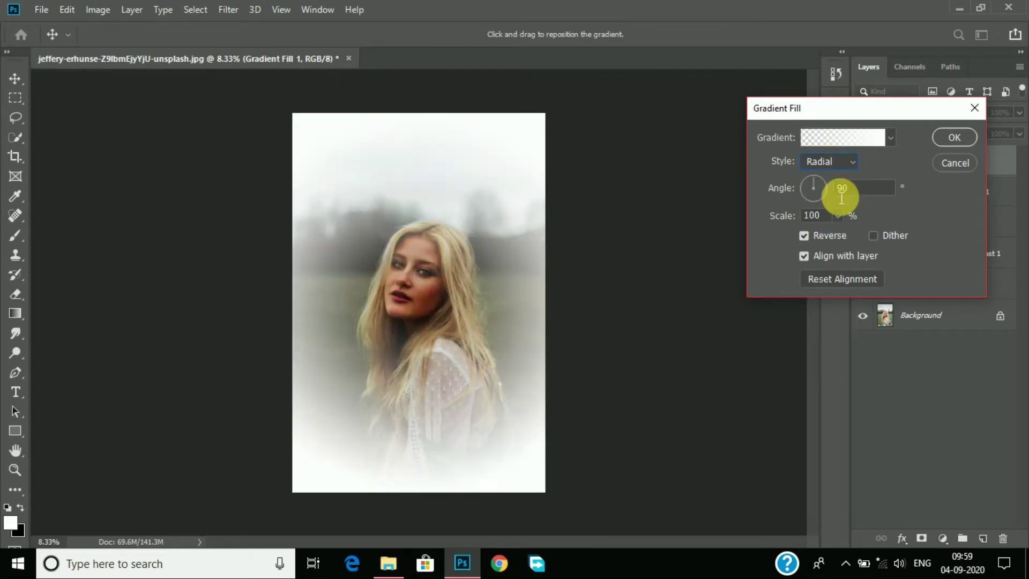
left_click(891, 138)
left_click(839, 217)
left_click(957, 138)
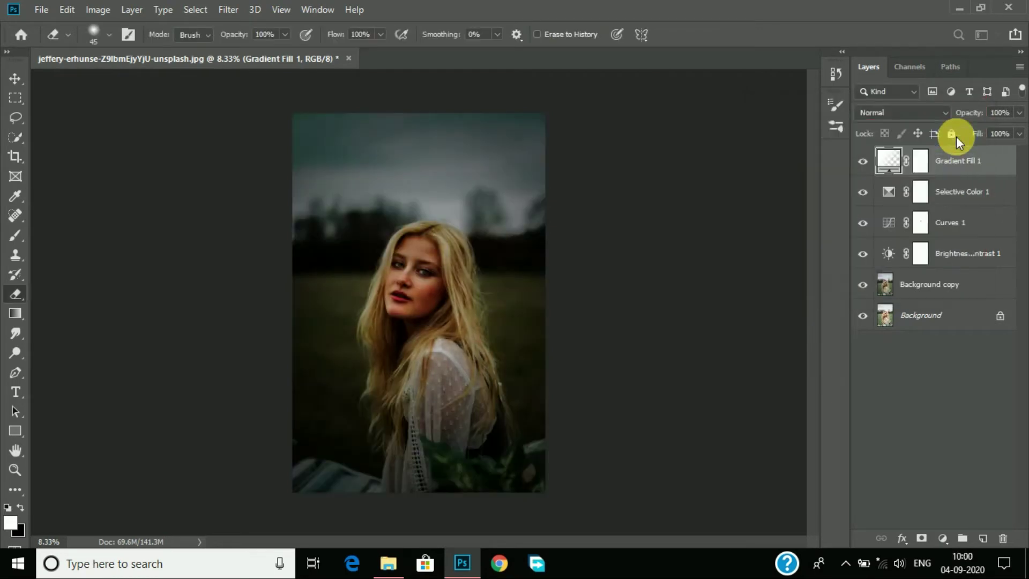
- Zoom in on the face, set the Eraser to 33% opacity and size 250, rasterizing the gradient layer
key("ctrl+plus")
key("ctrl+plus")
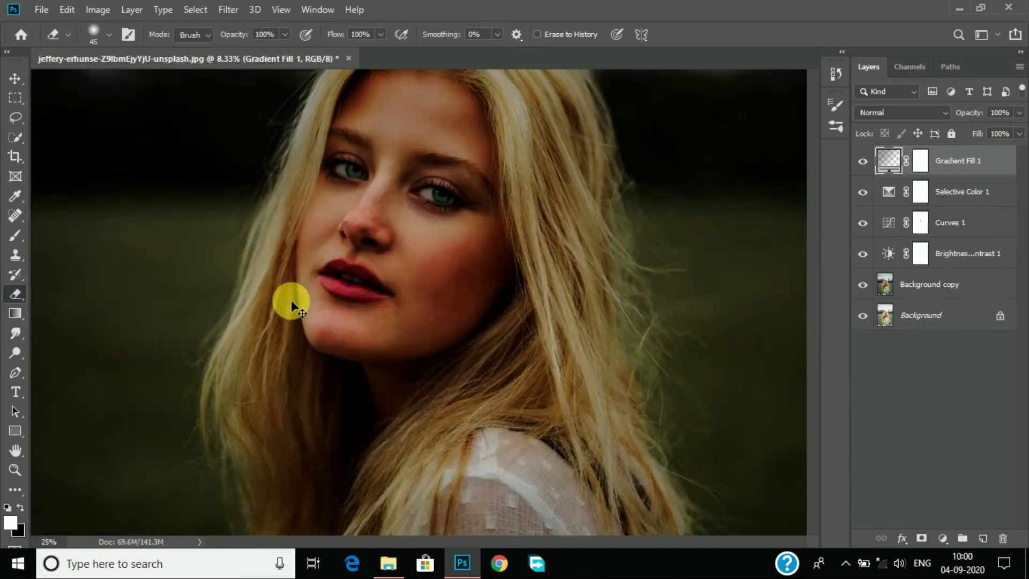
key("ctrl+plus")
key("ctrl+plus")
scroll(815, 299, "up", 5)
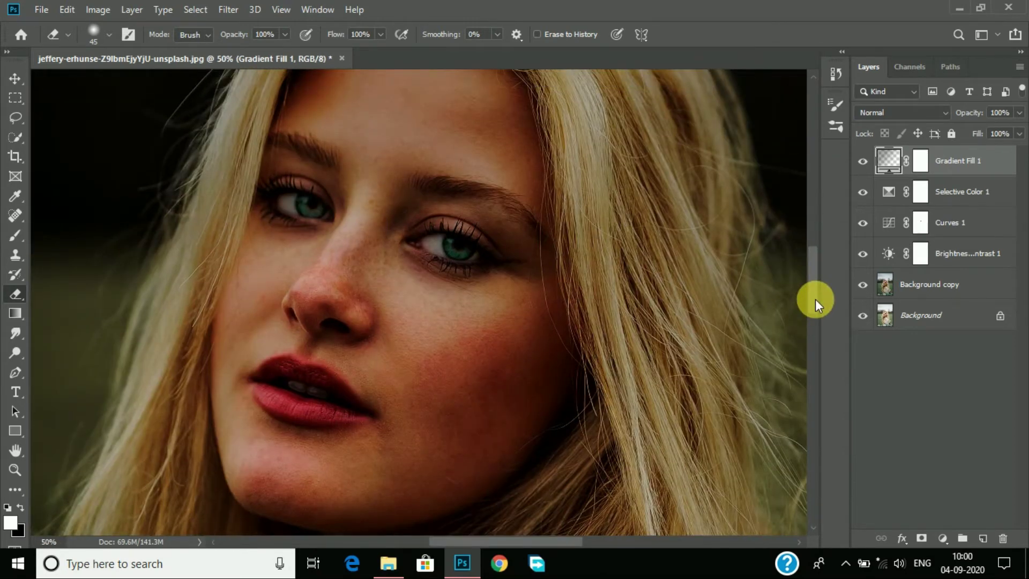
key("5")
key("6")
key("3")
key("3")
left_click(379, 137)
left_click(467, 226)
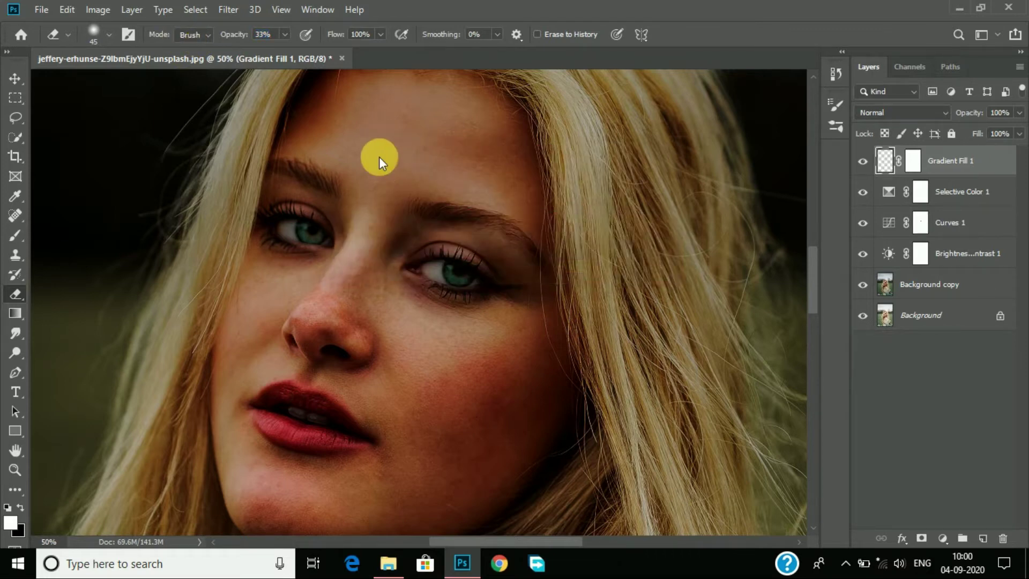
key("bracketright")
key("bracketright")
key("bracketright")
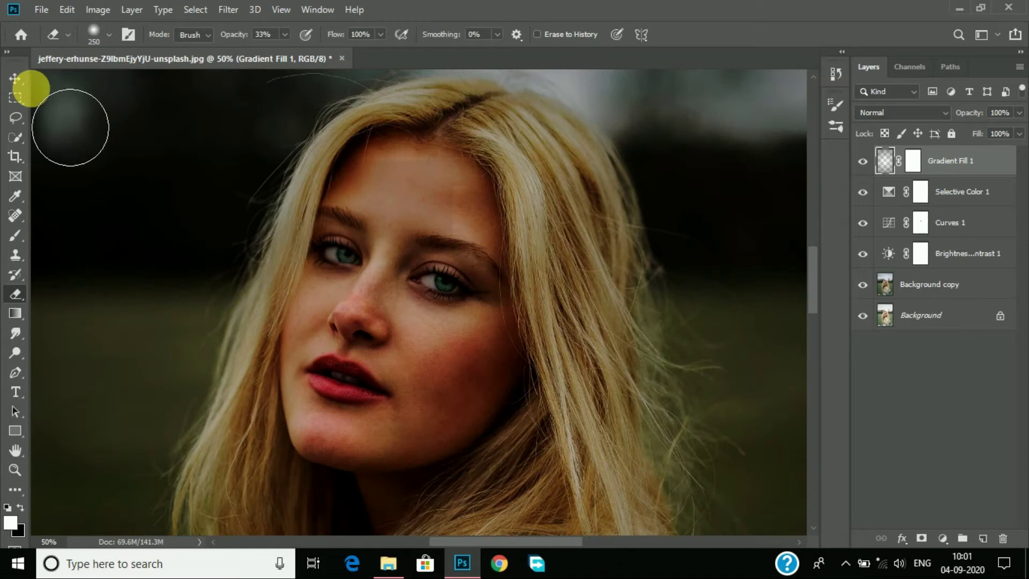
- Erase the gradient darkening over the cheek near the lips
left_click_drag(524, 347, 428, 388)
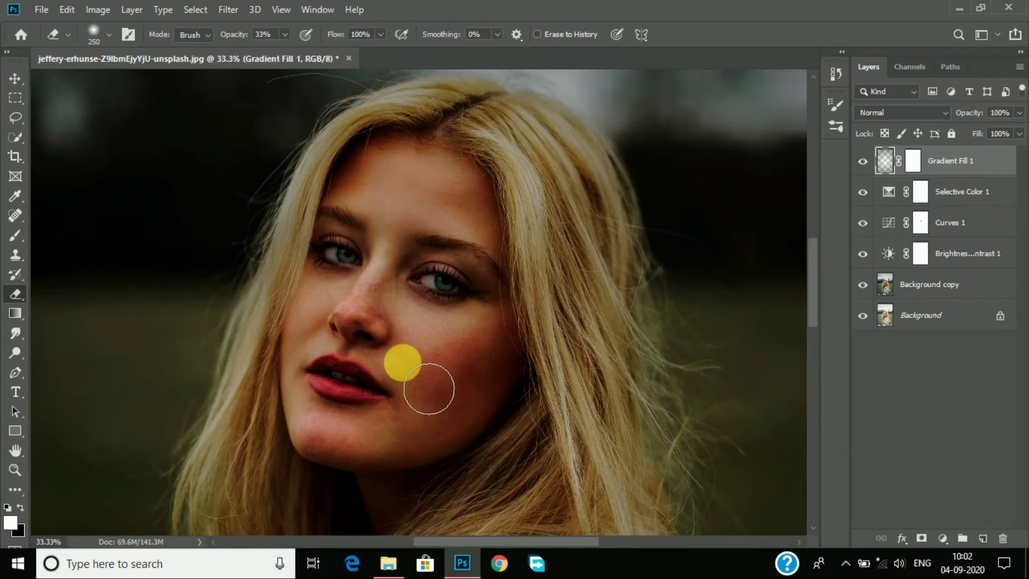
key("ctrl+minus")
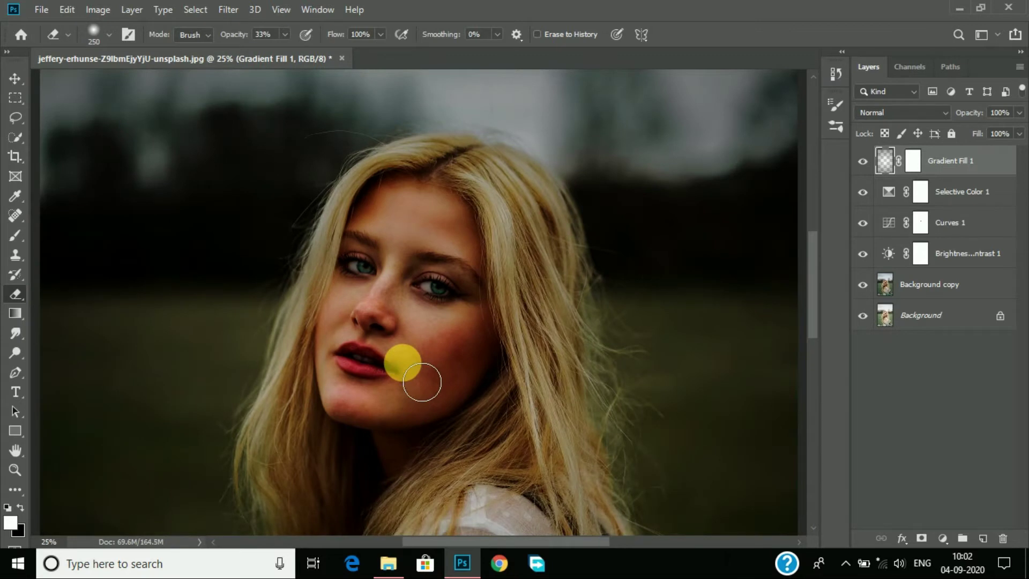
key("ctrl+minus")
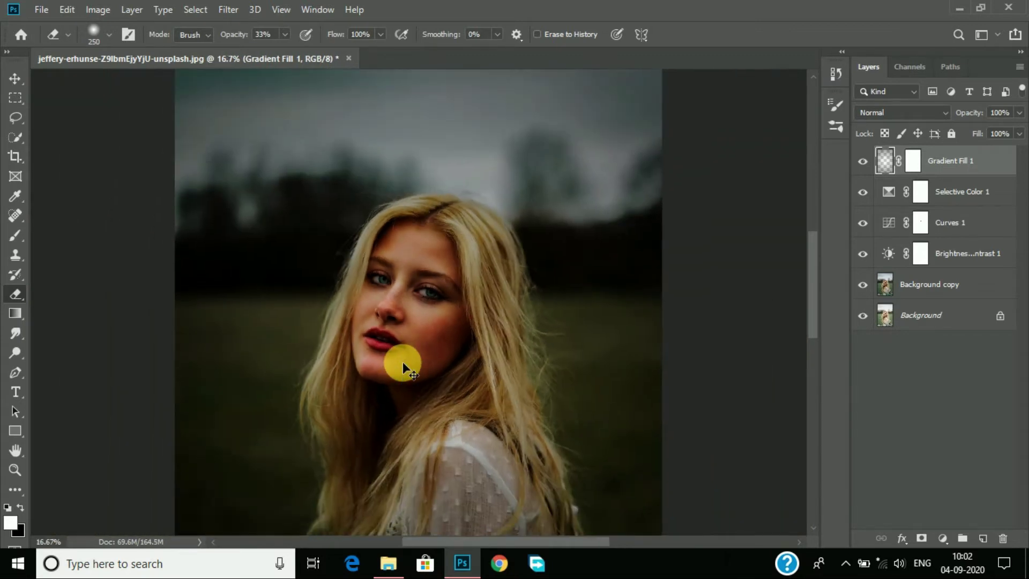
key("ctrl+minus")
key("ctrl+minus")
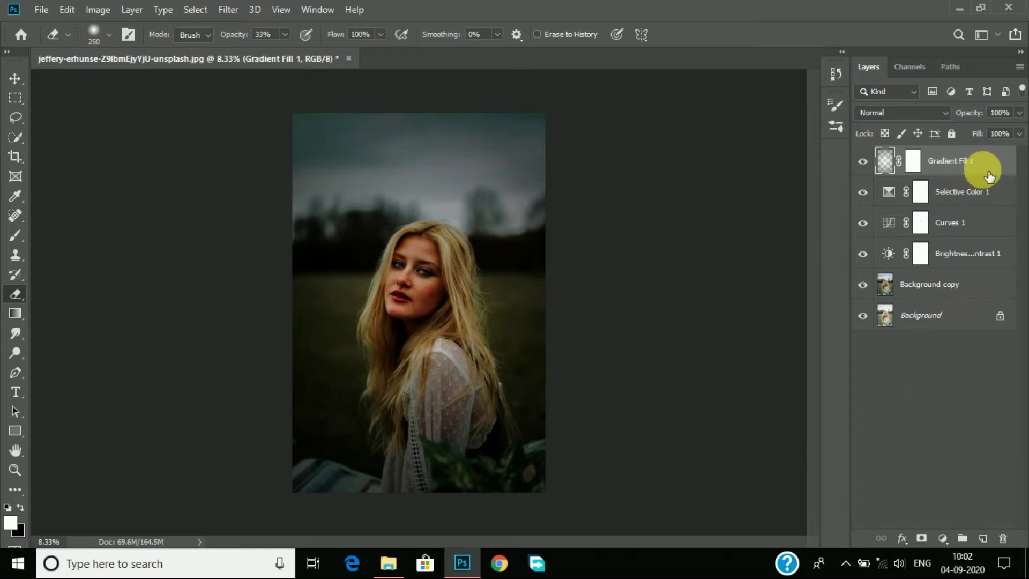
- Group Gradient Fill 1, Selective Color 1, Curves 1 and Brightness/Contrast 1 into Group 1
left_click(992, 254, "shift")
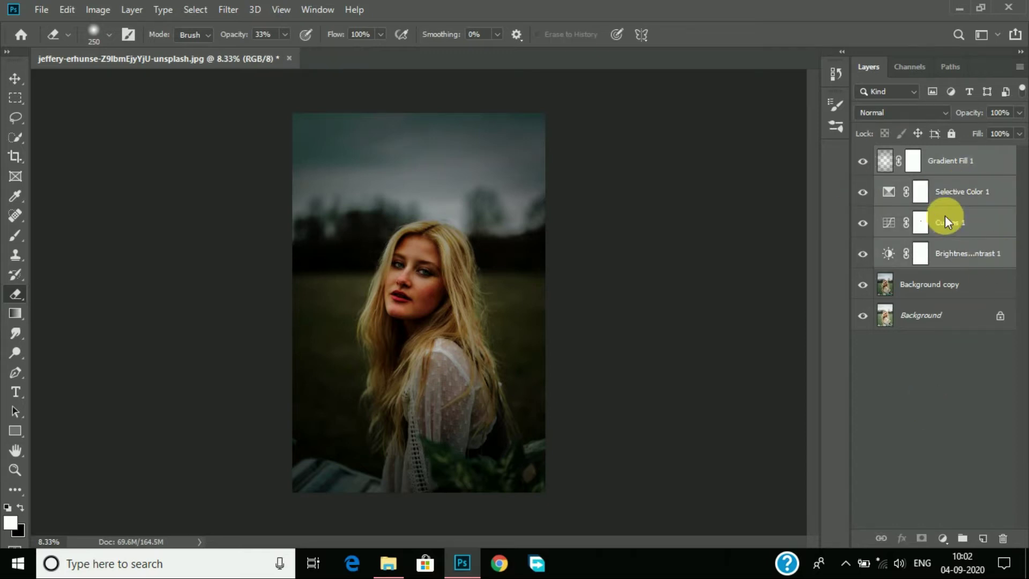
right_click(945, 216)
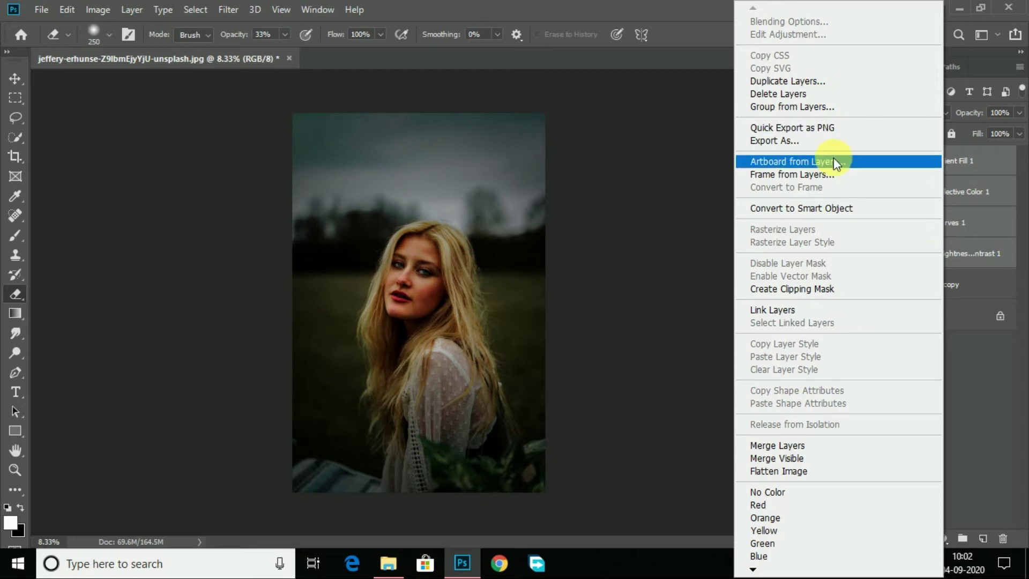
left_click(821, 106)
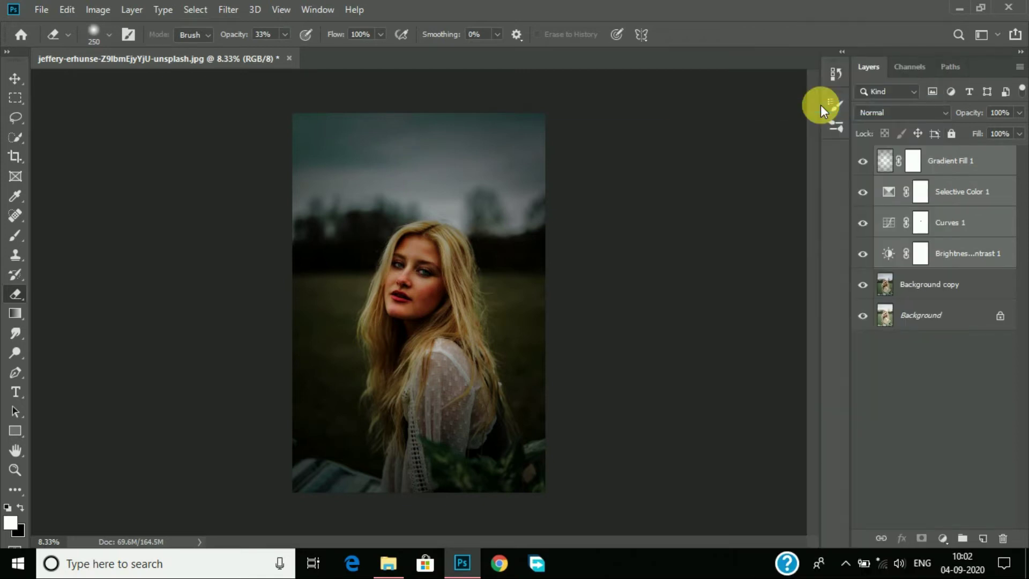
left_click(637, 167)
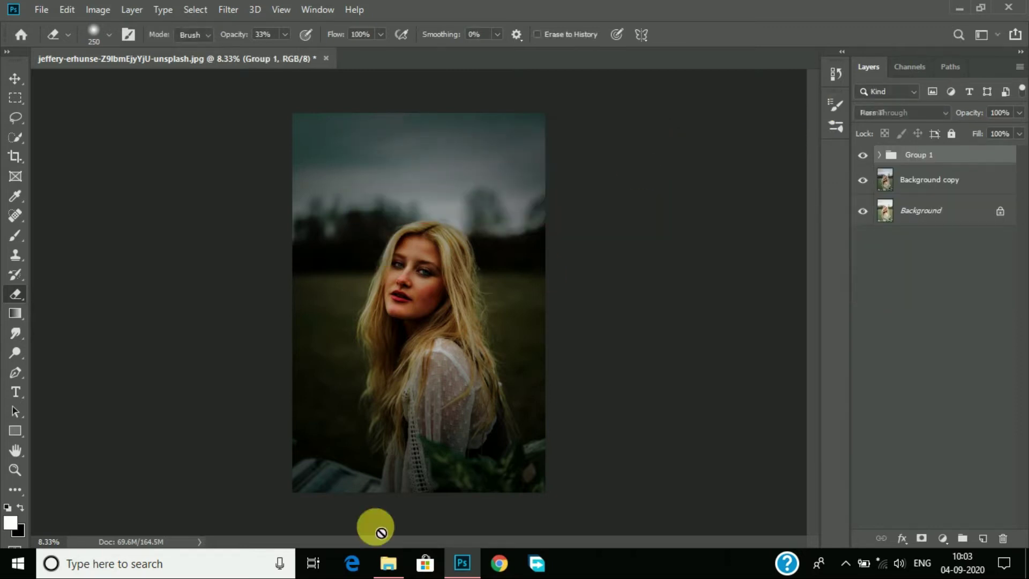
left_click(389, 563)
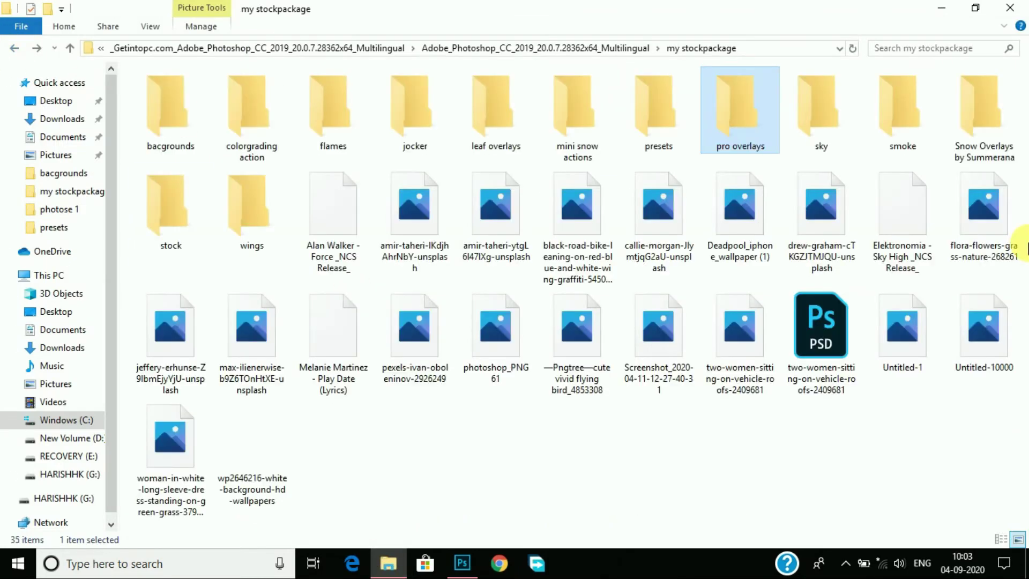
mouse_move(462, 563)
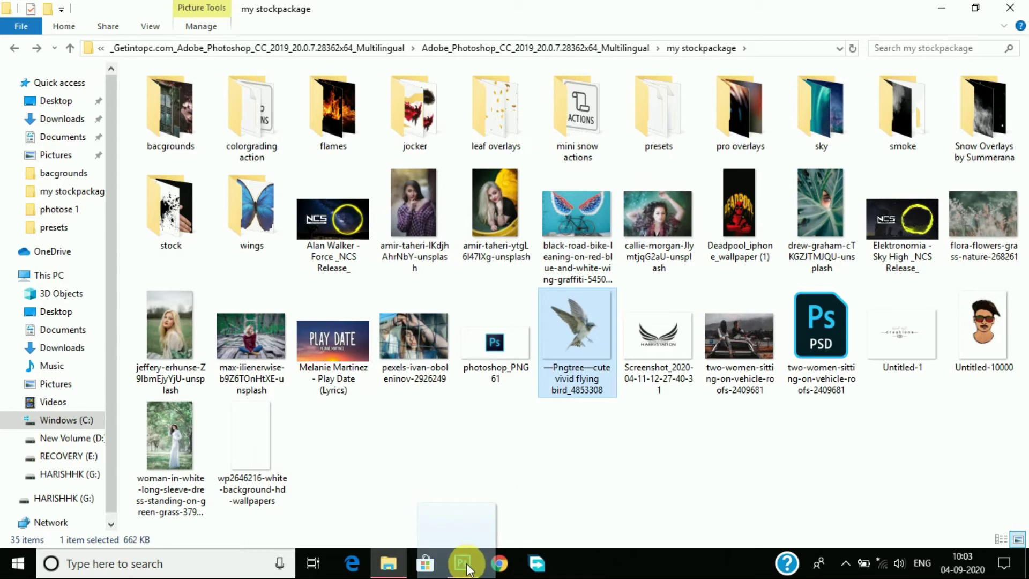
- Bring the Photoshop document back to the front from File Explorer
left_click(465, 564)
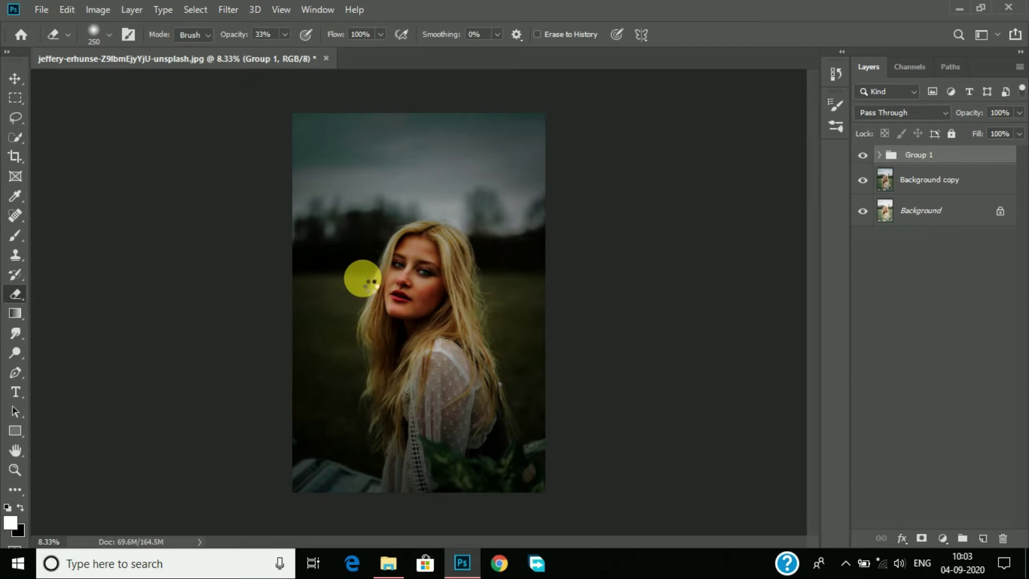
- Free-transform the bird into the upper-left sky beside her head, scaled to about 127%
key("ctrl+t")
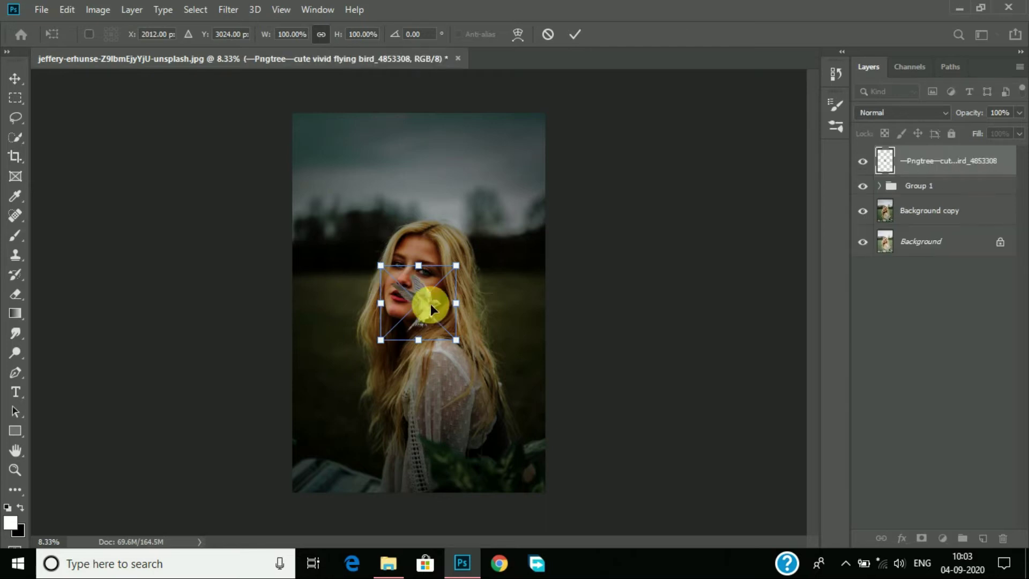
mouse_move(365, 245)
left_mouse_down()
mouse_move(332, 230)
mouse_move(333, 208)
left_mouse_up()
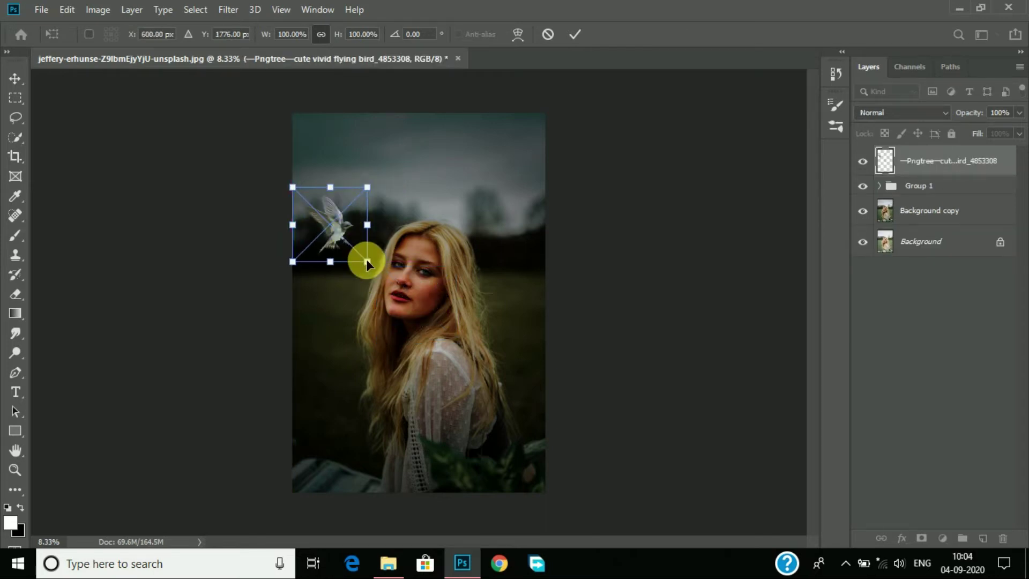
left_click_drag(366, 261, 394, 276)
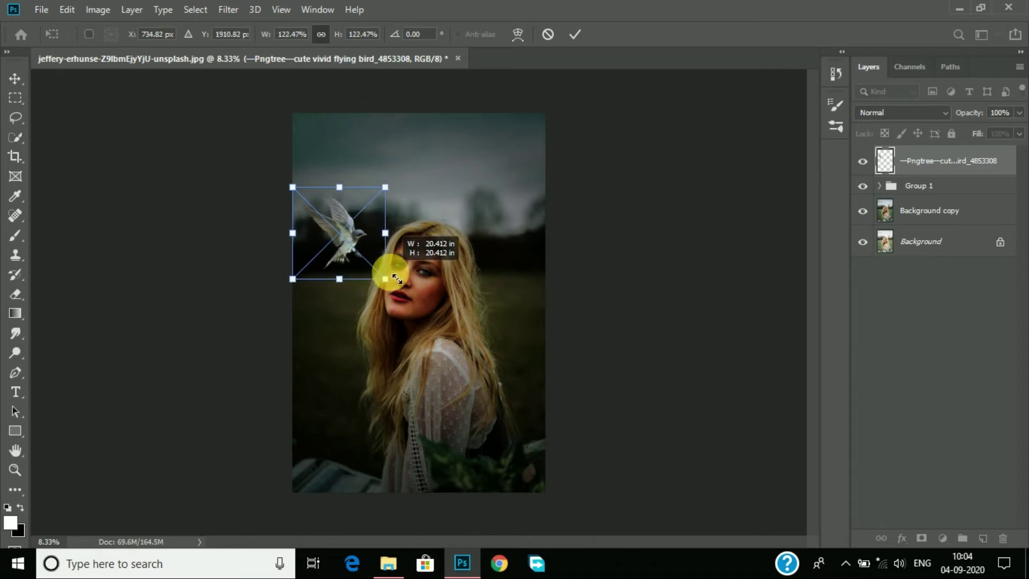
left_click_drag(358, 233, 352, 229)
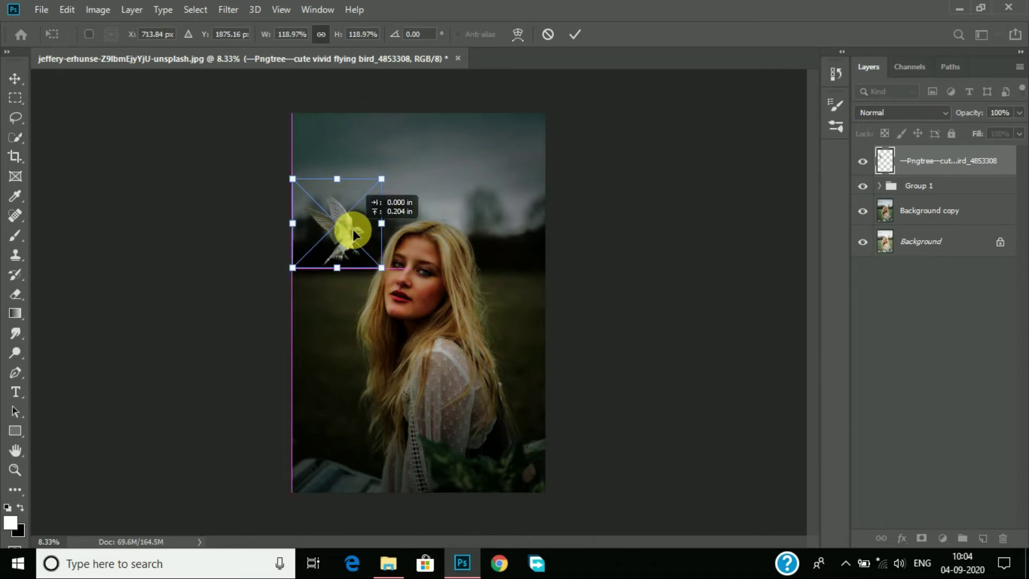
left_click_drag(352, 234, 350, 227)
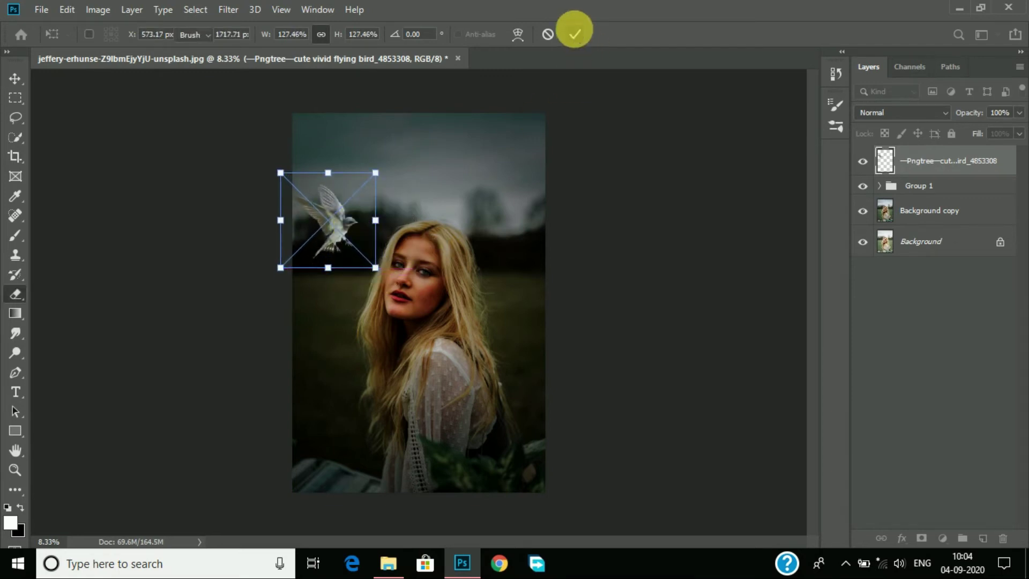
left_click(574, 34)
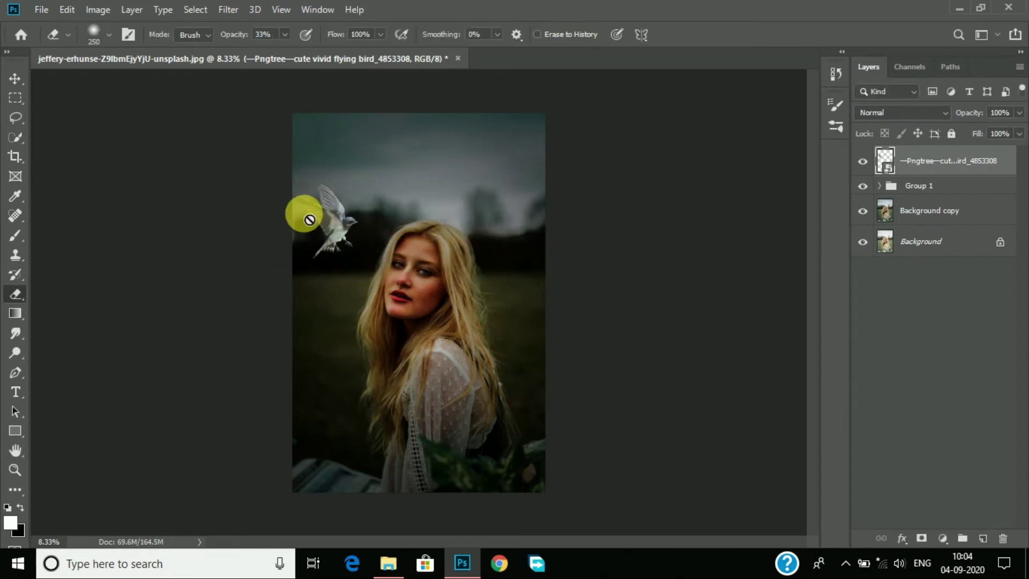
key("ctrl+plus")
key("ctrl+plus")
scroll(167, 285, "up", 3)
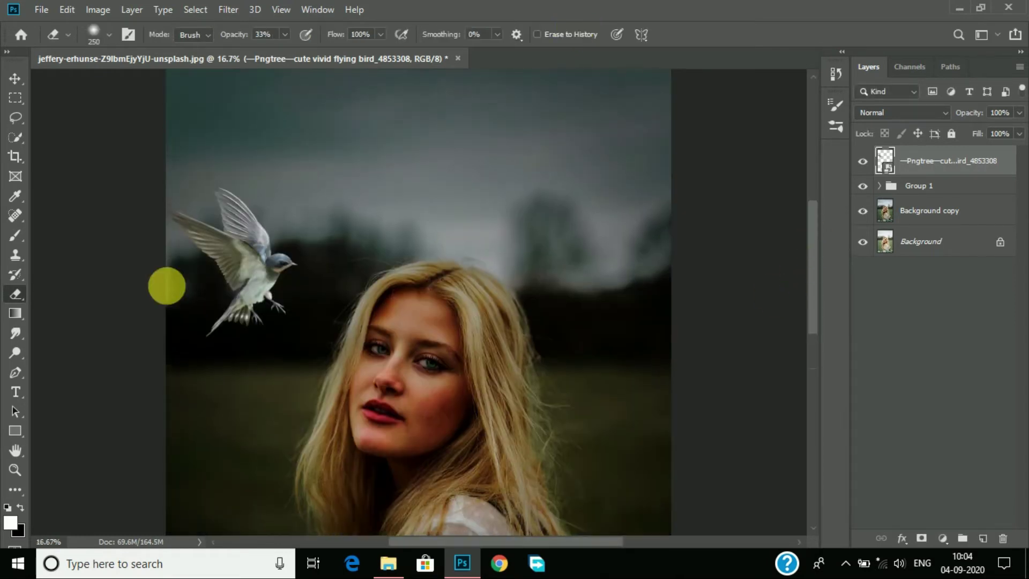
key("ctrl+plus")
scroll(509, 541, "left", 5)
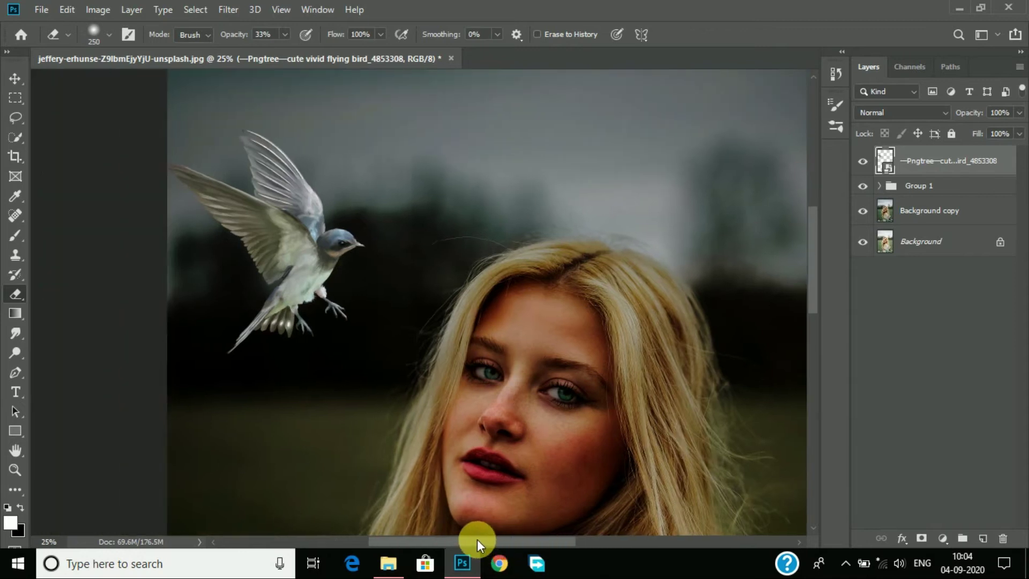
- Add a new empty layer and set up a bright yellow brush at full opacity
left_click(15, 234)
left_click(982, 538)
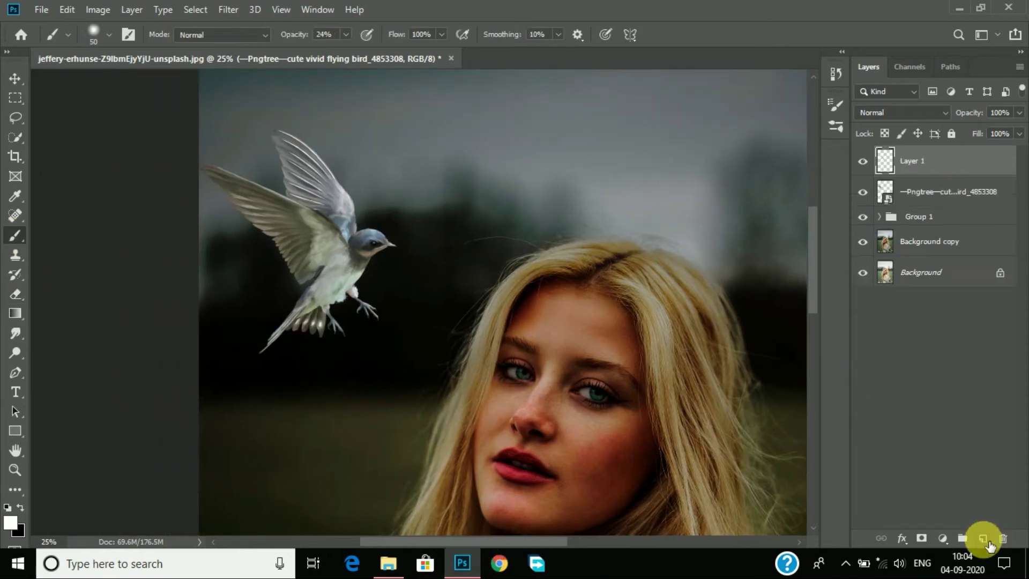
left_click(10, 523)
left_click_drag(679, 134, 771, 96)
left_click(890, 106)
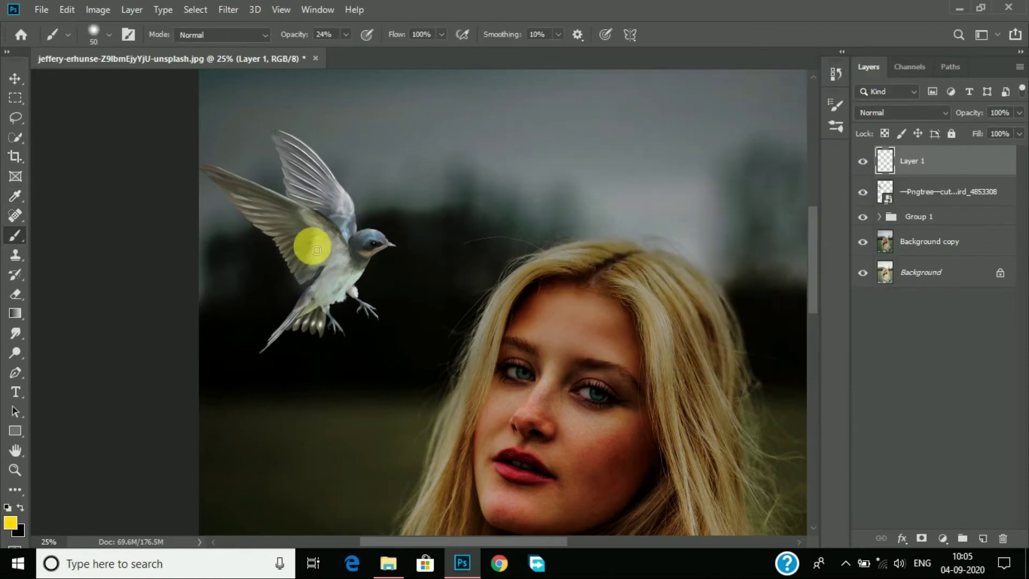
left_click_drag(295, 43, 425, 46)
- Paint yellow over the bird's left wing, feet, leg feathers and beak
key("ctrl+plus")
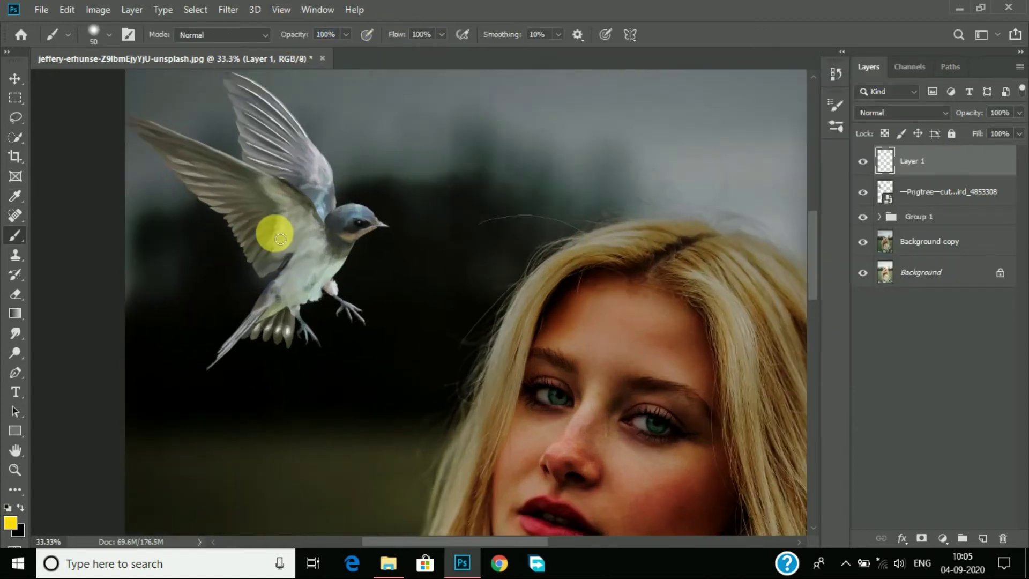
mouse_move(274, 259)
left_mouse_down()
mouse_move(143, 127)
mouse_move(260, 176)
mouse_move(250, 88)
mouse_move(300, 143)
mouse_move(336, 211)
mouse_move(370, 218)
mouse_move(299, 300)
mouse_move(280, 342)
mouse_move(244, 336)
mouse_move(280, 296)
mouse_move(276, 271)
mouse_move(153, 136)
mouse_move(271, 202)
mouse_move(257, 166)
mouse_move(303, 248)
mouse_move(232, 202)
mouse_move(344, 236)
mouse_move(330, 196)
mouse_move(268, 111)
mouse_move(322, 237)
mouse_move(354, 253)
mouse_move(340, 242)
mouse_move(305, 295)
mouse_move(213, 356)
left_mouse_up()
key("bracketleft")
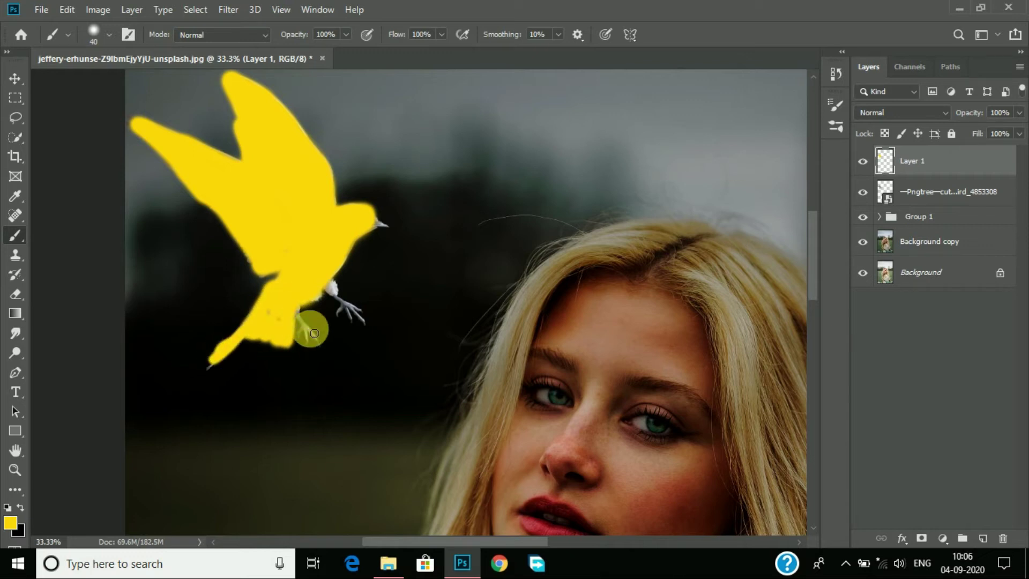
mouse_move(306, 342)
left_mouse_down()
mouse_move(329, 288)
mouse_move(345, 306)
left_mouse_up()
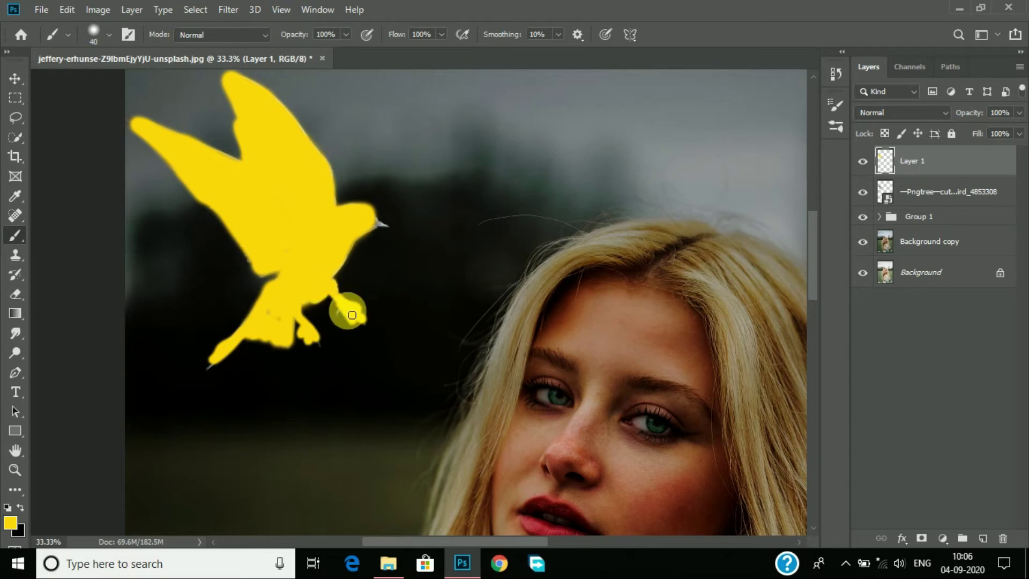
left_click_drag(392, 231, 369, 230)
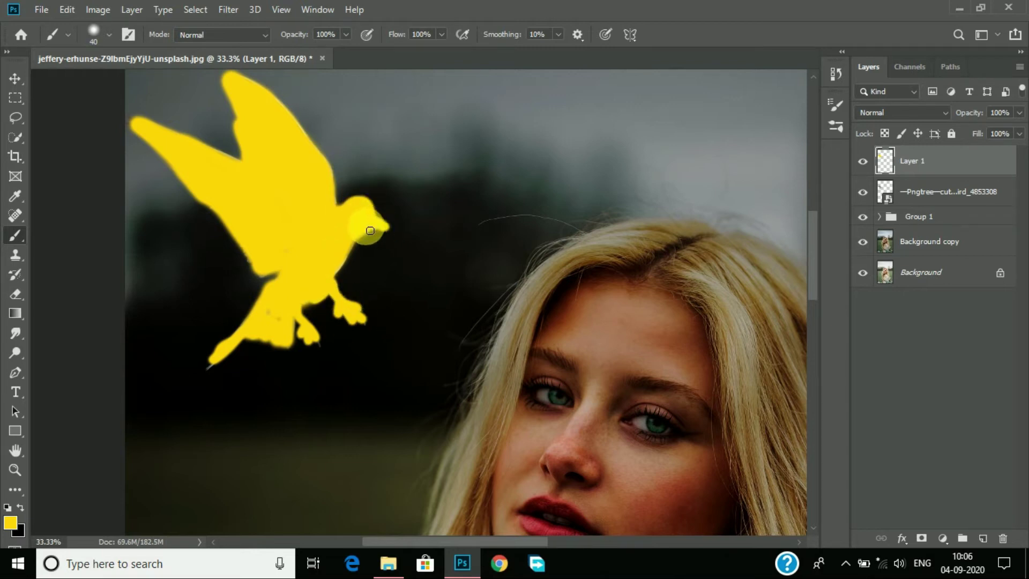
key("ctrl+minus")
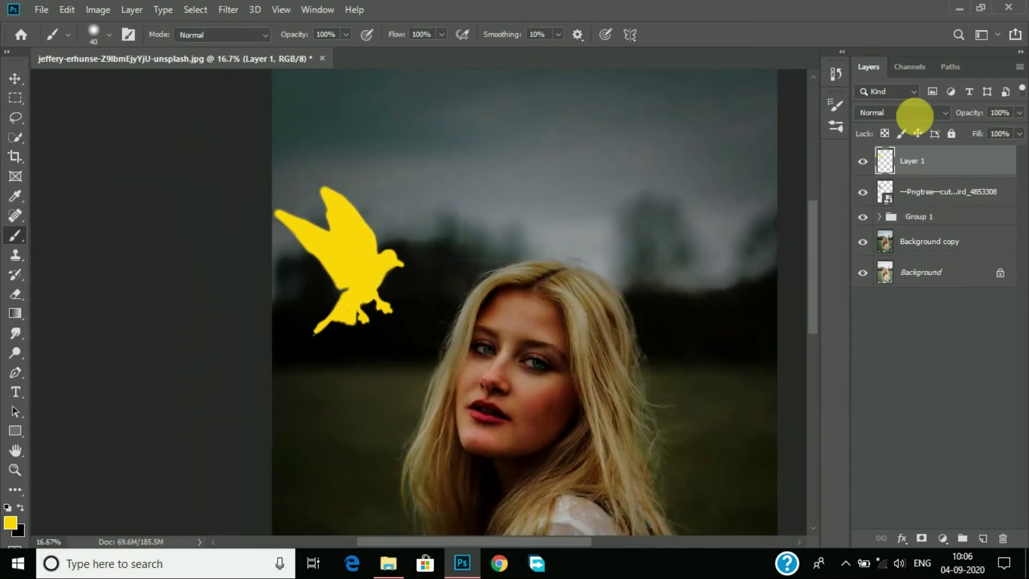
- Set Layer 1 to Overlay blending and adjust its opacity
left_click(911, 114)
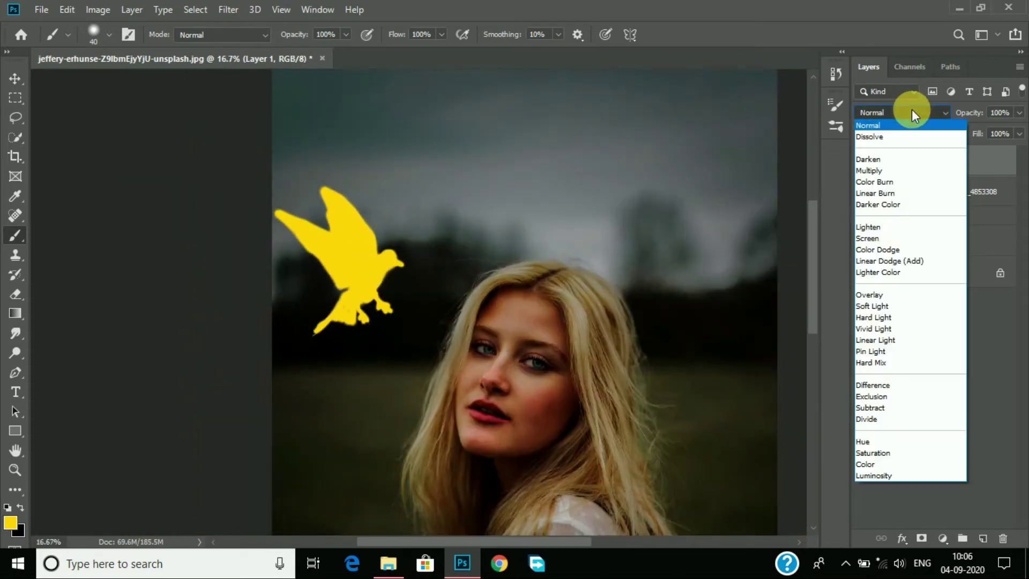
left_click(904, 295)
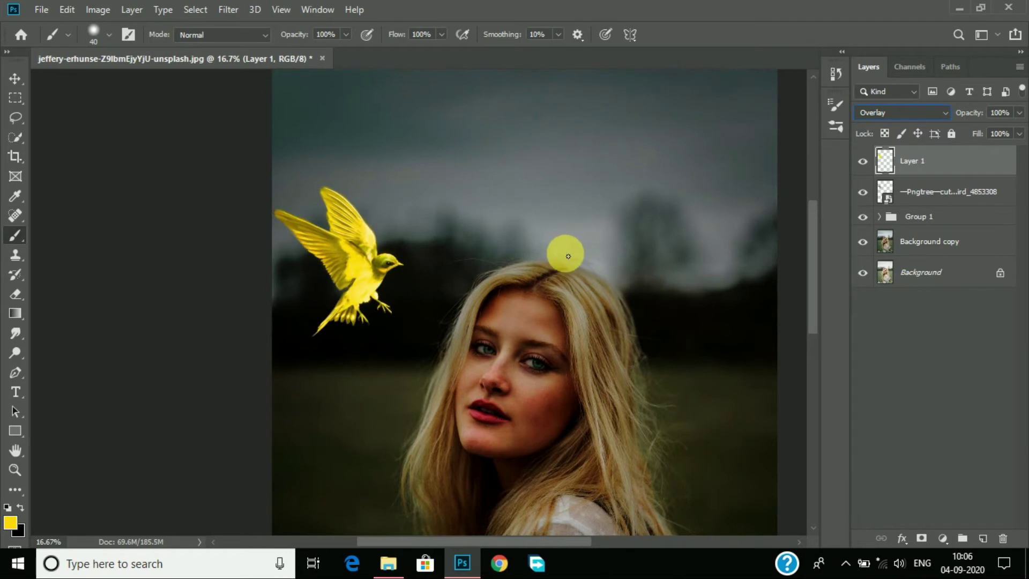
key("ctrl+minus")
key("ctrl+minus")
key("ctrl+plus")
left_click_drag(969, 113, 973, 117)
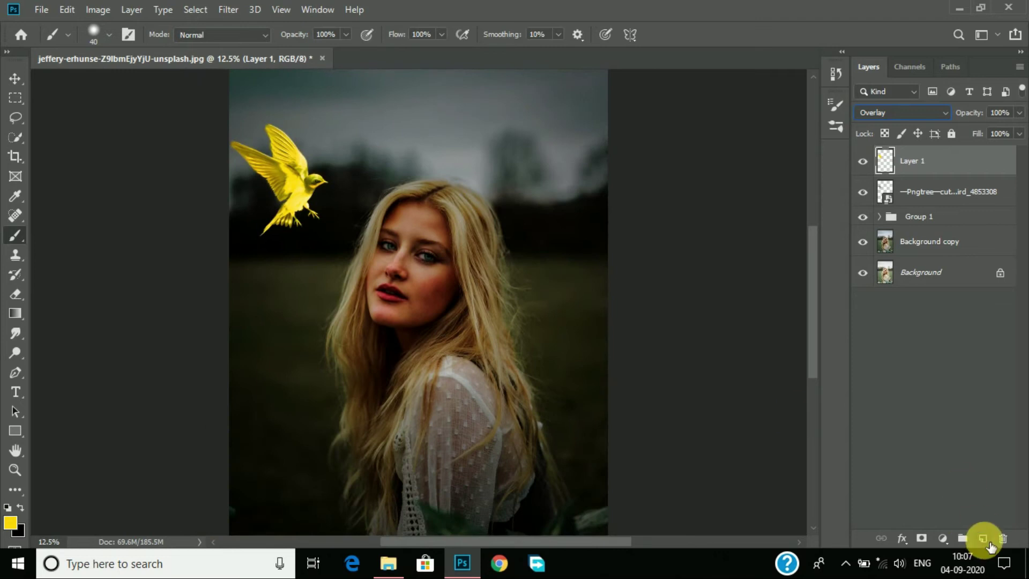
- Add Layer 2, paint yellow along the left hair at 40% brush opacity, and blend it as Overlay
left_click(983, 538)
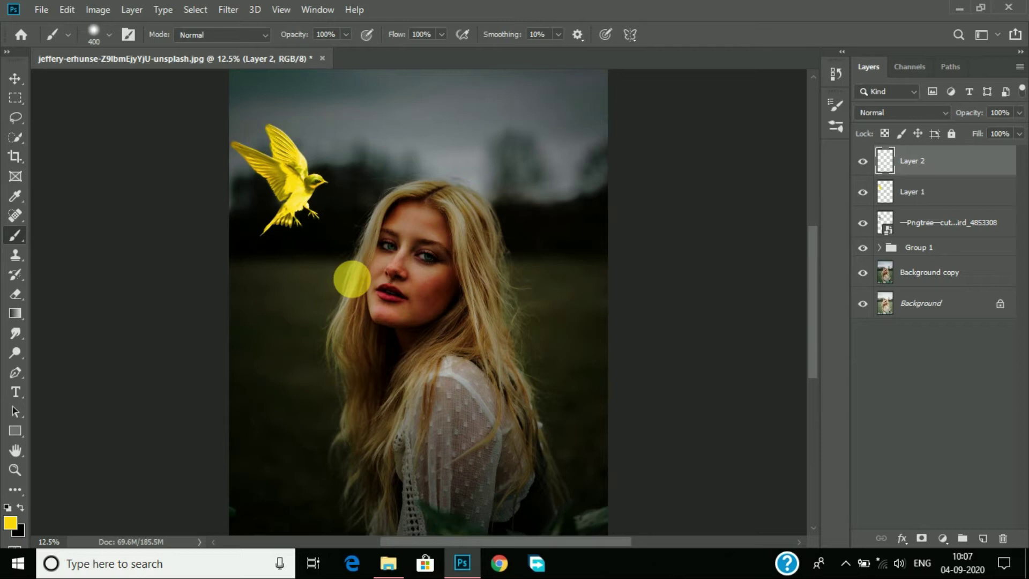
left_click_drag(298, 36, 238, 47)
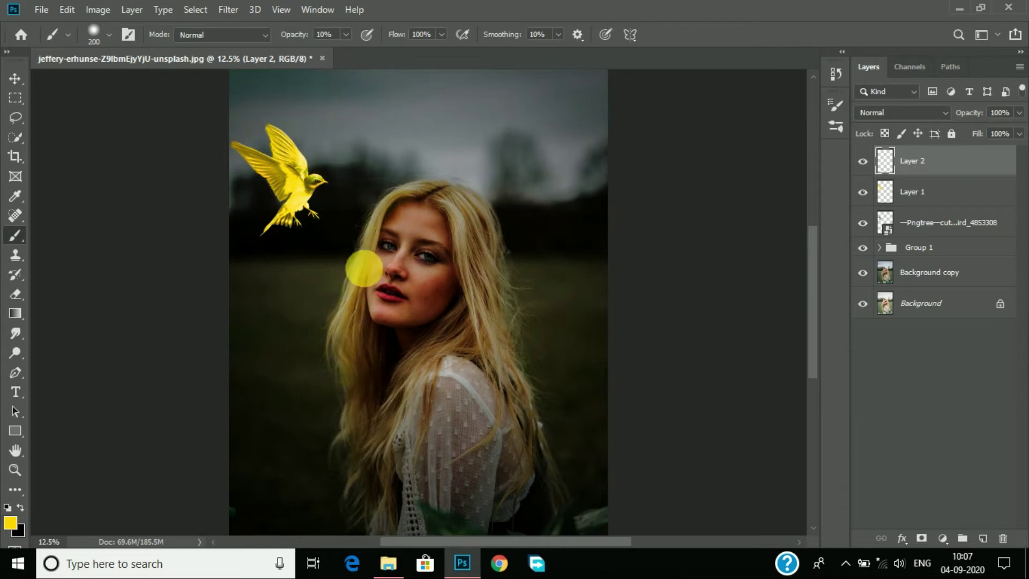
left_click_drag(289, 34, 322, 35)
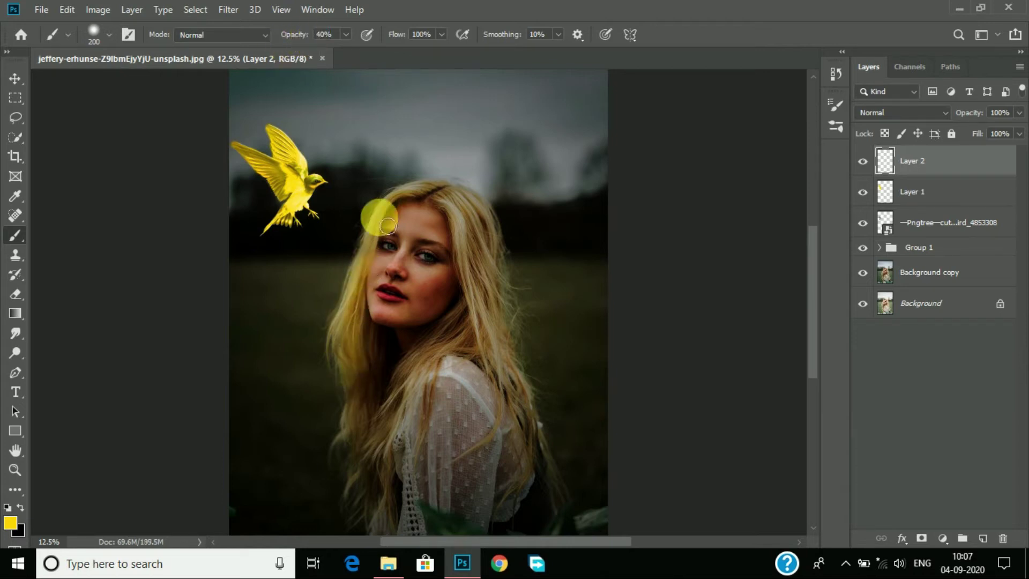
left_click_drag(402, 193, 373, 332)
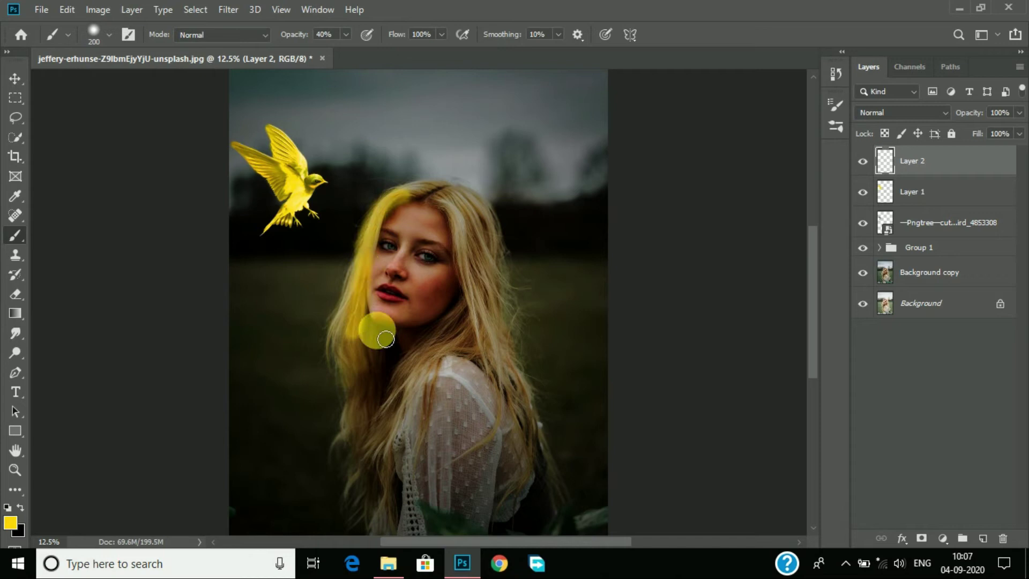
left_click(899, 113)
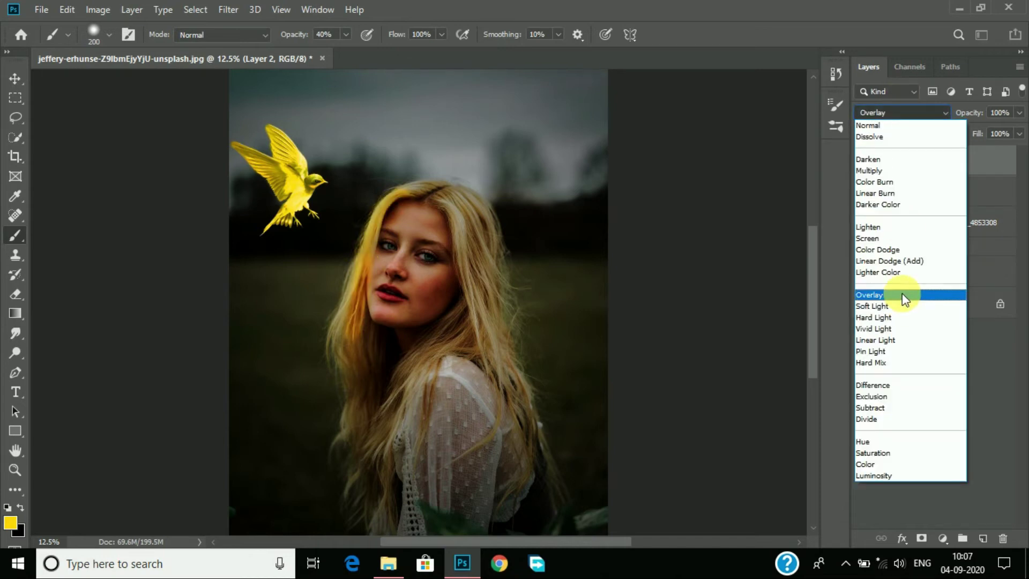
left_click(906, 295)
- Paint more yellow across both sides of the hair, then a faint 15% glow down to the neck
left_click_drag(351, 371, 363, 304)
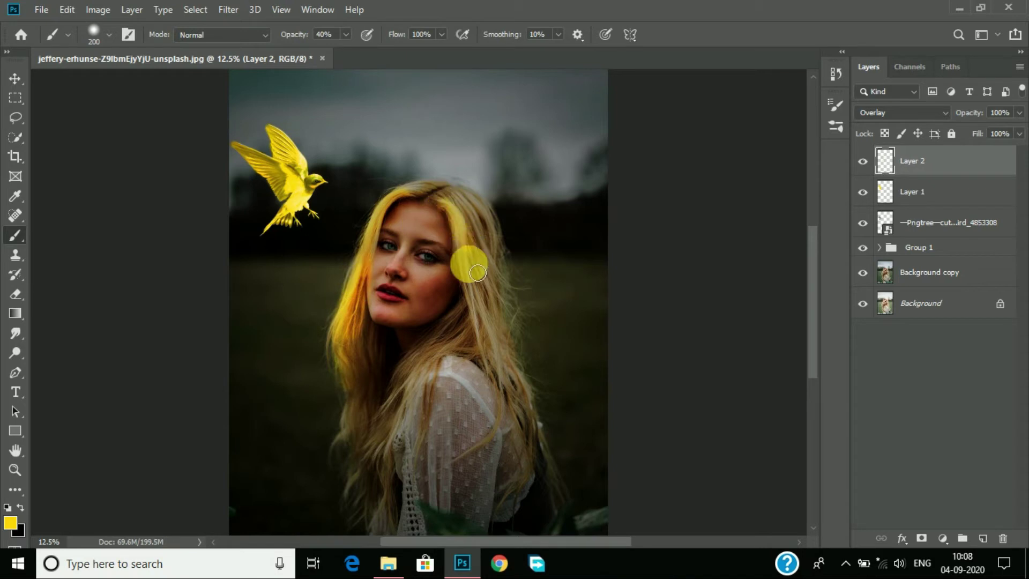
mouse_move(363, 304)
left_mouse_down()
mouse_move(428, 366)
mouse_move(483, 354)
mouse_move(428, 447)
mouse_move(495, 346)
left_mouse_up()
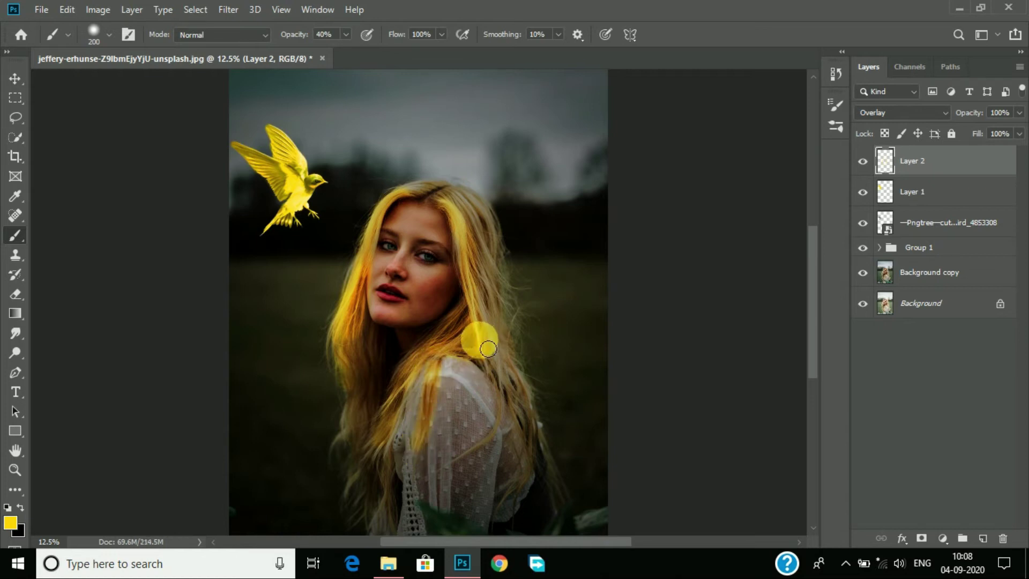
left_click_drag(295, 34, 275, 36)
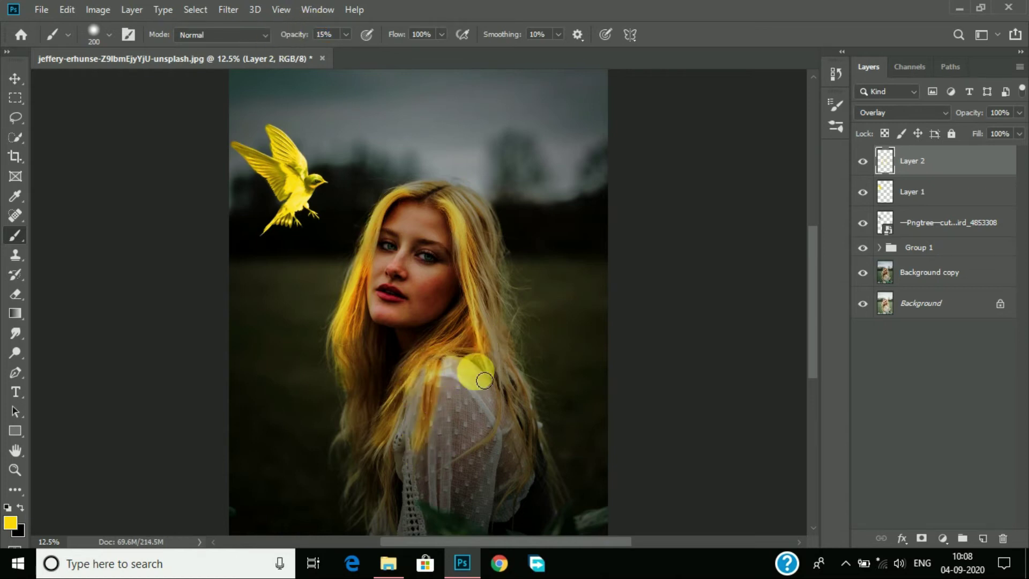
left_click_drag(484, 380, 432, 201)
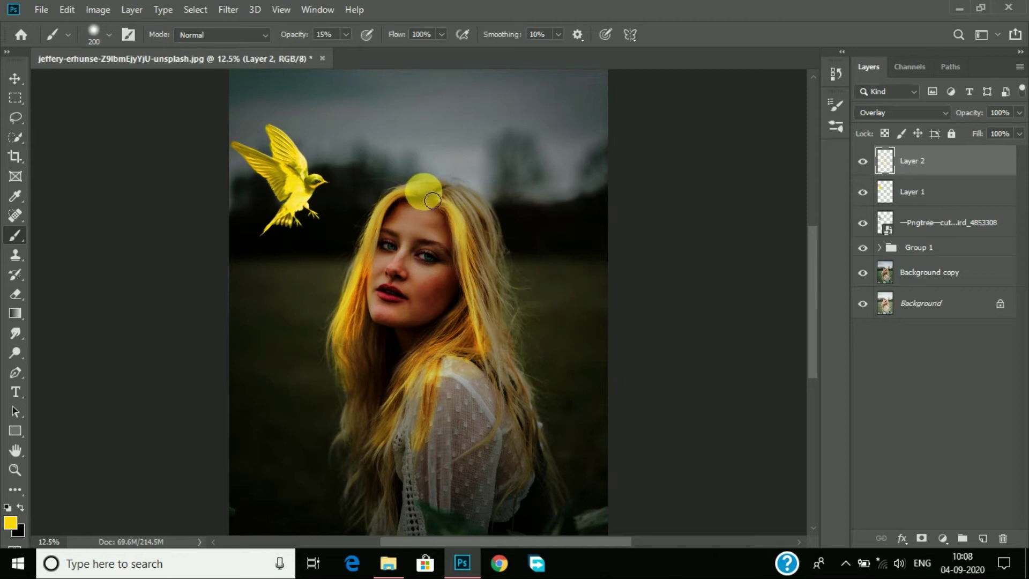
left_click_drag(432, 201, 403, 348)
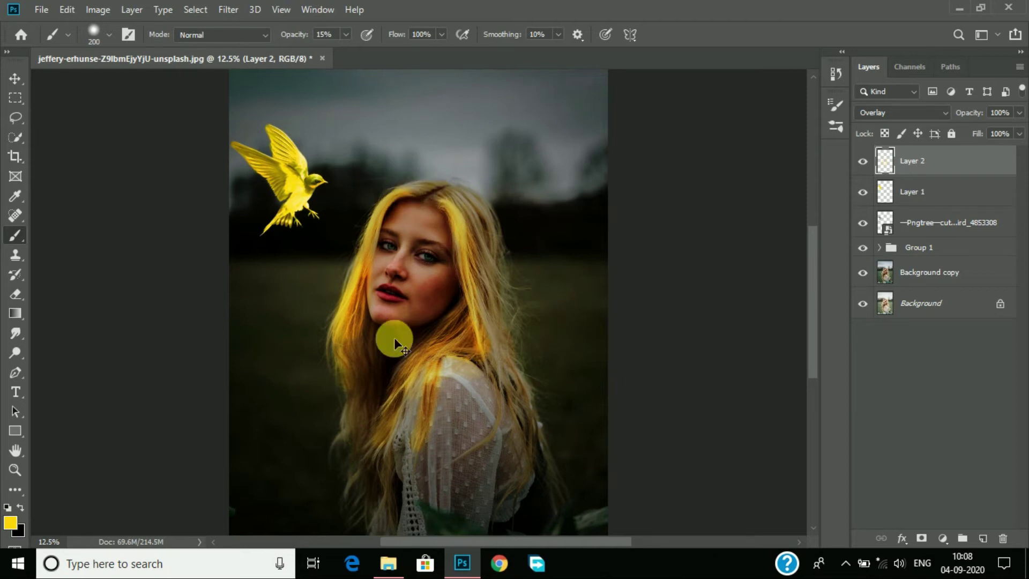
key("ctrl+plus")
- Brush a faint 7% yellow tint over the cheek and jaw up to the eye
left_click_drag(292, 42, 300, 42)
mouse_move(363, 315)
left_mouse_down()
mouse_move(373, 254)
mouse_move(368, 325)
mouse_move(424, 333)
mouse_move(416, 326)
left_mouse_up()
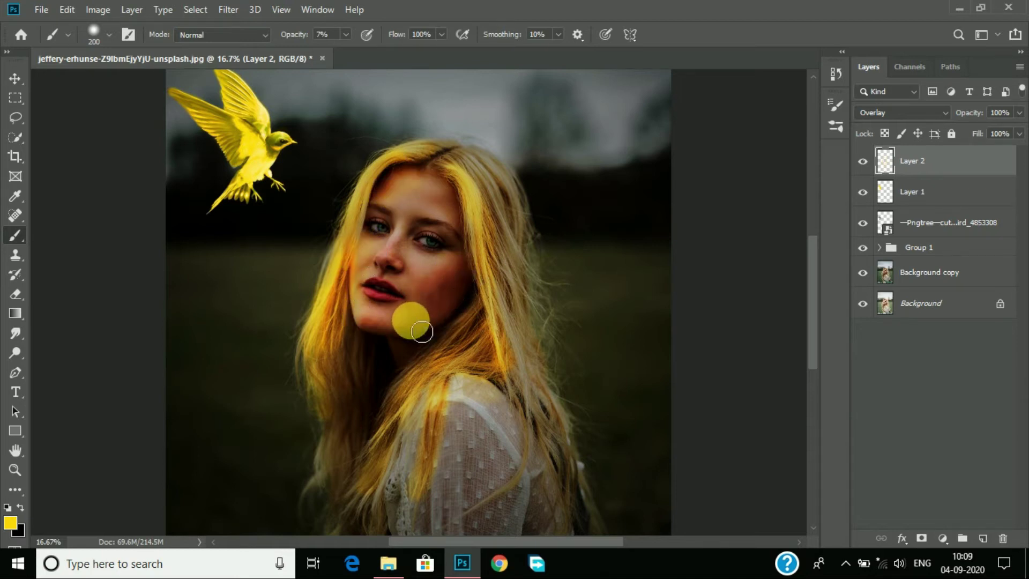
mouse_move(422, 332)
left_mouse_down()
mouse_move(452, 230)
mouse_move(434, 329)
left_mouse_up()
key("ctrl+plus")
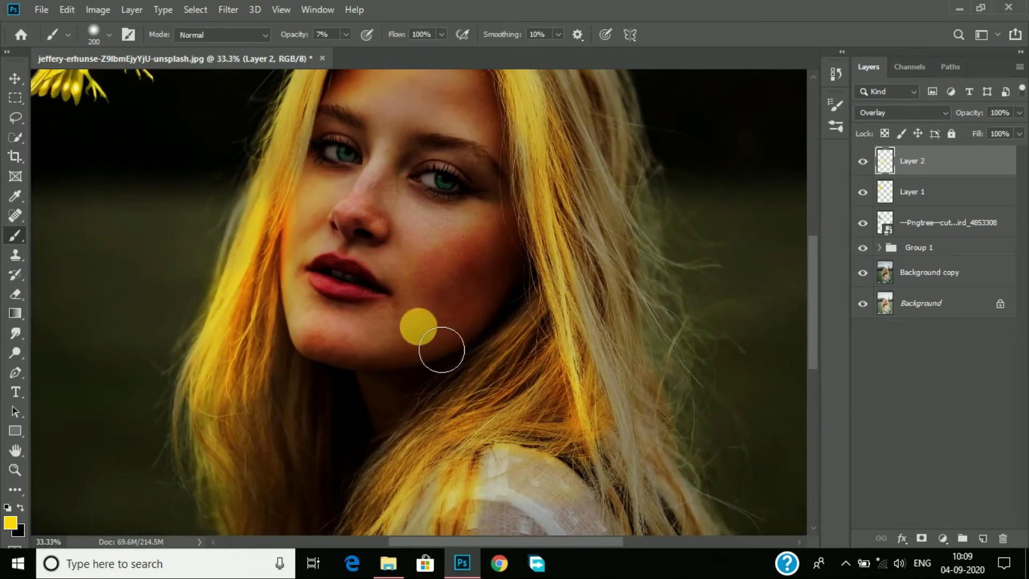
- Lower Layer 2's opacity to 67% and add a new empty Layer 3
key("ctrl+minus")
key("ctrl+minus")
key("ctrl+minus")
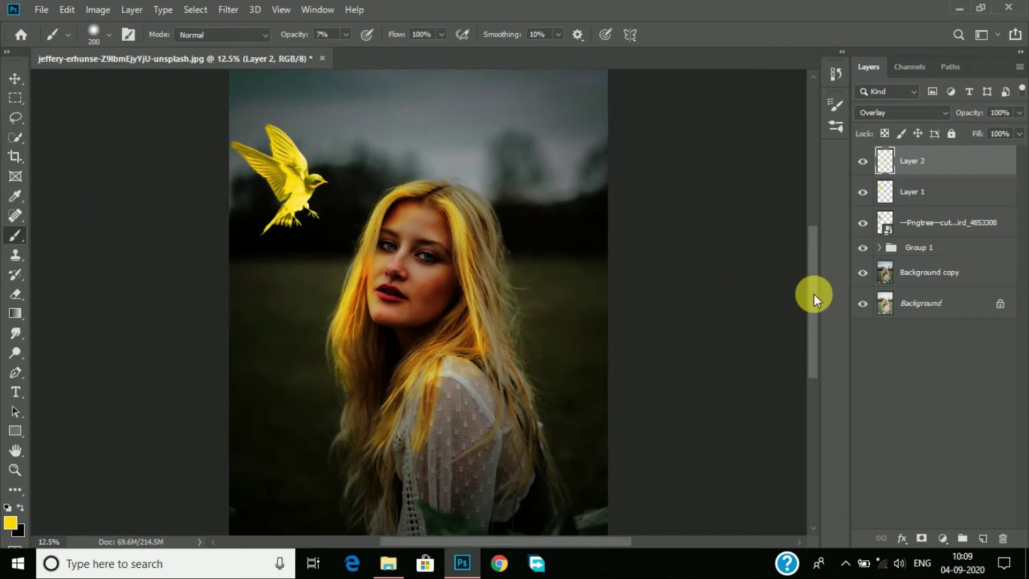
left_click_drag(815, 300, 813, 333)
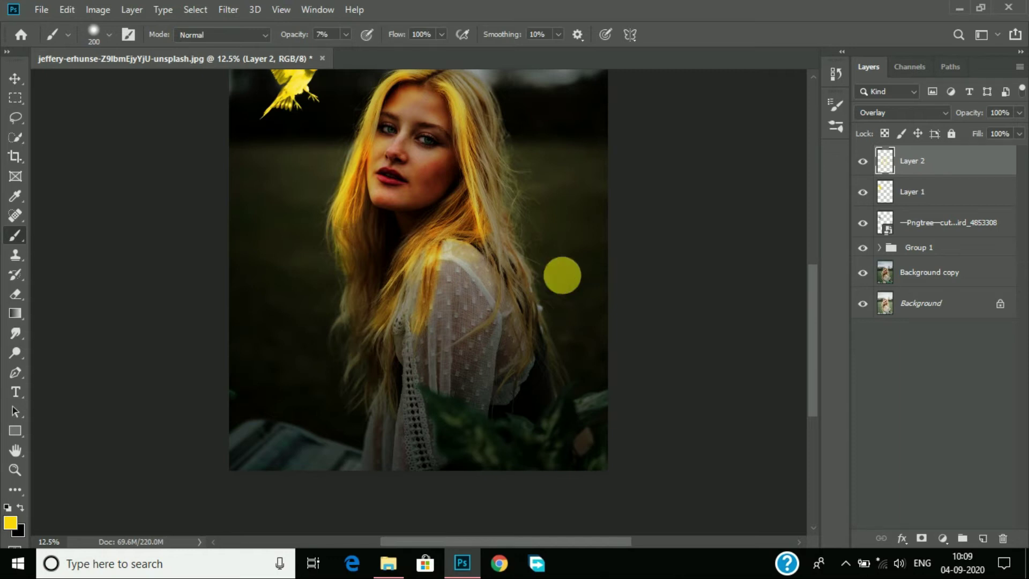
key("ctrl+minus")
left_click_drag(973, 113, 952, 122)
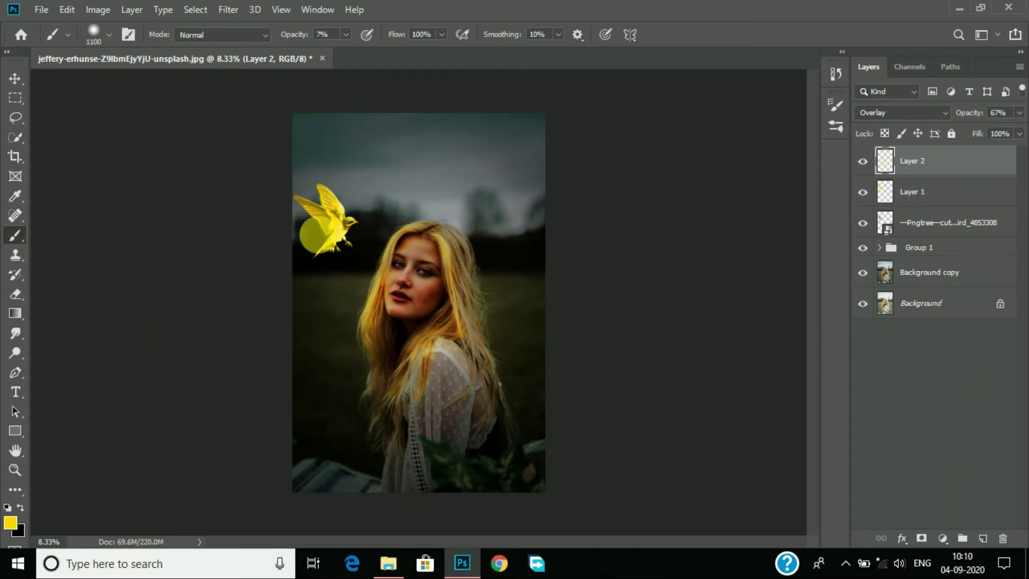
left_click(983, 539)
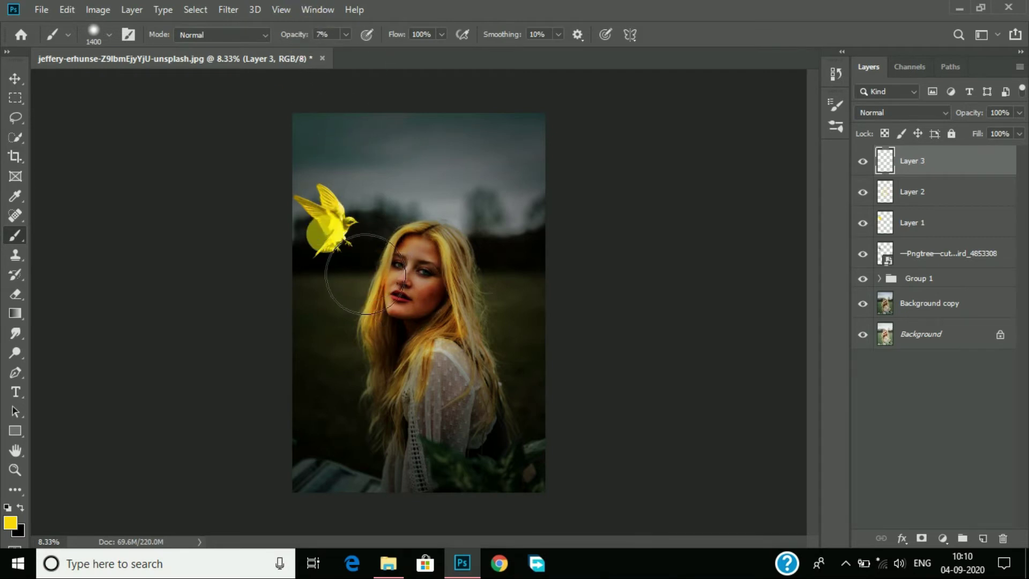
- Paint a soft yellow glow around the bird, spreading faintly toward the face
left_click_drag(379, 261, 364, 265)
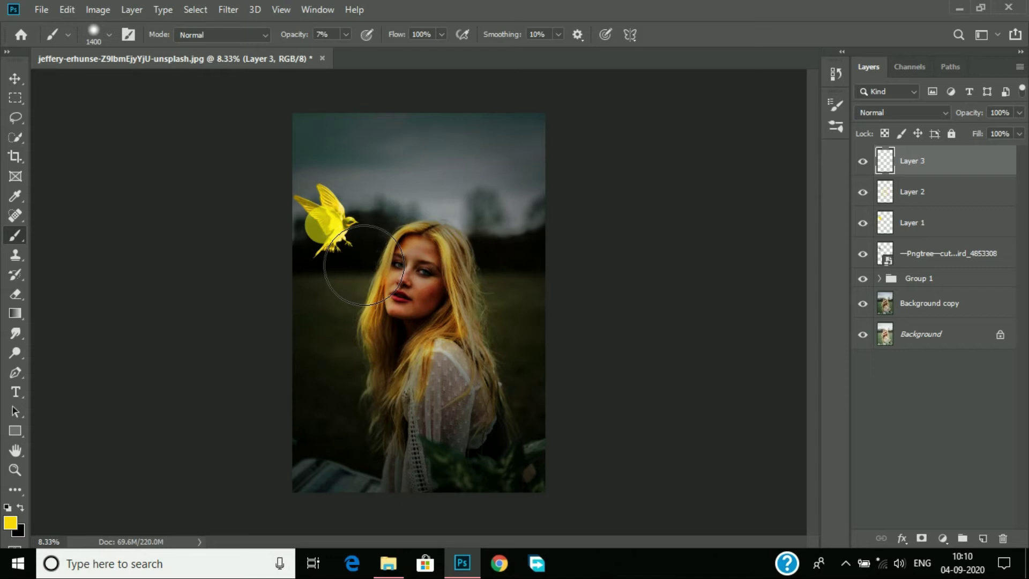
left_click(364, 264)
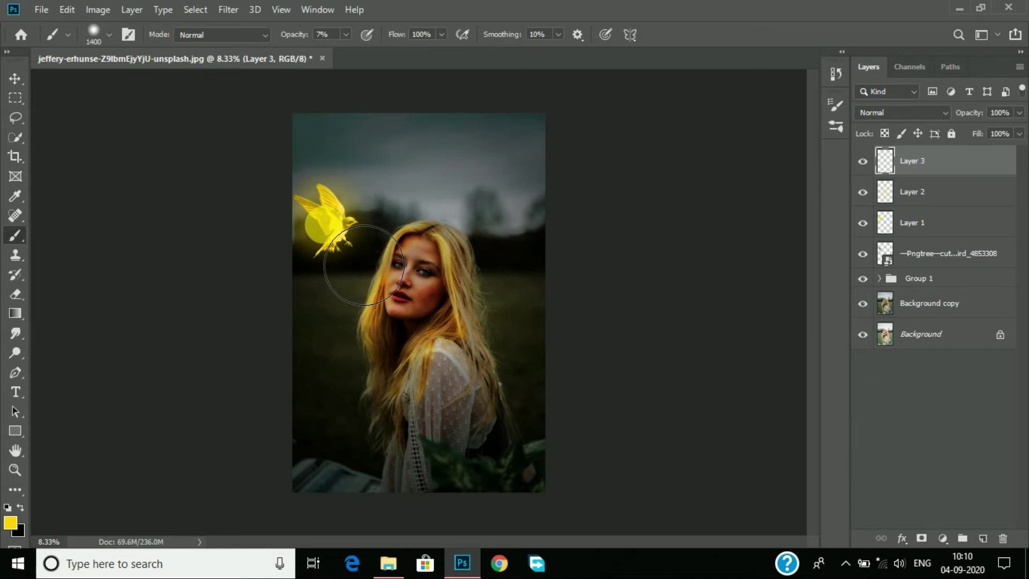
mouse_move(364, 264)
left_mouse_down()
mouse_move(404, 275)
mouse_move(392, 305)
mouse_move(419, 277)
mouse_move(396, 324)
mouse_move(360, 320)
left_mouse_up()
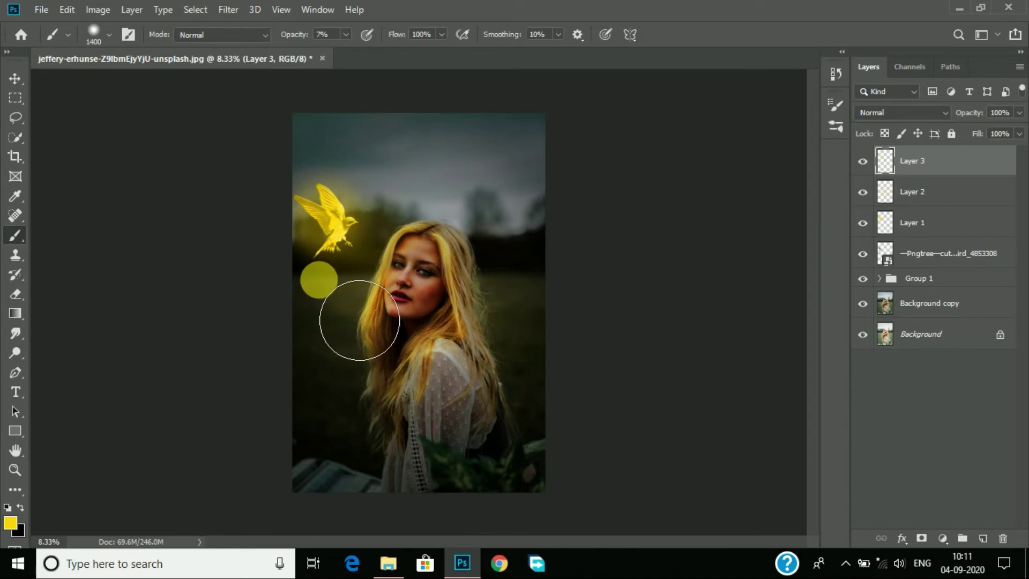
- Erase part of the yellow glow back off the bird's body
left_click(16, 294)
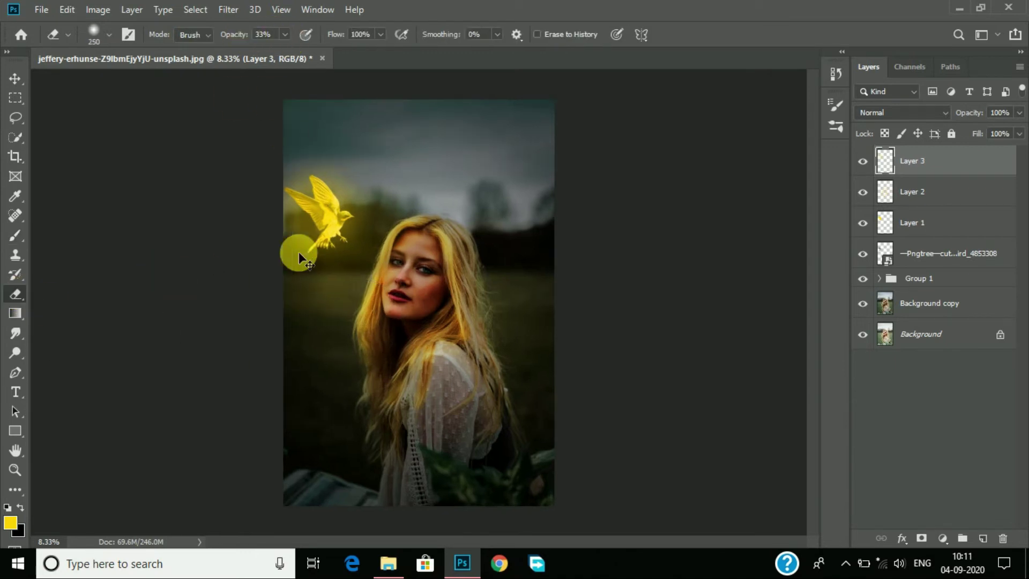
key("ctrl+plus")
key("ctrl+plus")
key("ctrl+plus")
left_click_drag(811, 308, 812, 282)
mouse_move(188, 247)
left_mouse_down()
mouse_move(149, 148)
mouse_move(185, 288)
mouse_move(184, 242)
mouse_move(172, 252)
mouse_move(207, 286)
left_mouse_up()
key("ctrl+minus")
key("ctrl+minus")
key("ctrl+minus")
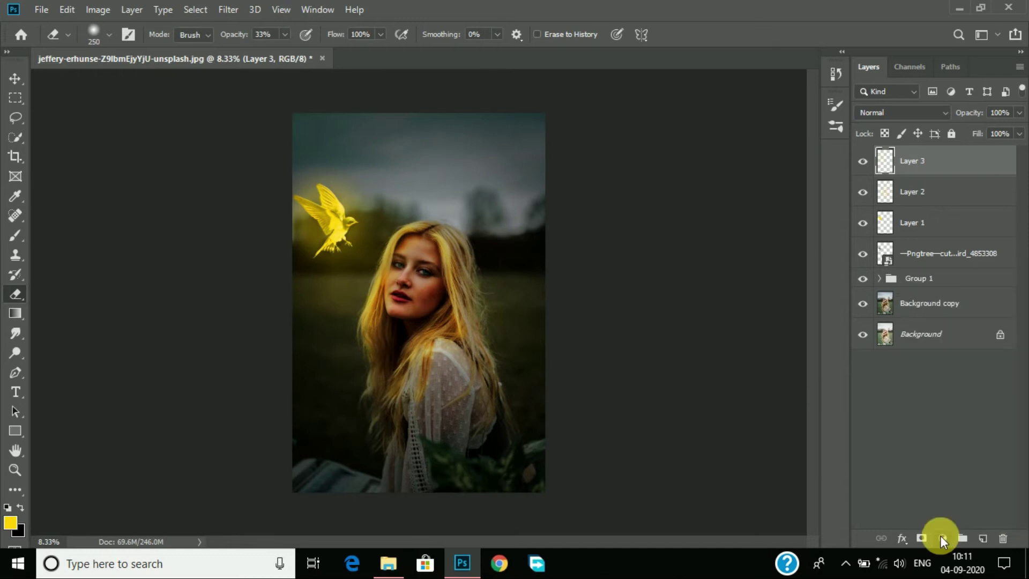
- Lower Layer 2's opacity slightly to 81%
left_click(968, 197)
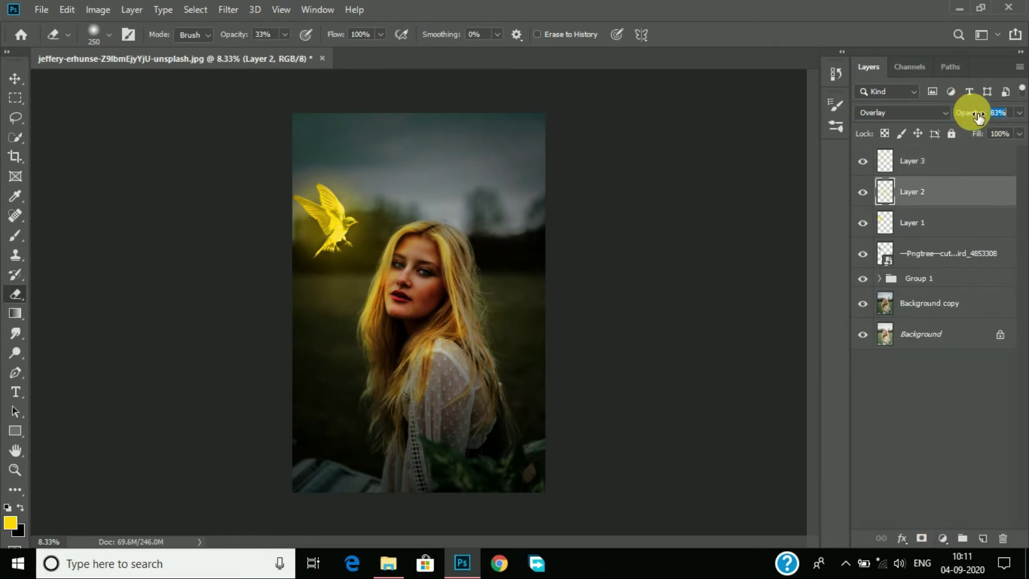
left_click_drag(976, 117, 976, 117)
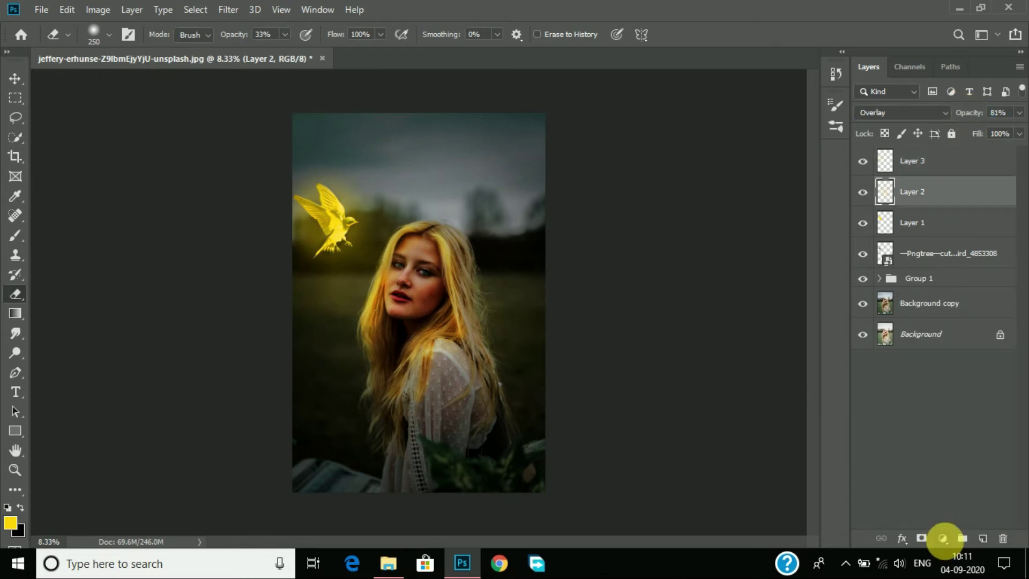
left_click(945, 542)
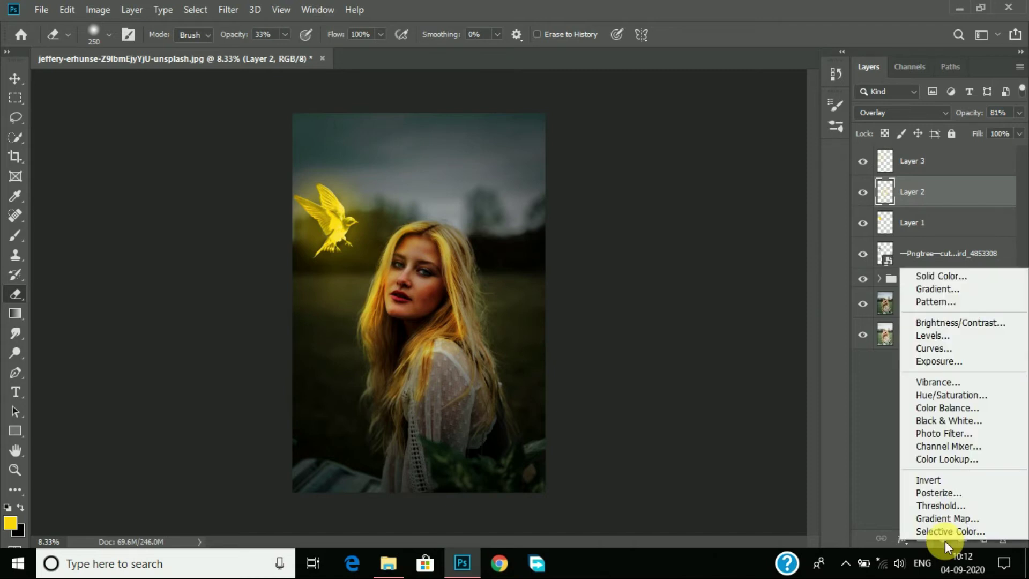
left_click(950, 166)
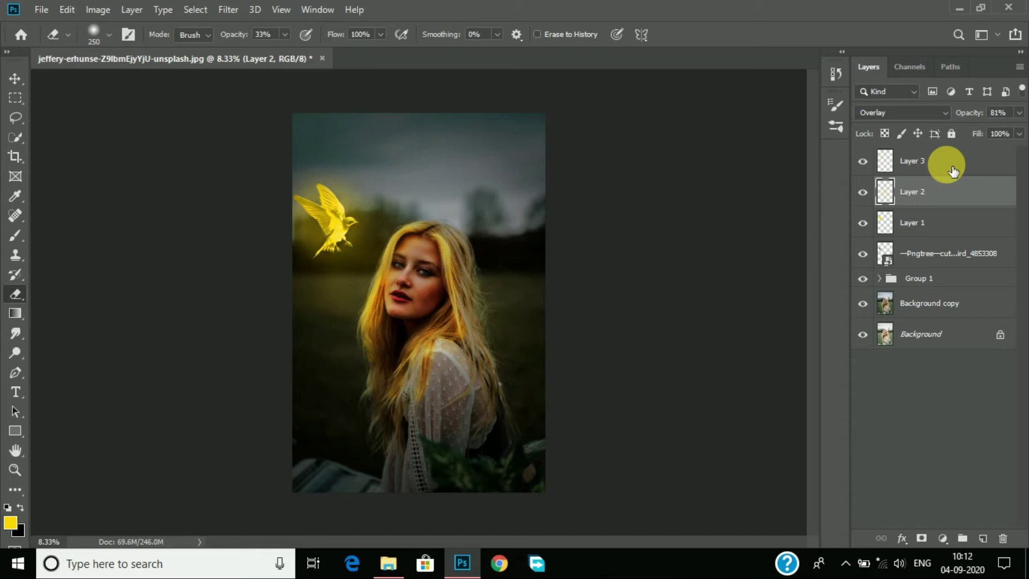
- Add a Curves adjustment layer above Layer 3 at the top of the stack
left_click(953, 171)
left_click(943, 539)
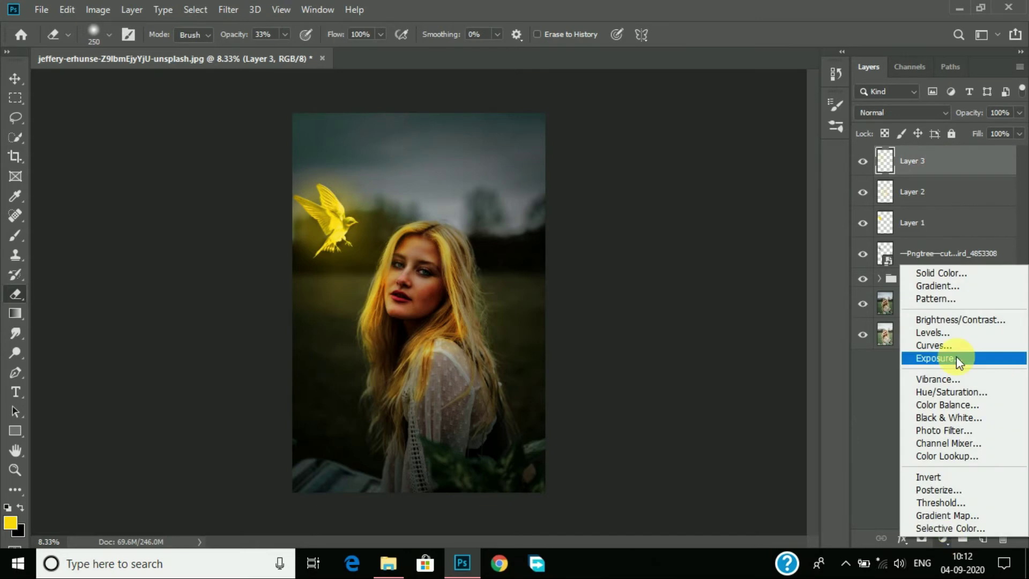
left_click(957, 346)
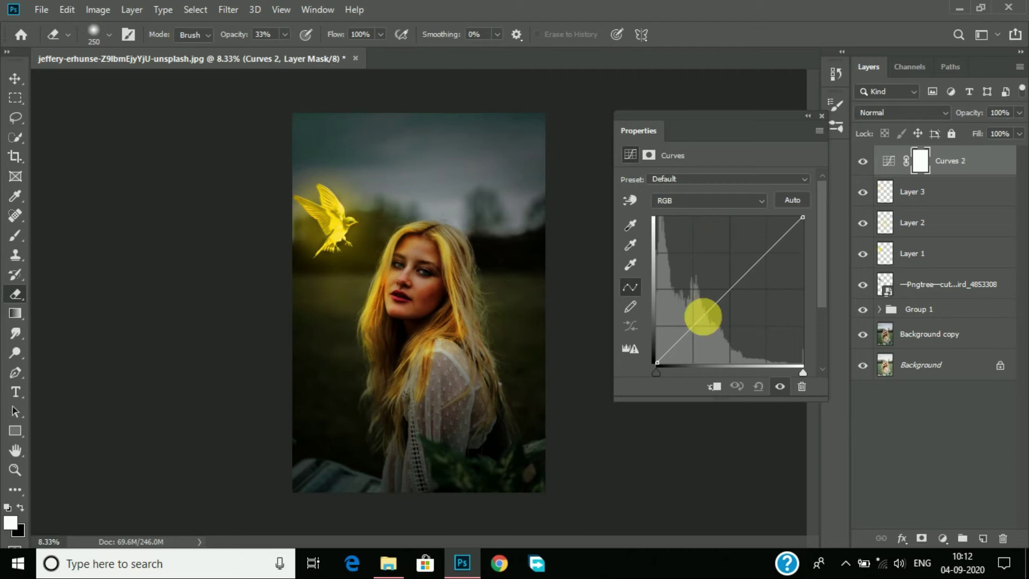
- Pull the Curves 2 midpoint down to darken the photo
left_click(699, 333)
left_click_drag(701, 338, 705, 341)
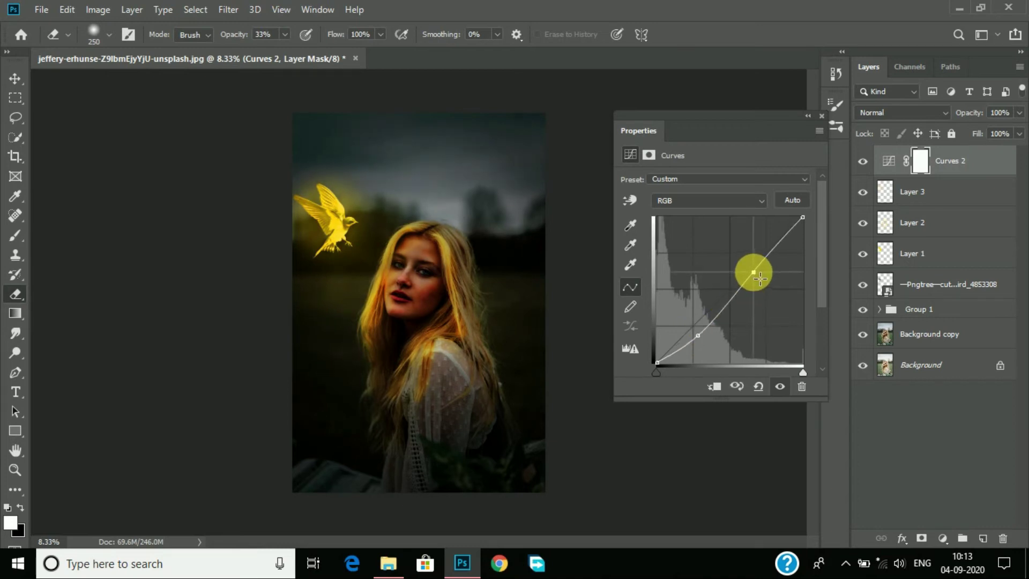
left_click(658, 365)
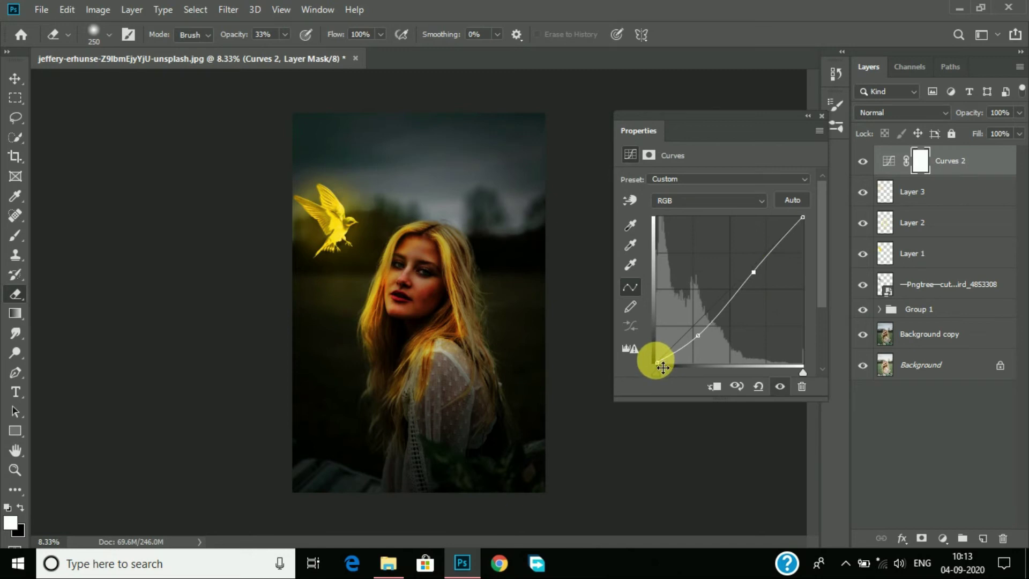
left_click(821, 117)
- Erase the Curves 2 mask over the face with a 20% opacity, size-700 eraser
key("ctrl+plus")
key("ctrl+plus")
key("ctrl+plus")
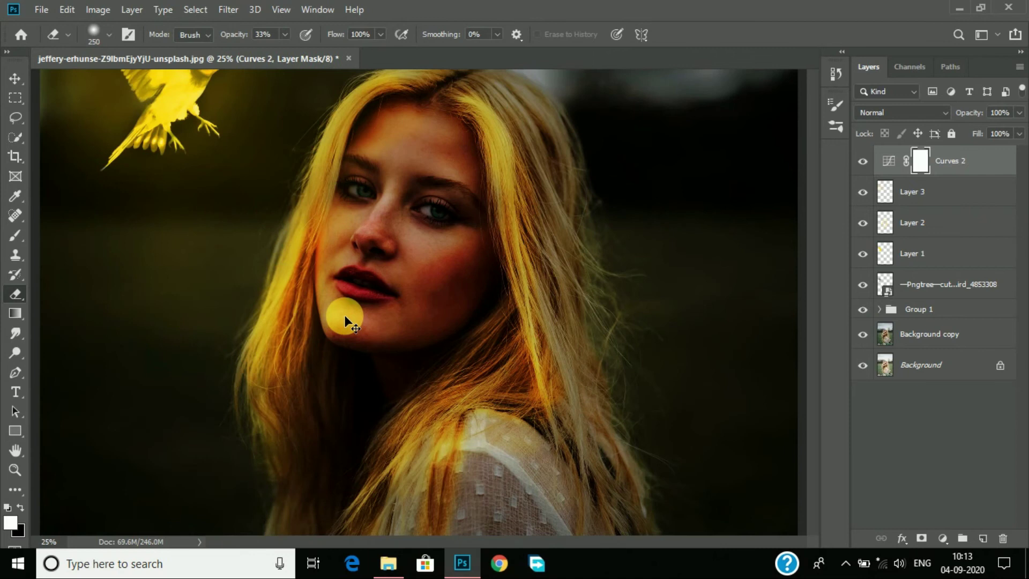
key("ctrl+plus")
left_click_drag(236, 34, 211, 36)
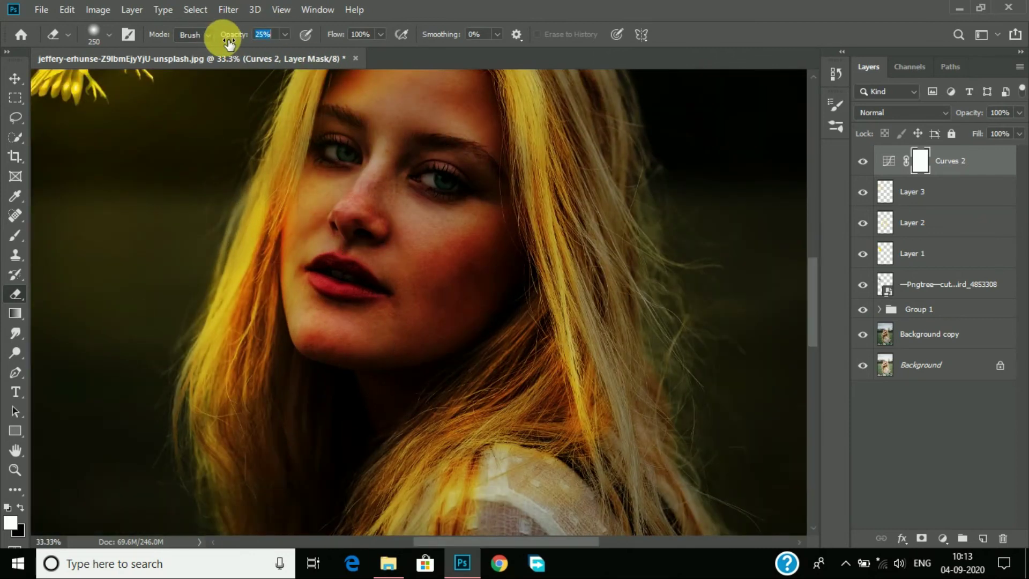
key("bracketright")
key("bracketright")
key("bracketright")
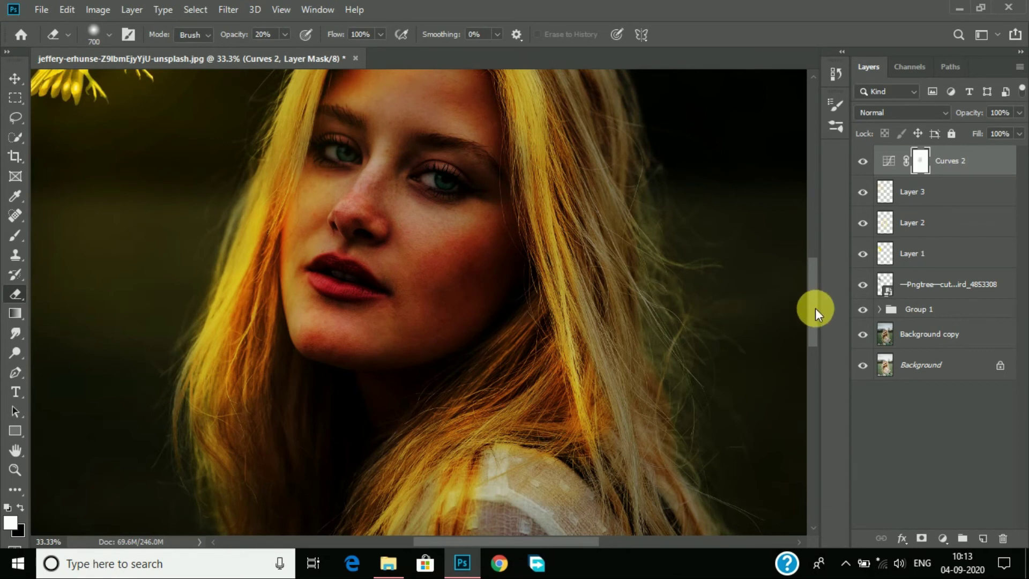
left_click_drag(816, 308, 815, 295)
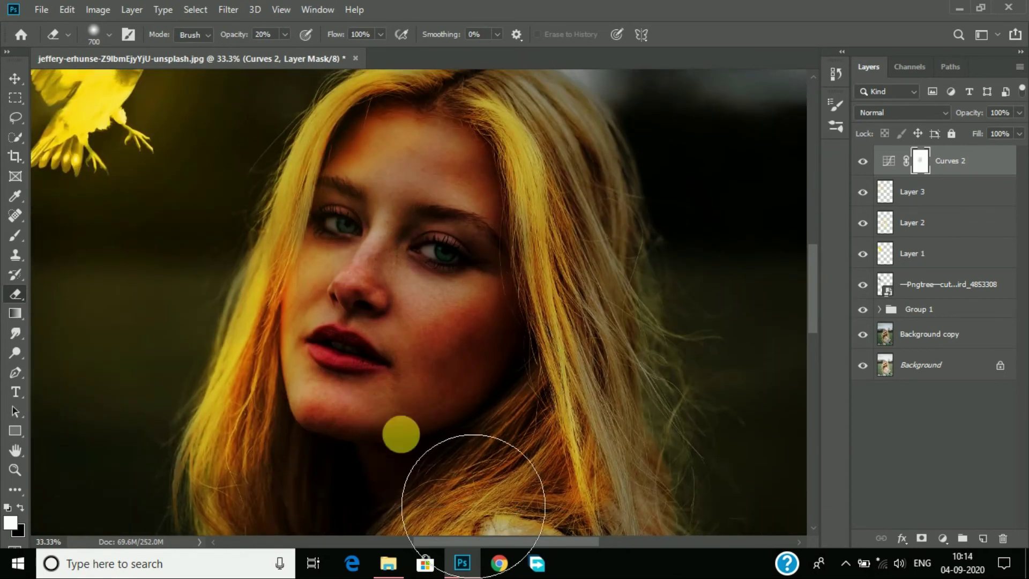
scroll(813, 297, "down", 1)
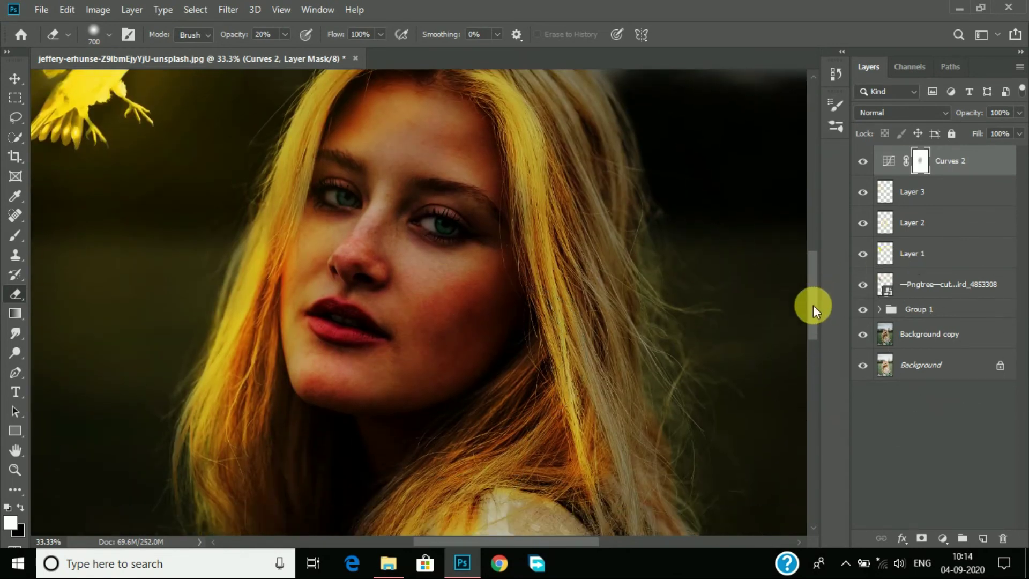
scroll(609, 326, "down", 3)
scroll(609, 326, "down", 1)
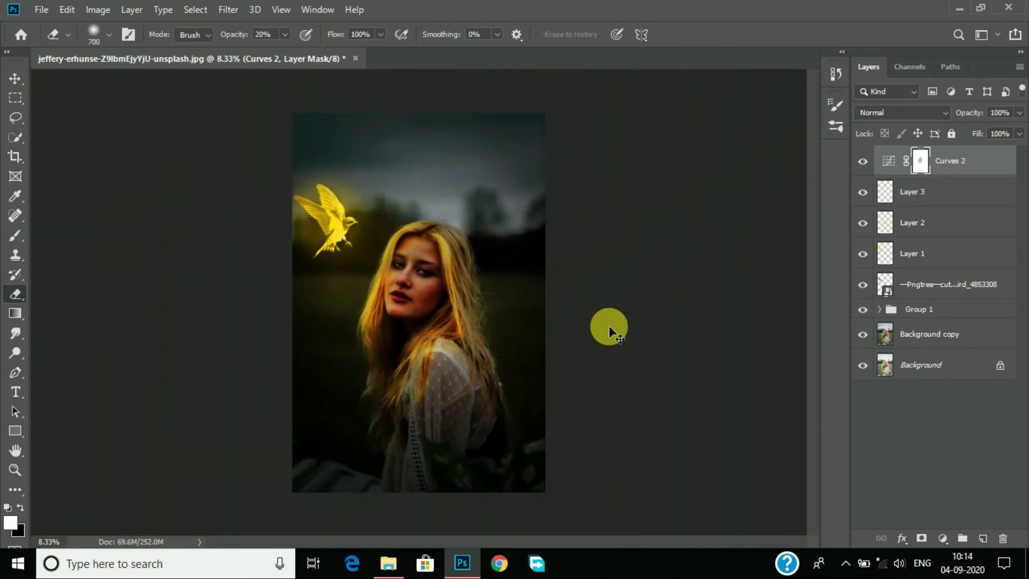
- Add a Selective Color adjustment layer and fine-tune the magenta in the Yellows
left_click(943, 538)
left_click(941, 526)
left_click(715, 196)
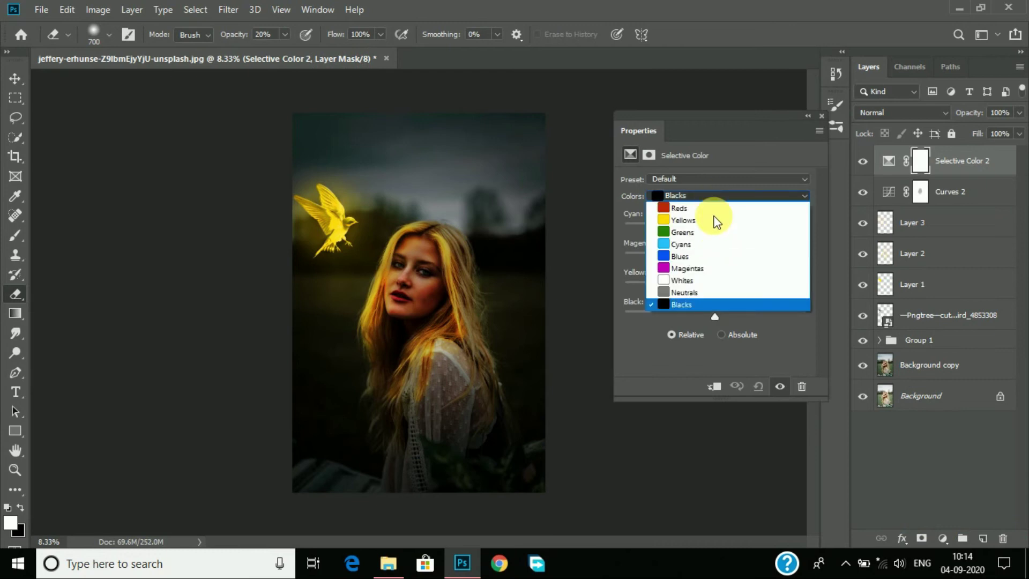
left_click(715, 220)
mouse_move(715, 257)
left_mouse_down()
mouse_move(729, 284)
mouse_move(709, 285)
mouse_move(726, 291)
left_mouse_up()
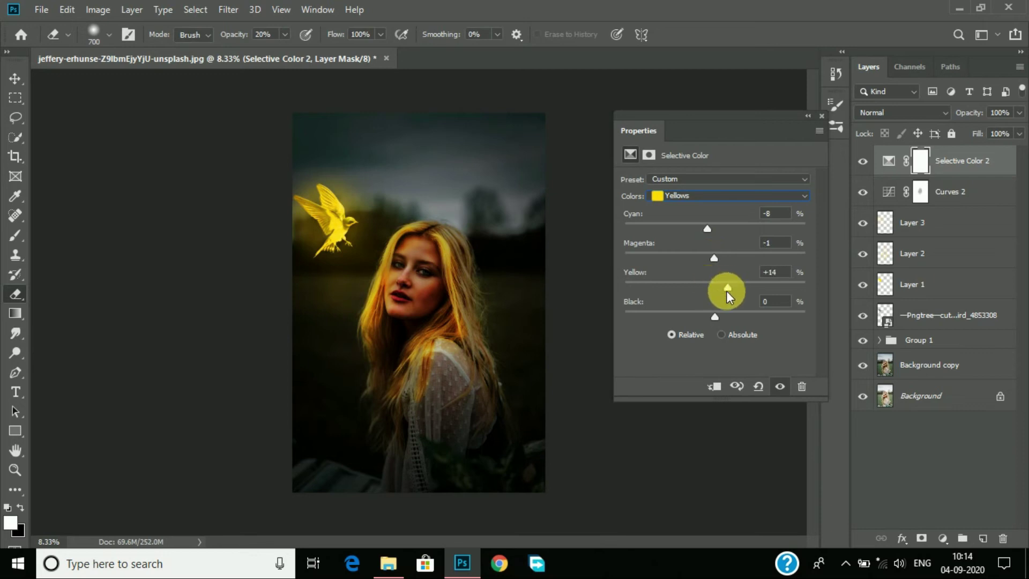
- In the Greens, strip nearly all cyan, add magenta and reduce yellow
left_click(721, 197)
left_click(716, 229)
left_click_drag(716, 230, 622, 220)
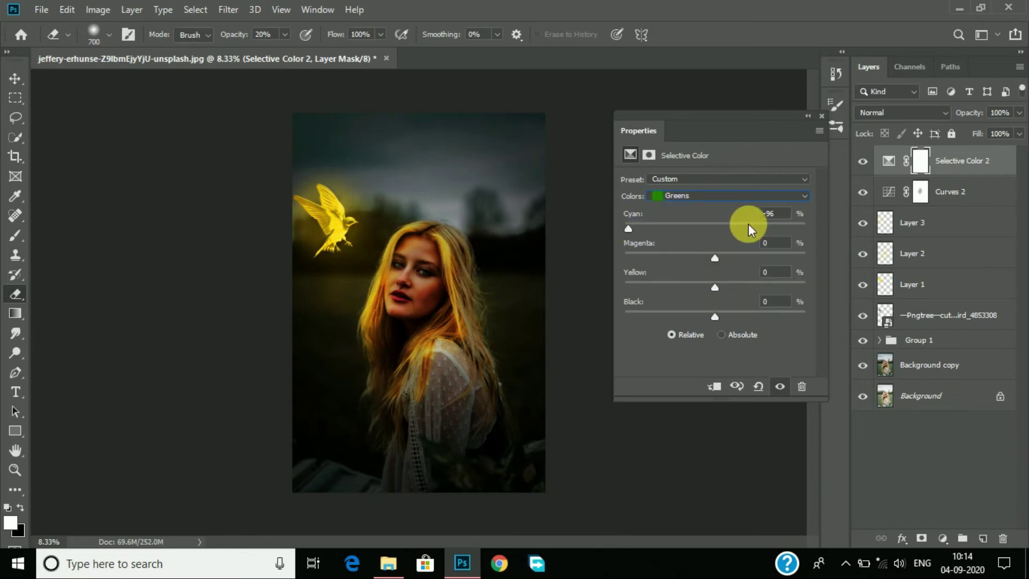
left_click_drag(715, 258, 790, 257)
mouse_move(715, 287)
left_mouse_down()
mouse_move(675, 287)
mouse_move(853, 283)
left_mouse_up()
- Add magenta and adjust yellow in the Cyans, then nudge magenta and yellow in the Neutrals
left_click(706, 206)
left_click(712, 225)
left_click_drag(716, 258, 754, 258)
left_click_drag(716, 287, 662, 287)
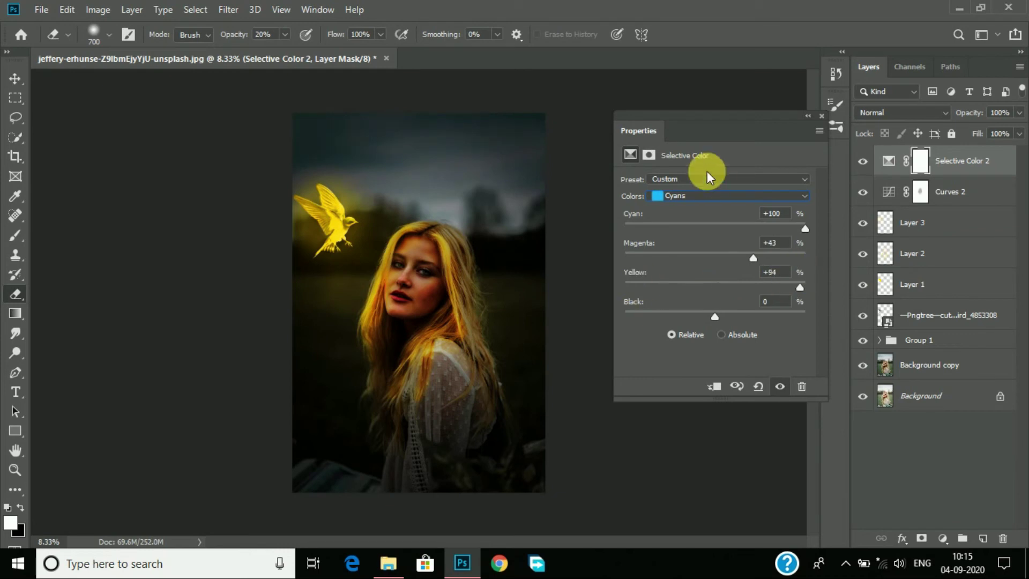
left_click(707, 196)
left_click(712, 272)
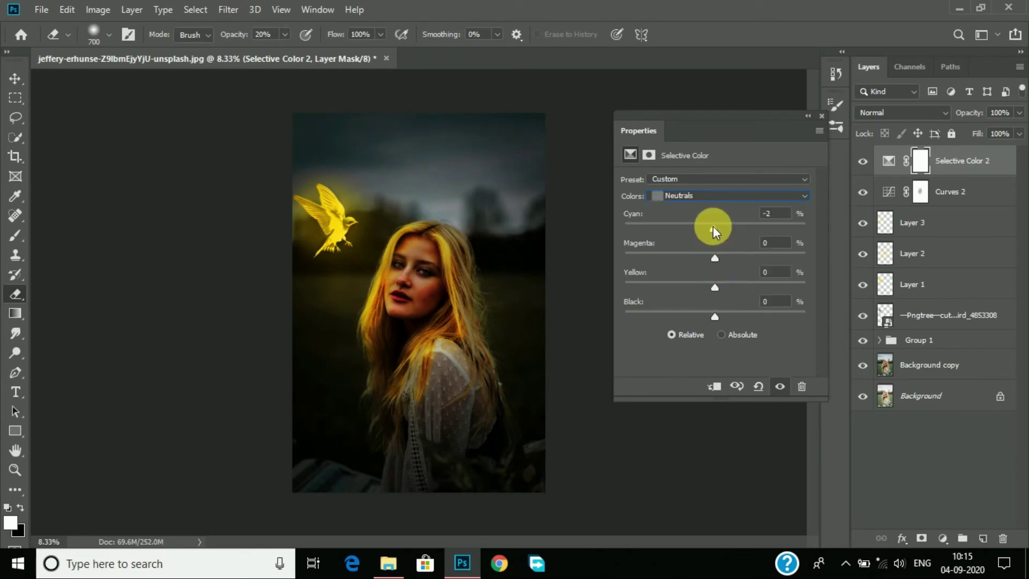
left_click(716, 258)
left_click_drag(717, 258, 716, 285)
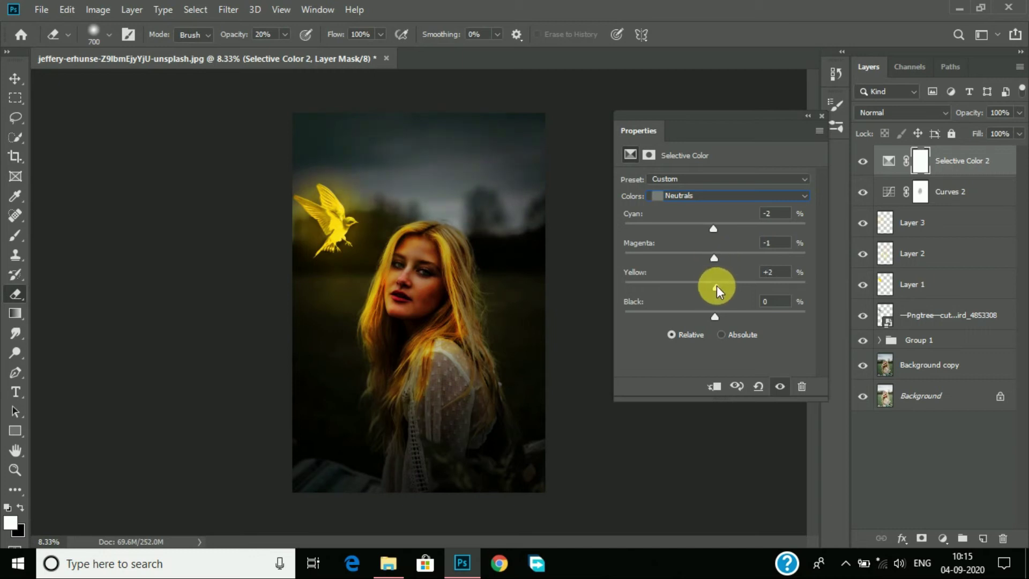
- Fine-tune black, yellow, cyan and magenta in the Blacks, and set the layer opacity to 76%
left_click(706, 198)
left_click(711, 300)
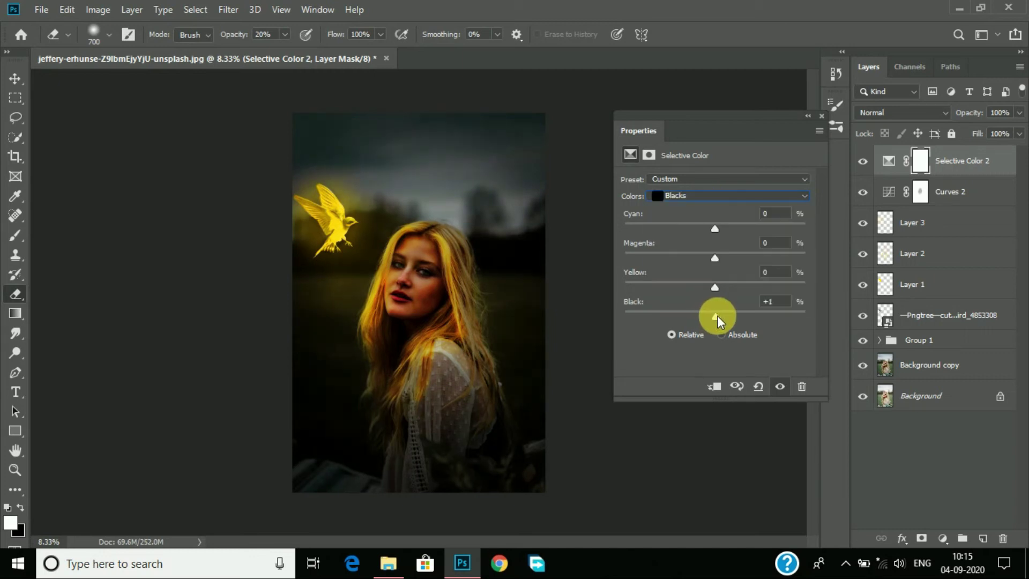
left_click_drag(715, 317, 716, 228)
left_click(715, 256)
left_click(716, 258)
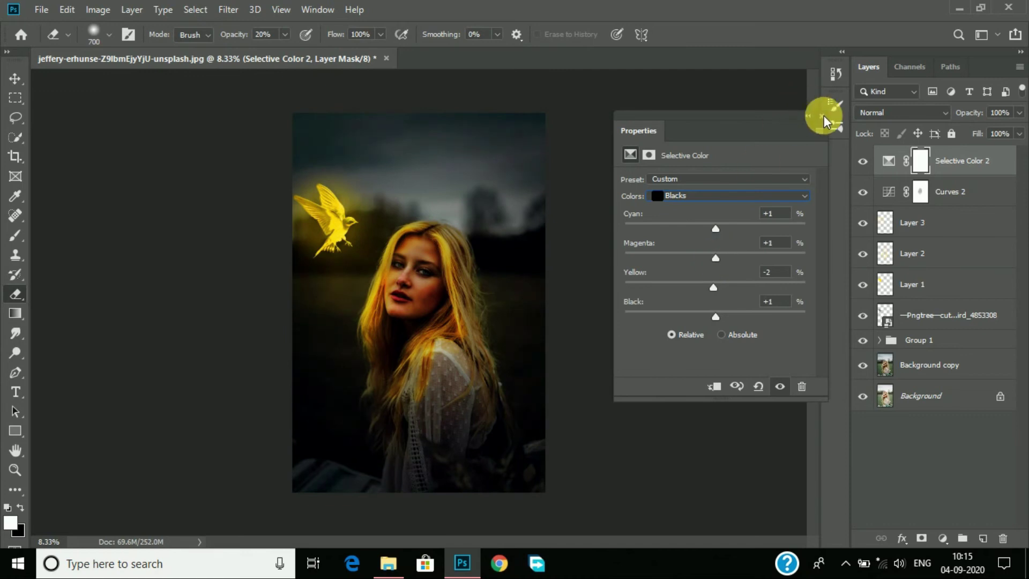
left_click(825, 115)
left_click_drag(972, 114, 968, 119)
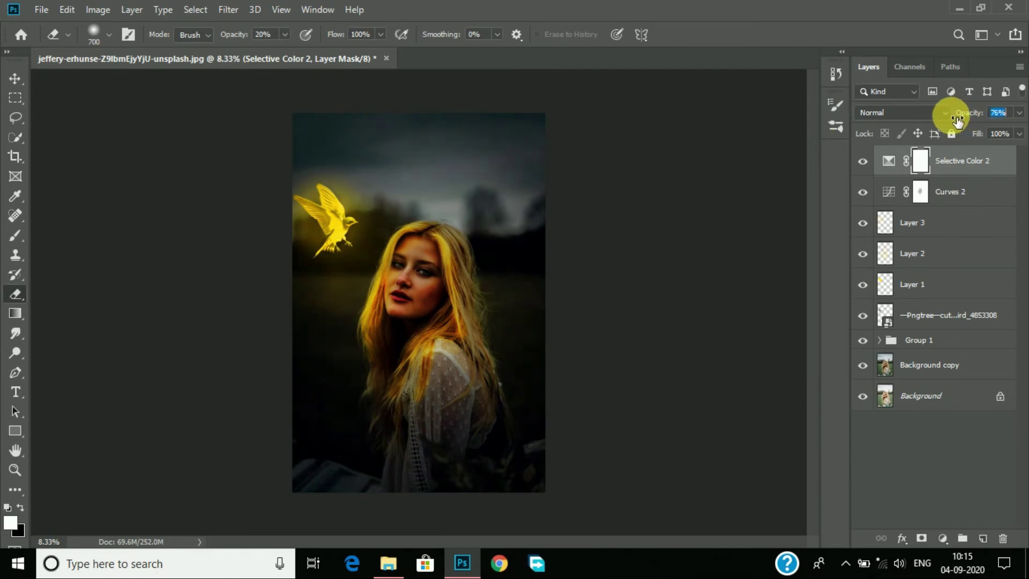
- Add a Color Balance layer warming the midtones to +4, -1, +2
left_click(943, 538)
left_click(941, 406)
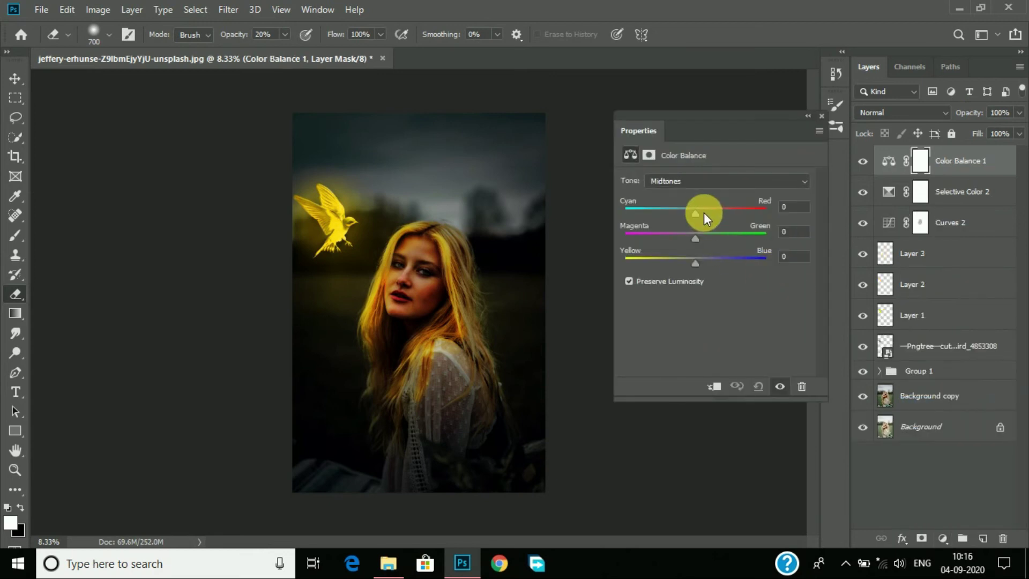
left_click_drag(699, 212, 693, 265)
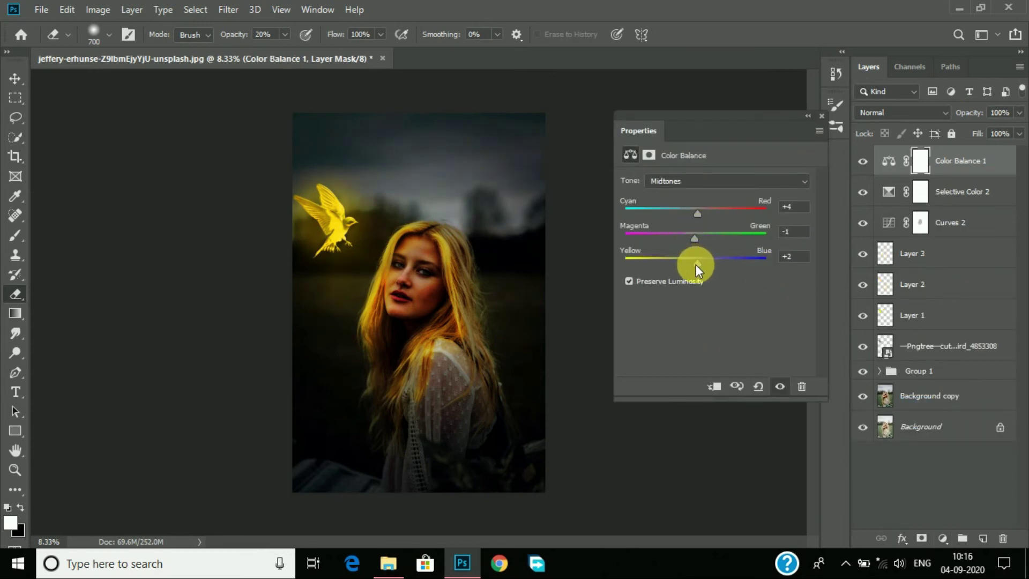
left_click(823, 118)
left_click(863, 161)
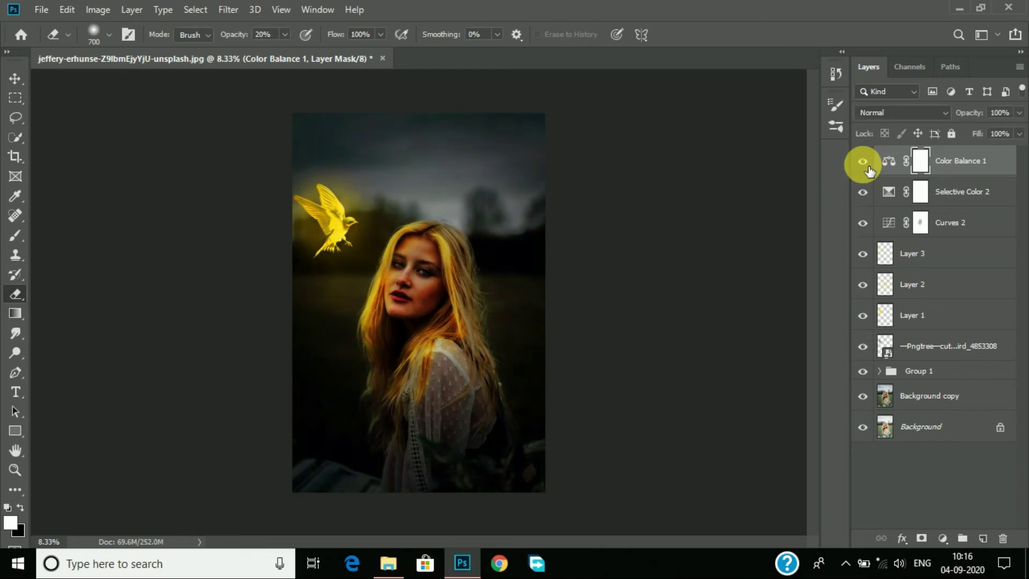
- Add a Levels layer with the white input lowered to 247
left_click(942, 538)
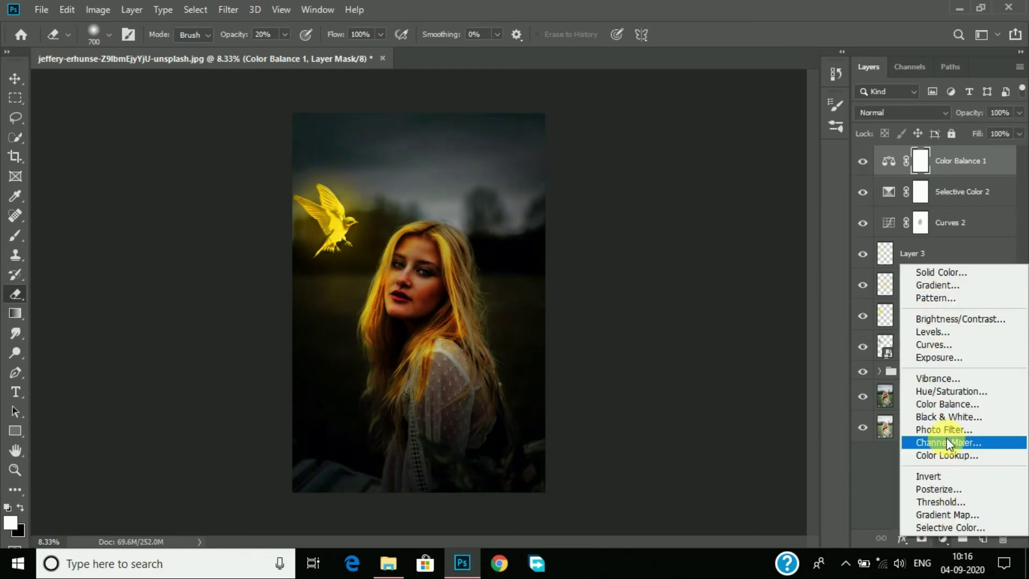
left_click(950, 333)
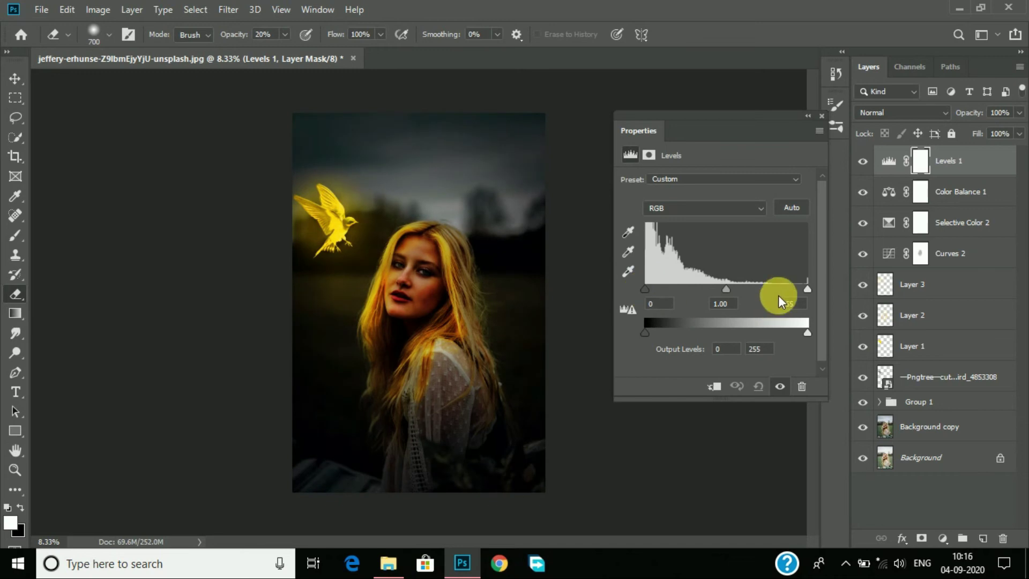
left_click_drag(807, 289, 802, 290)
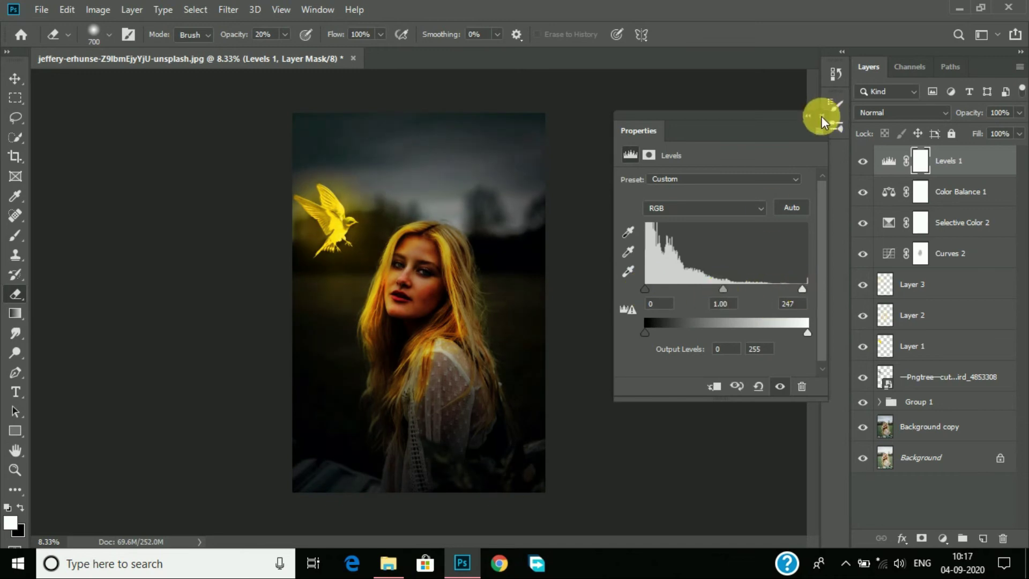
left_click(821, 116)
- Open the pro overlays folder and drag 1_Magic_overlays_13 into the portrait canvas
left_click(388, 563)
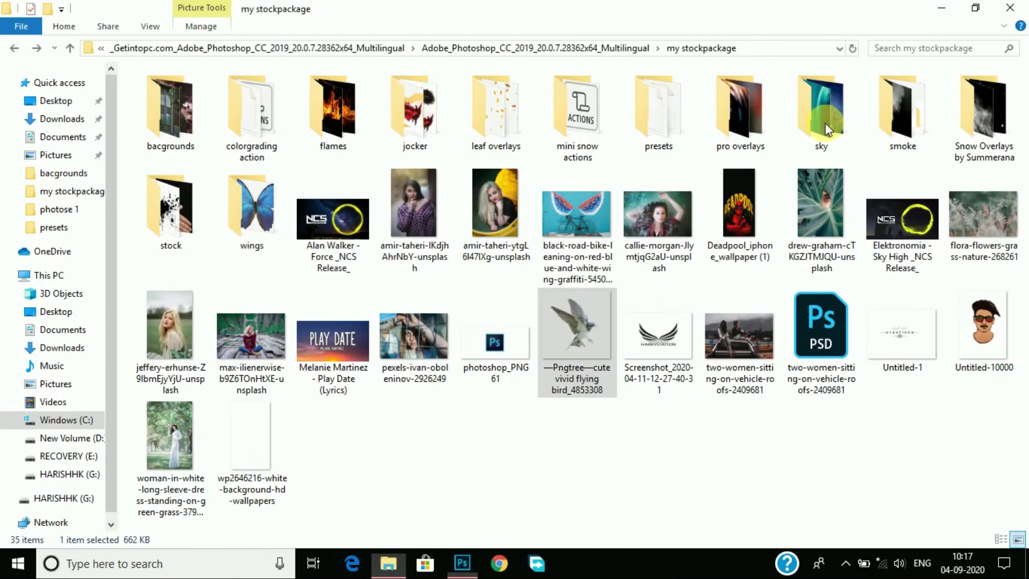
left_click(745, 126)
double_click(745, 133)
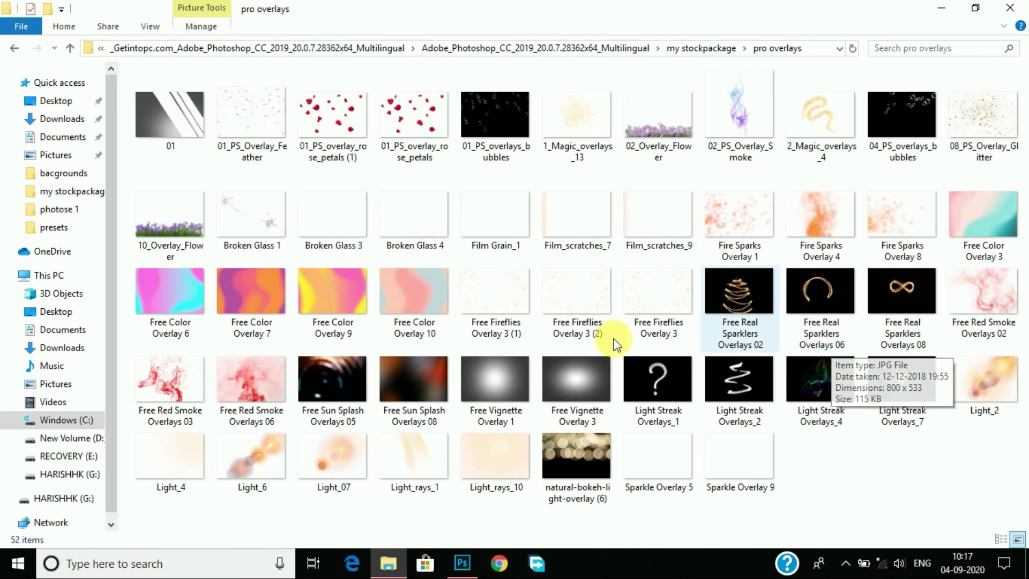
left_click(570, 126)
mouse_move(576, 125)
left_mouse_down()
mouse_move(374, 284)
mouse_move(414, 299)
mouse_move(432, 239)
mouse_move(421, 226)
mouse_move(338, 206)
mouse_move(346, 224)
left_mouse_up()
- Enlarge the sparkle overlay around the bird and commit the transform
left_click_drag(408, 278, 441, 307)
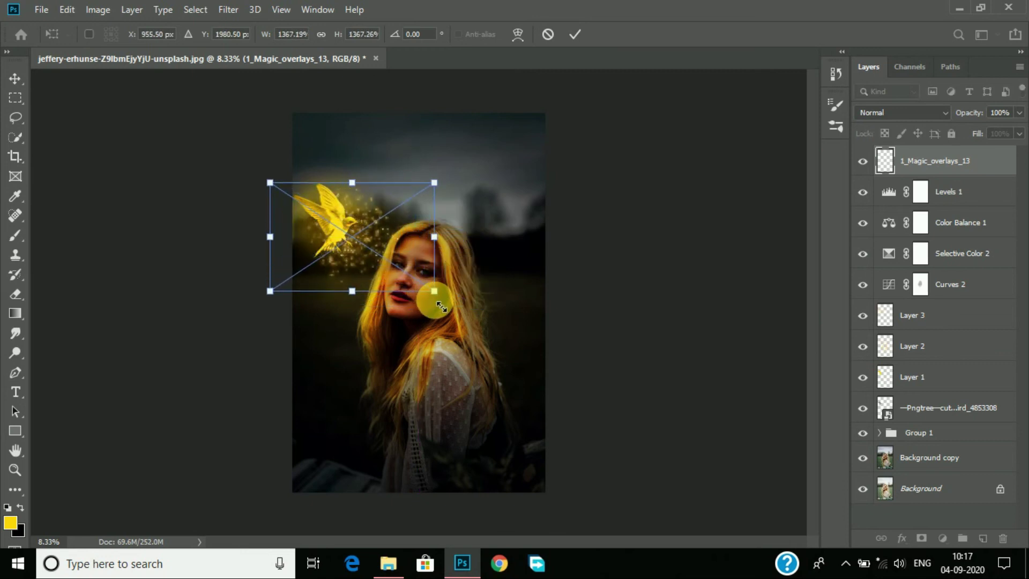
left_click_drag(270, 183, 257, 173)
left_click(574, 37)
- Rasterize the overlay, fade its sparkles over the bird's left wing with a 34% eraser, and add Layer 4
key("e")
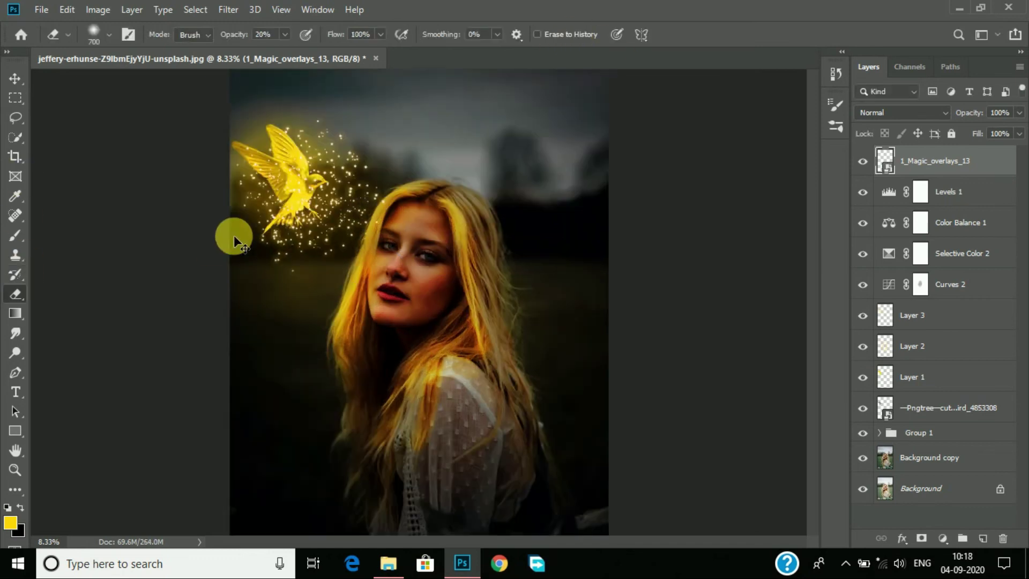
key("ctrl+plus")
key("ctrl+plus")
key("ctrl+plus")
scroll(811, 310, "up", 3)
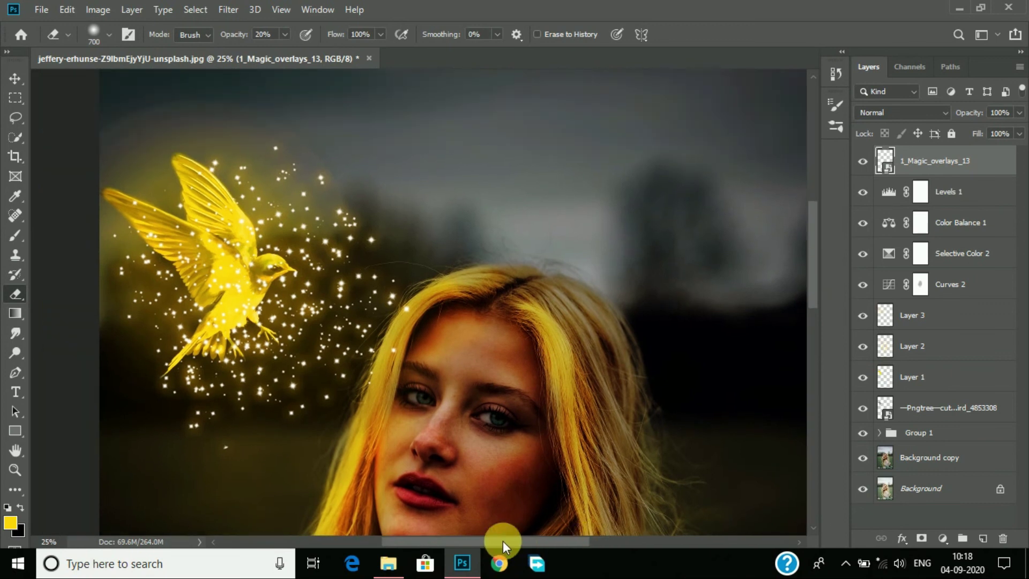
left_click_drag(504, 542, 489, 542)
left_click(338, 295)
left_click(495, 230)
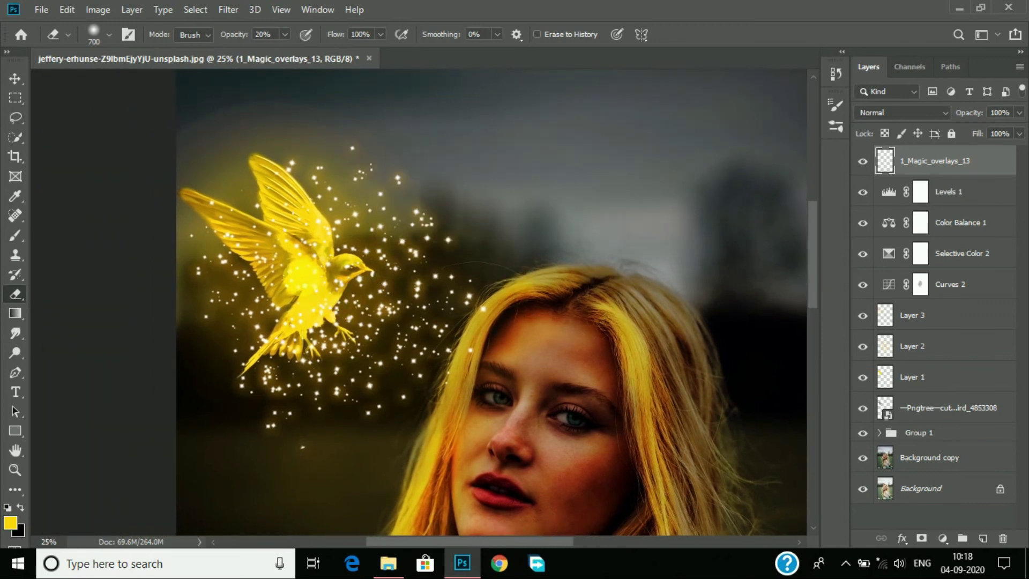
left_click_drag(235, 34, 241, 34)
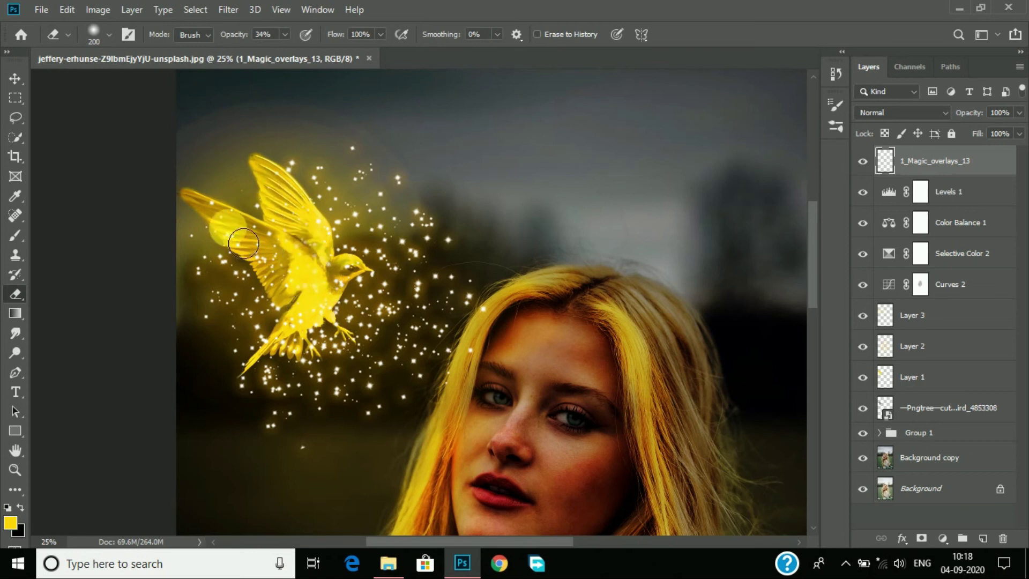
mouse_move(251, 235)
left_mouse_down()
mouse_move(318, 283)
mouse_move(348, 267)
mouse_move(295, 348)
mouse_move(319, 233)
left_mouse_up()
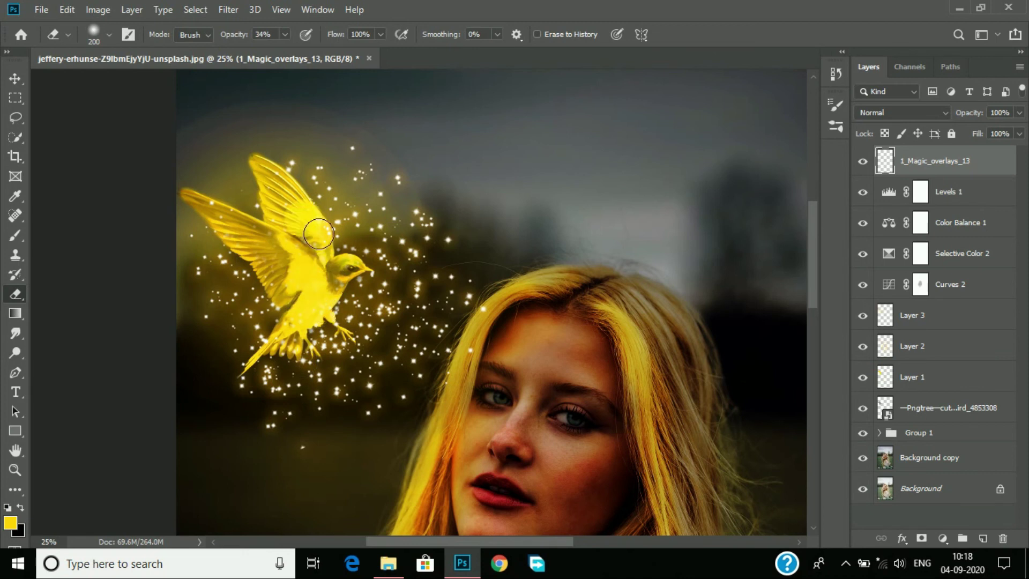
scroll(298, 307, "down", 4)
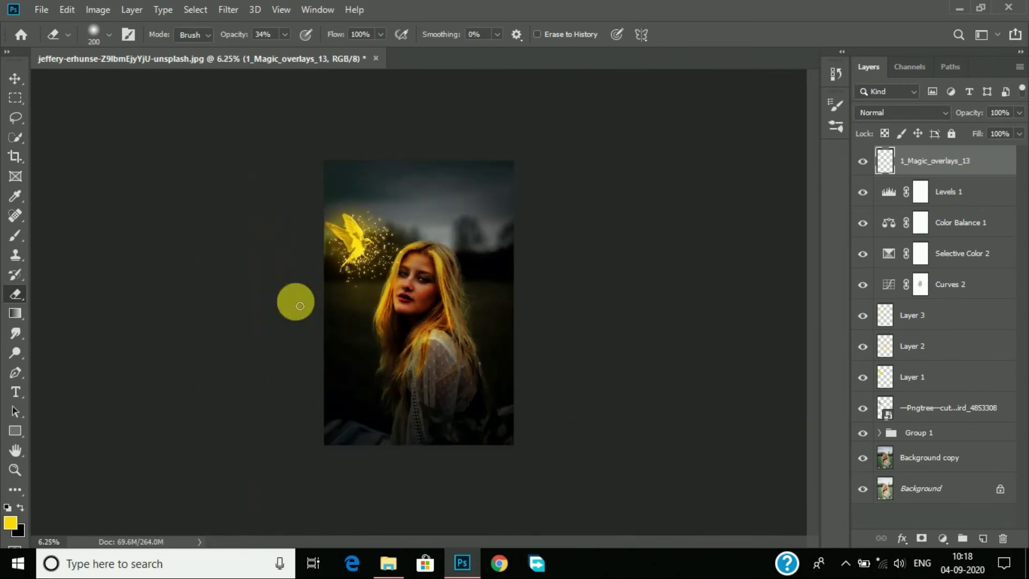
scroll(300, 306, "up", 1)
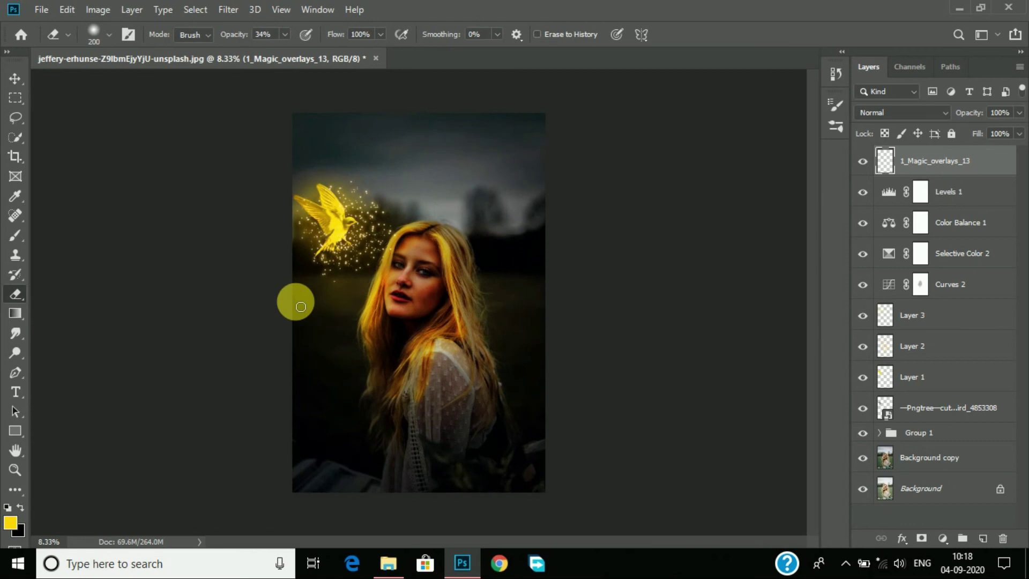
left_click(983, 538)
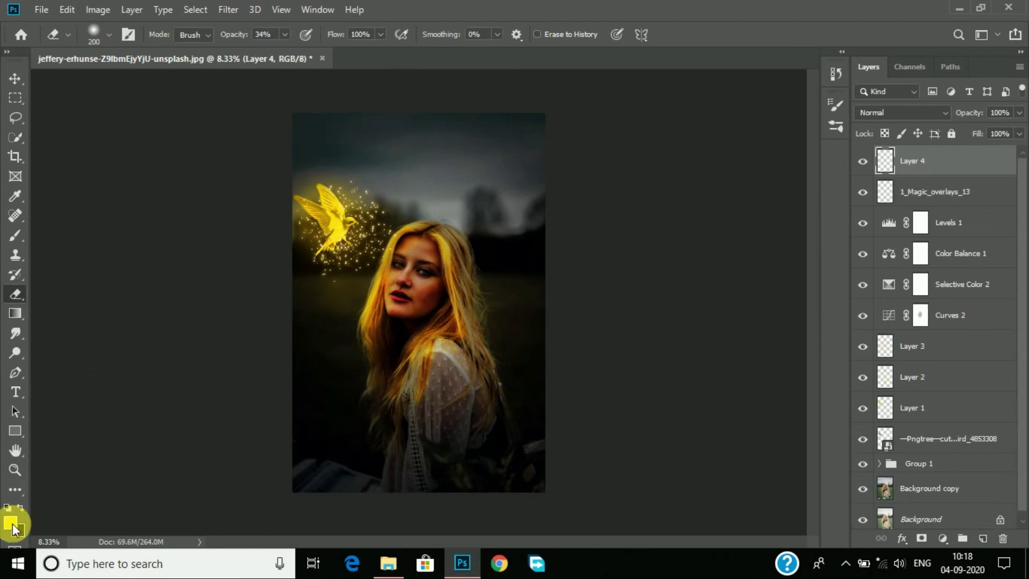
- Set the foreground colour to ffffff and pick a much smaller brush
left_click(12, 529)
type("ffffff")
left_click(888, 105)
left_click(15, 235)
scroll(391, 301, "up", 4)
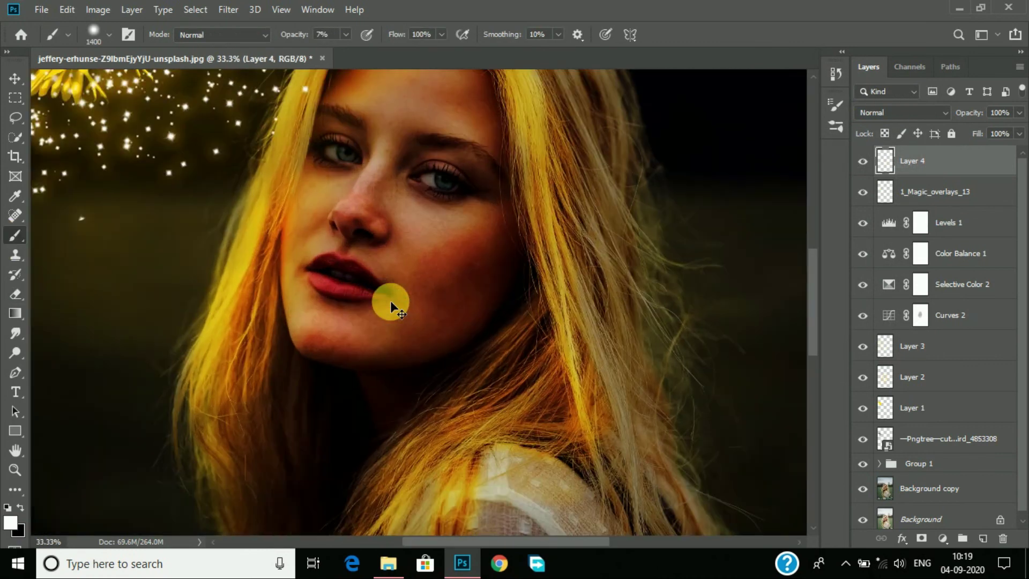
key("bracketleft")
key("bracketleft")
key("bracketleft")
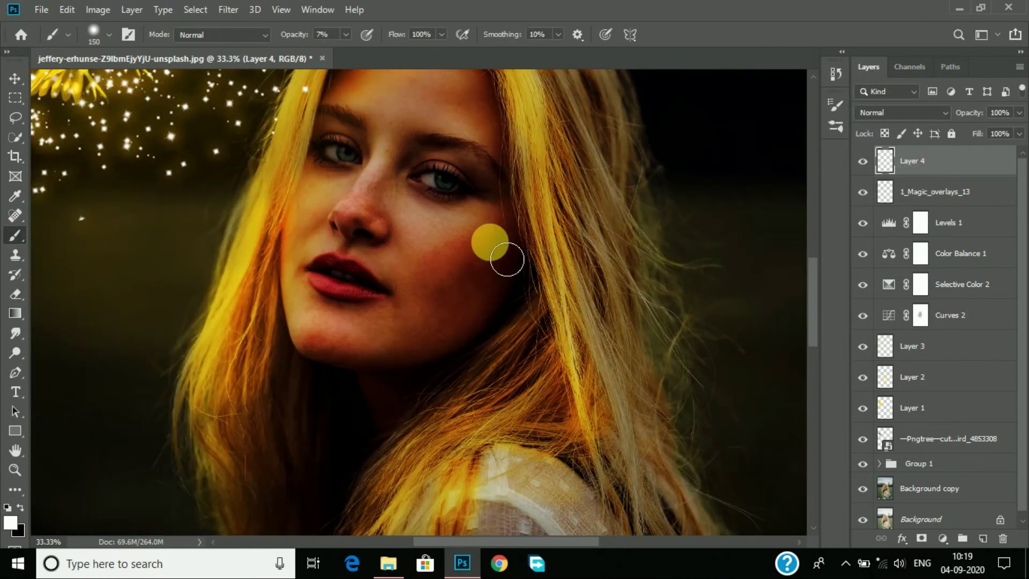
left_click_drag(813, 328, 813, 305)
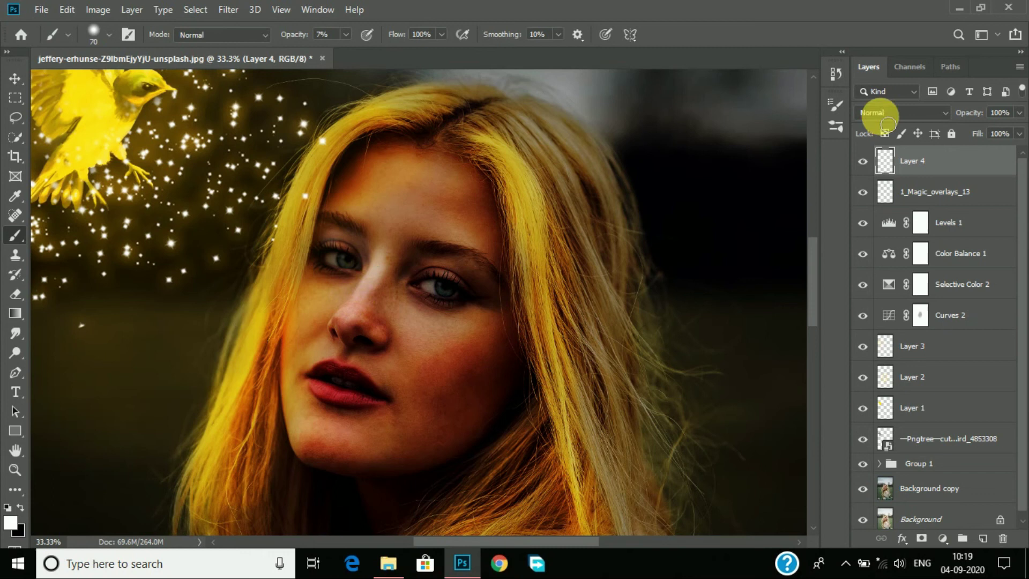
- Set Layer 4 to Overlay blending and paint a soft glow over the left hair
left_click(901, 112)
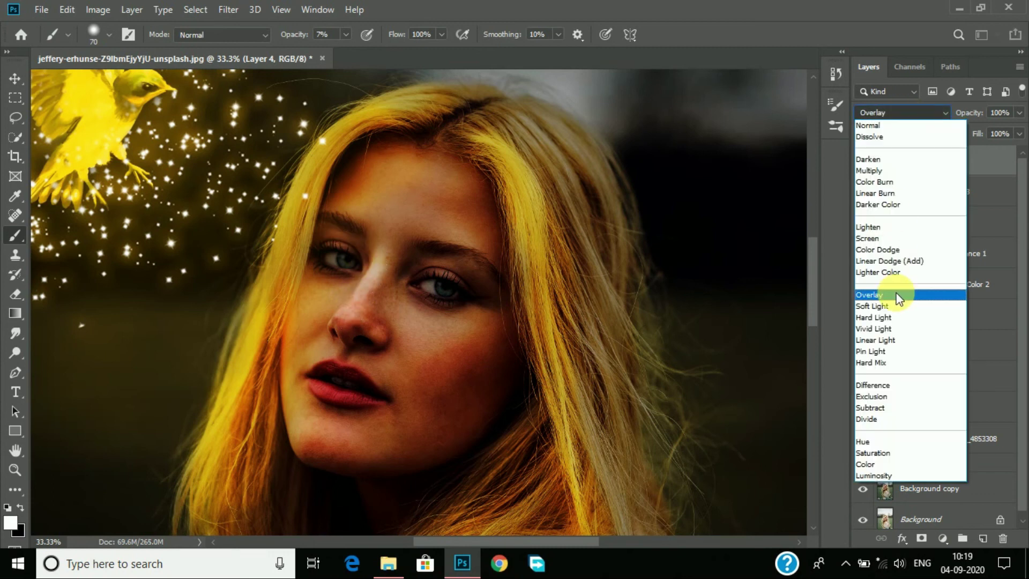
left_click(899, 298)
left_click(866, 162)
left_click(867, 165)
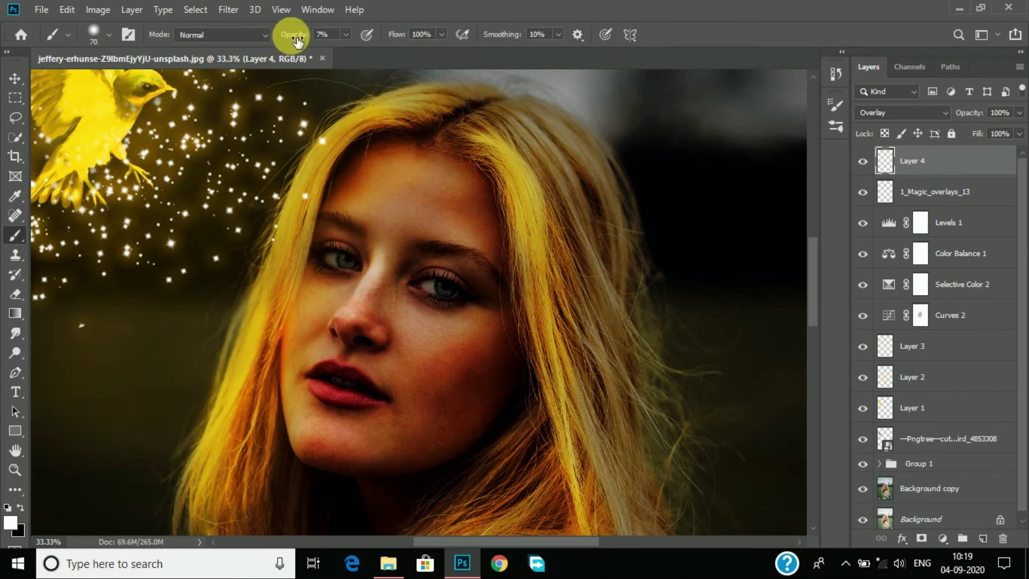
left_click_drag(257, 356, 235, 507)
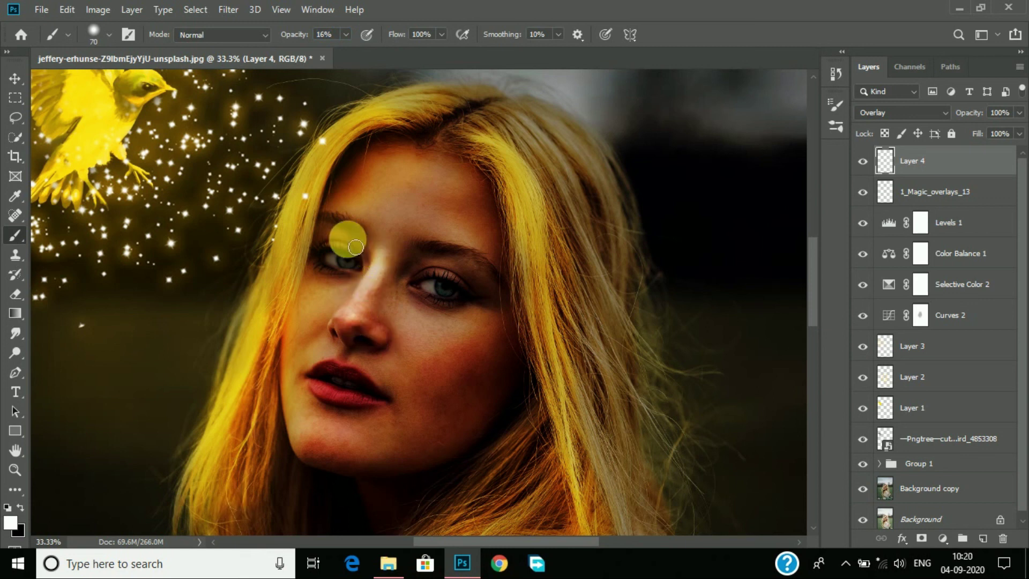
- At 8% brush opacity, paint faint glow on the chin, cheek and right hair strand
left_click_drag(298, 35, 290, 35)
left_click_drag(304, 430, 298, 396)
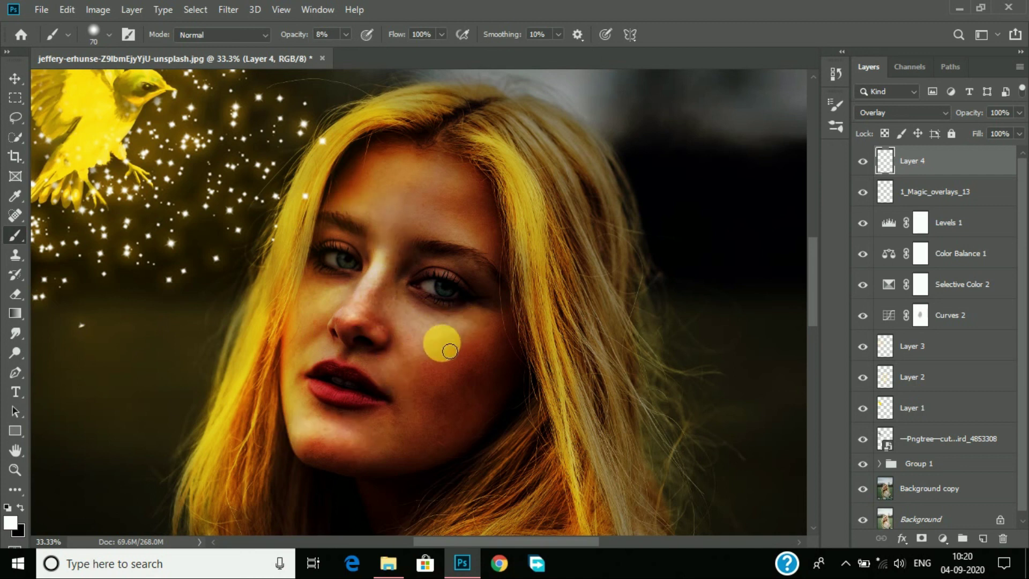
left_click_drag(476, 145, 570, 476)
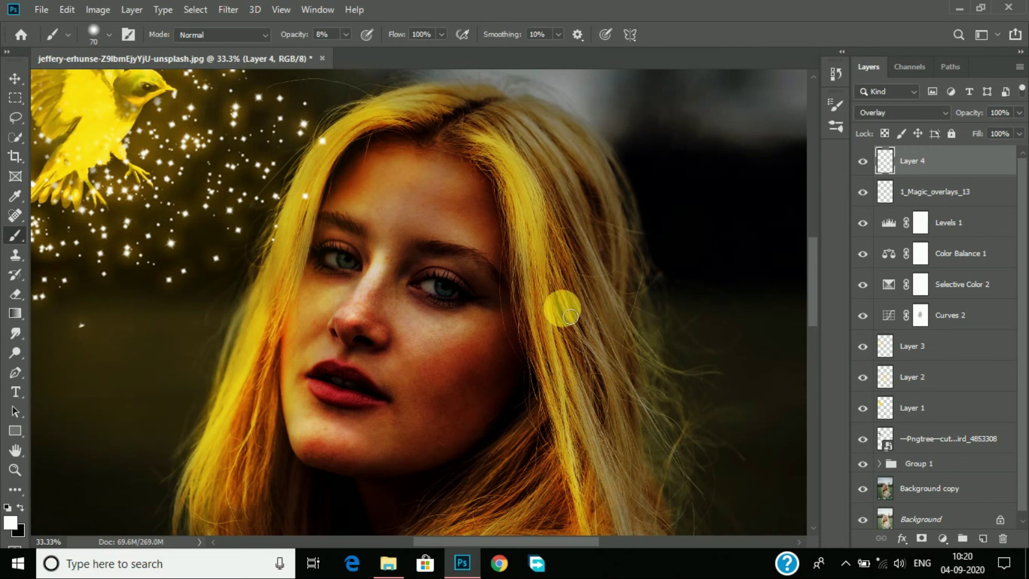
scroll(815, 333, "down", 5)
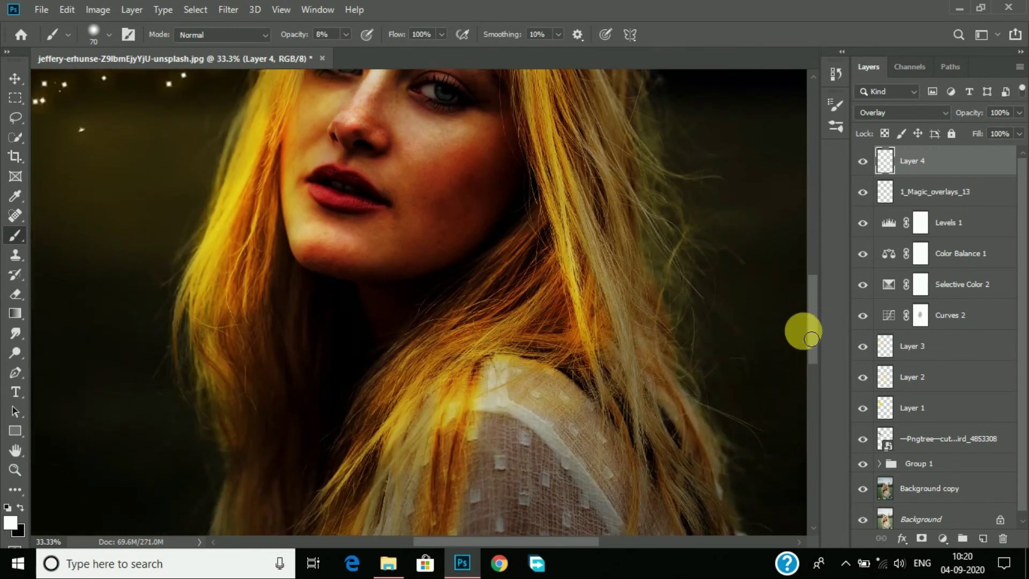
left_click_drag(812, 339, 816, 363)
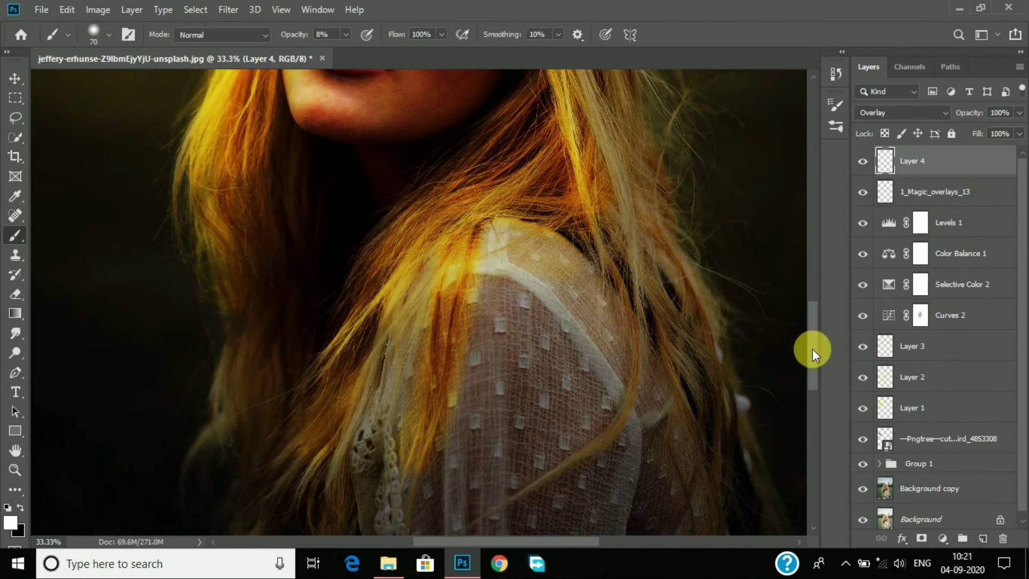
left_click_drag(812, 349, 813, 279)
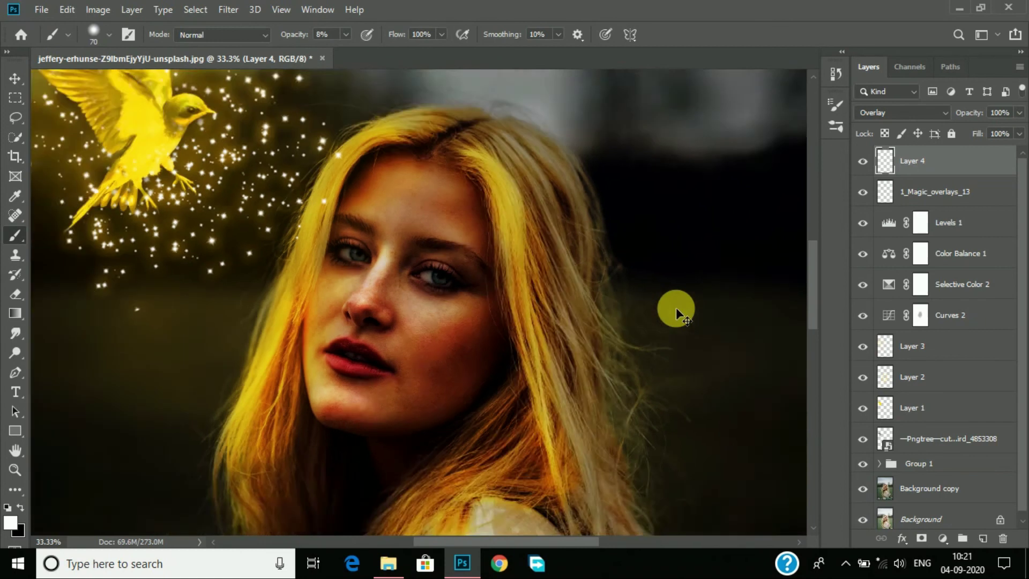
key("ctrl+minus")
key("ctrl+minus")
key("ctrl+minus")
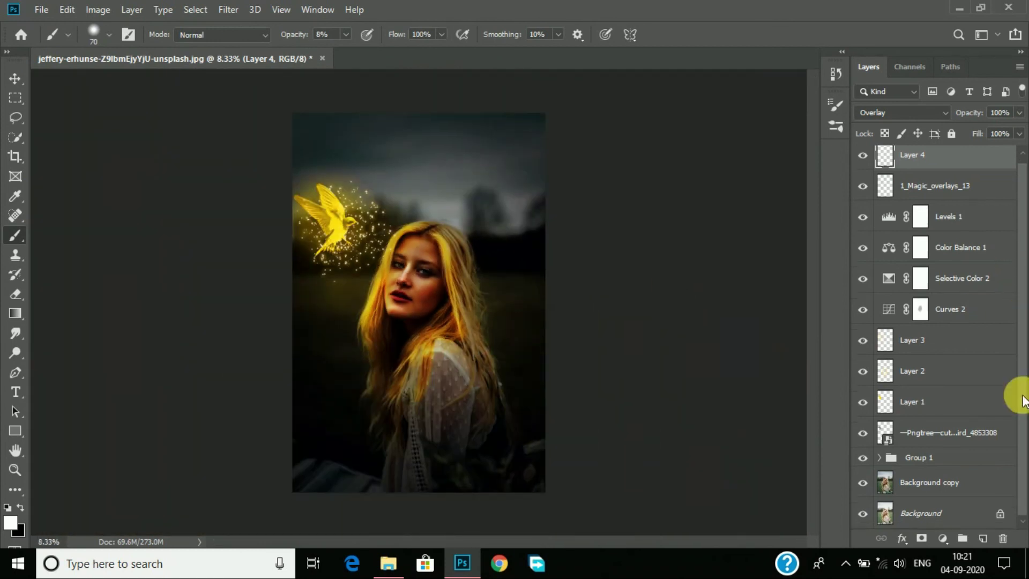
scroll(1021, 402, "up", 1)
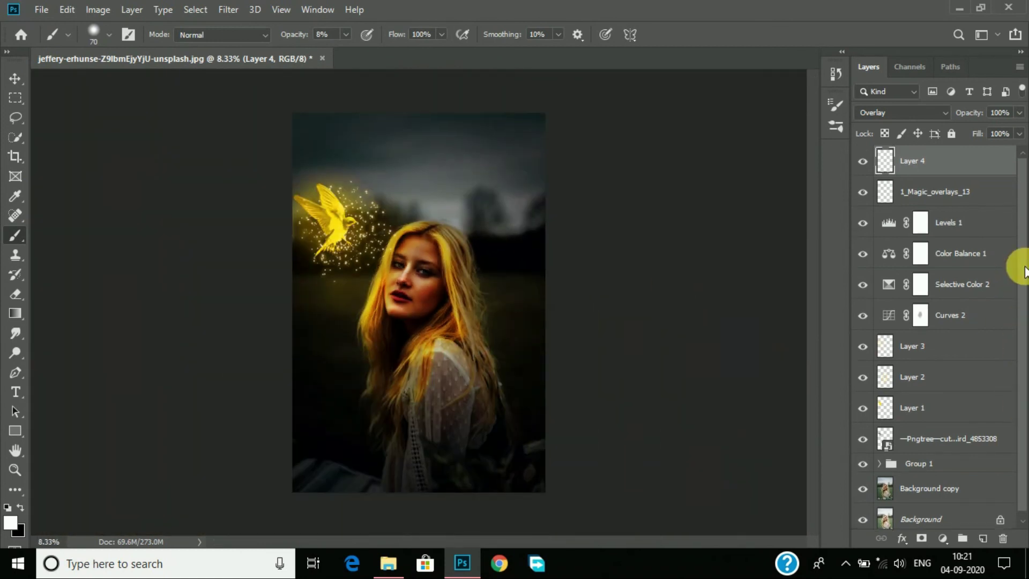
- Add a Curves 3 layer with the lower curve pulled down, at 84% opacity
left_click(942, 539)
left_click(938, 333)
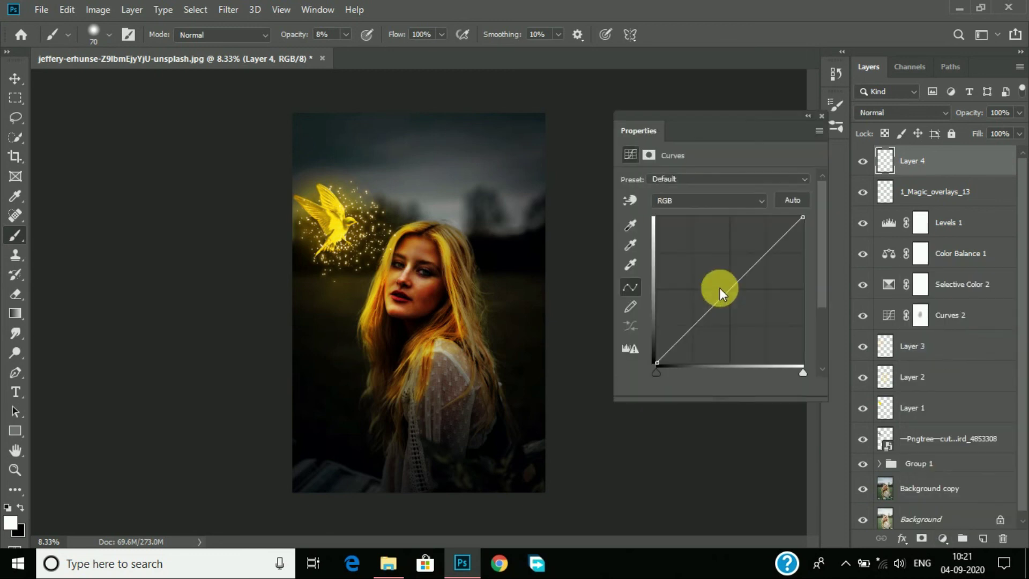
left_click_drag(694, 325, 694, 335)
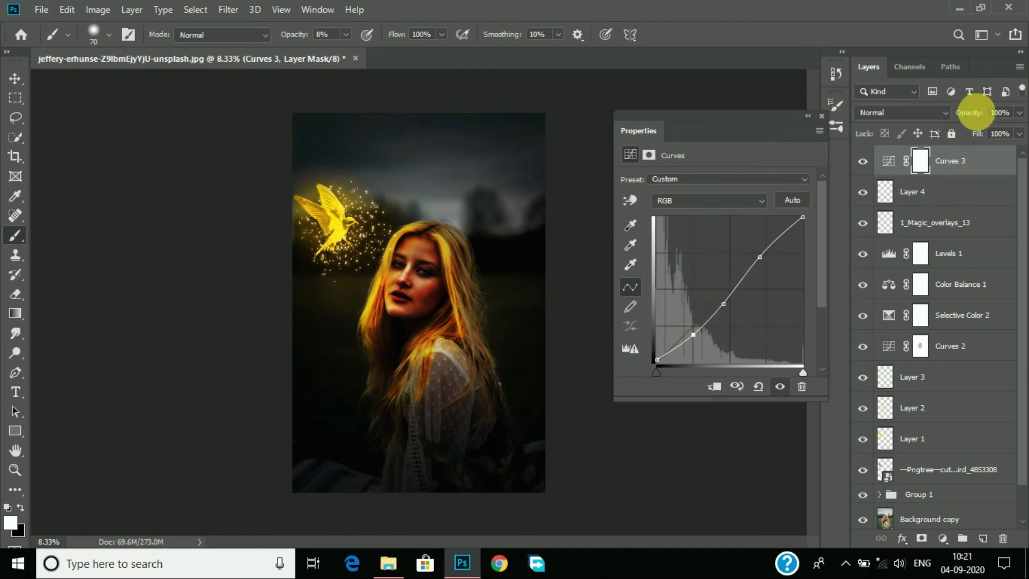
left_click_drag(975, 114, 965, 121)
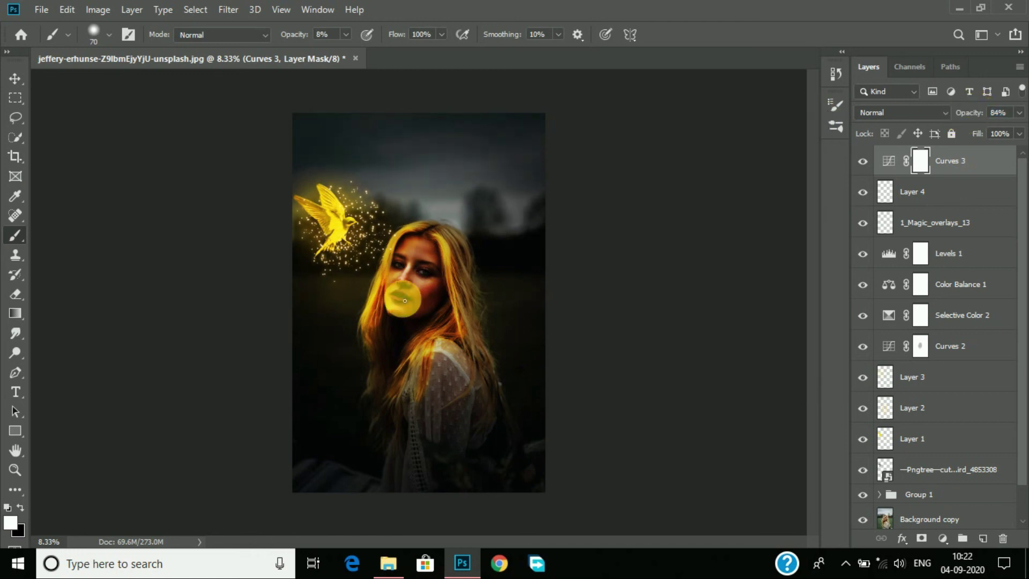
scroll(406, 292, "up", 4)
- Erase the Curves 3 mask over the face, eye, cheek and lips with a resized Eraser
left_click(15, 294)
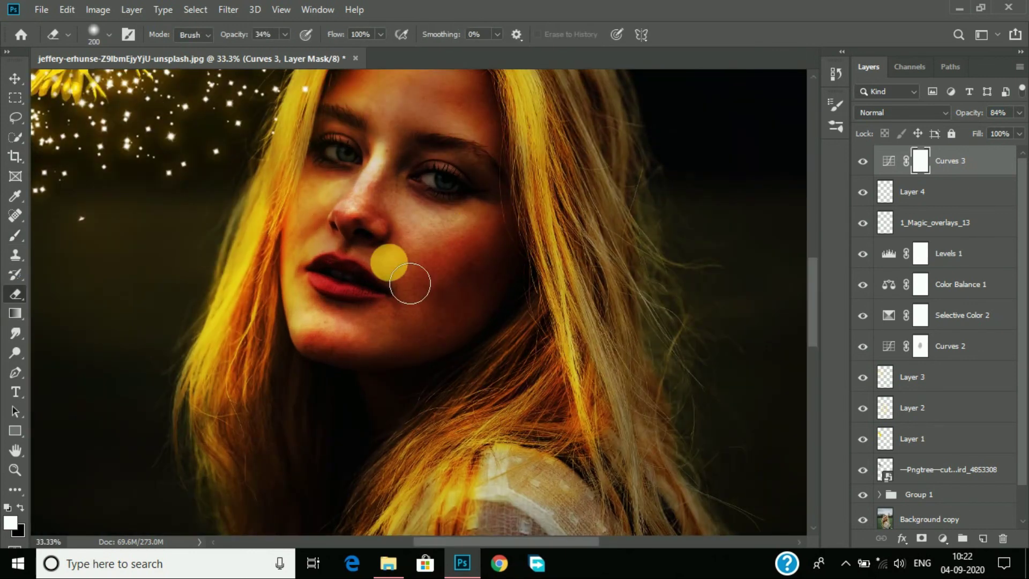
key("bracketright")
key("bracketright")
key("bracketright")
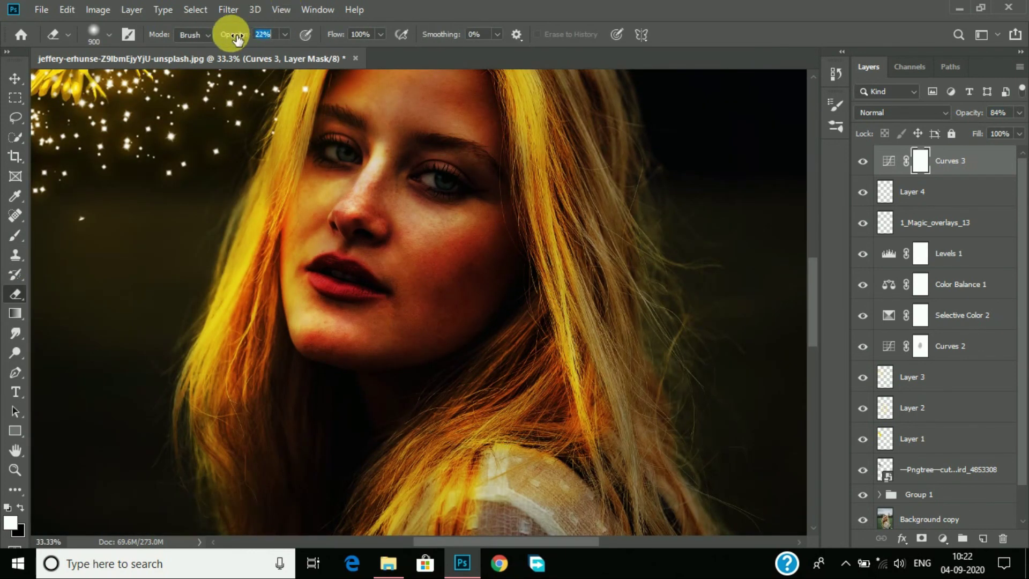
scroll(812, 299, "up", 2)
left_click_drag(475, 427, 489, 391)
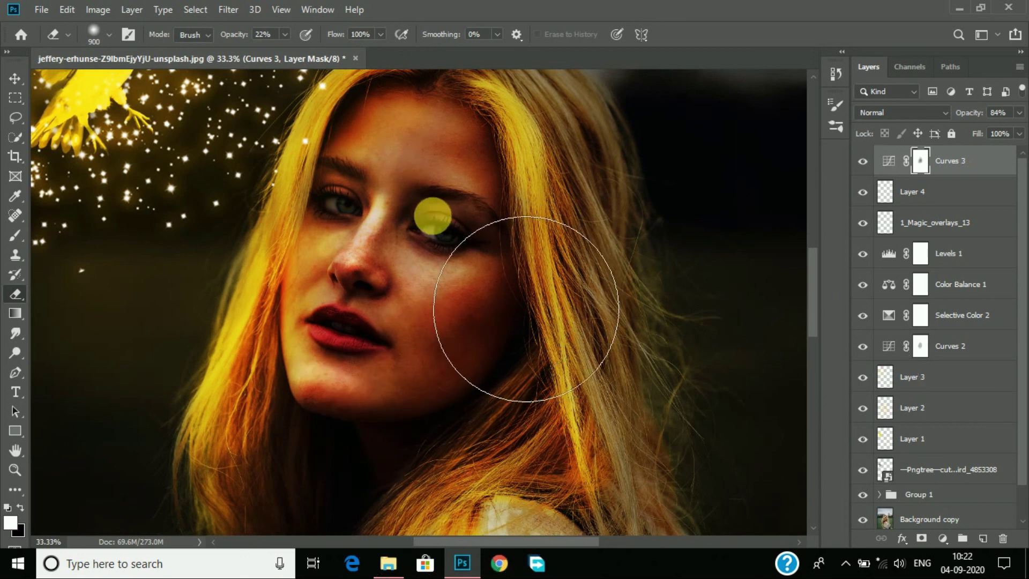
key("bracketleft")
key("bracketleft")
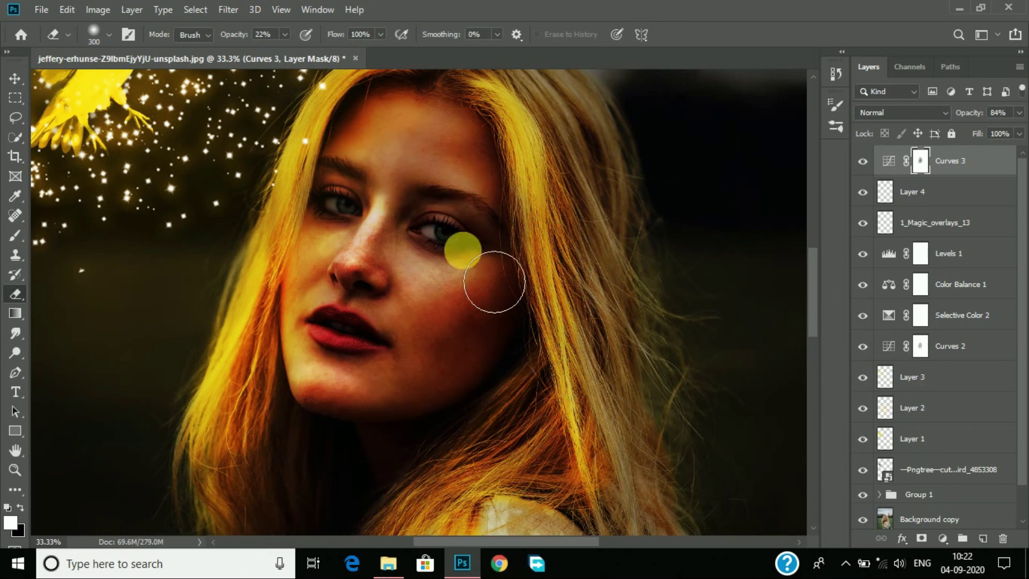
left_click_drag(416, 236, 370, 332)
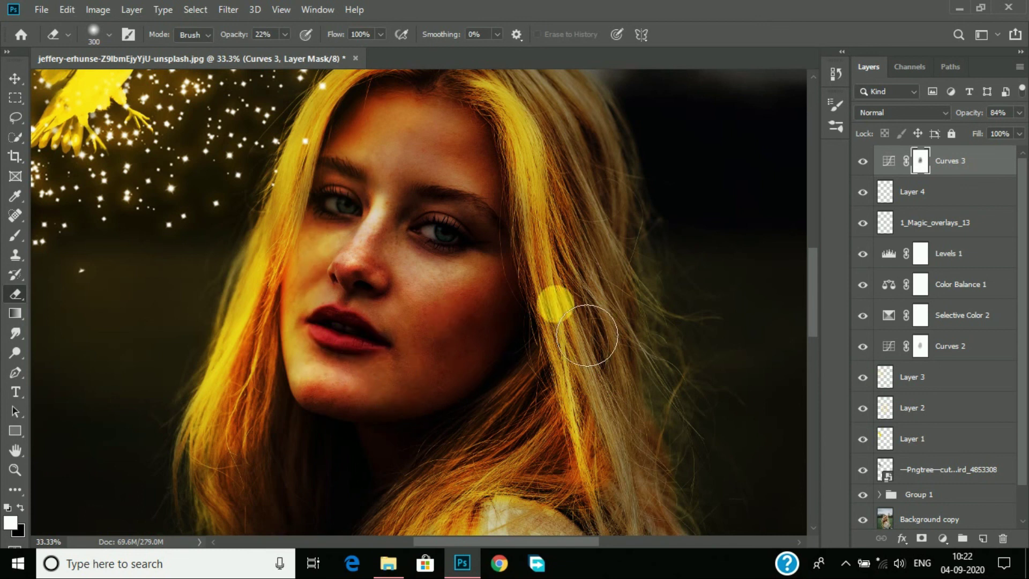
left_click_drag(812, 291, 816, 339)
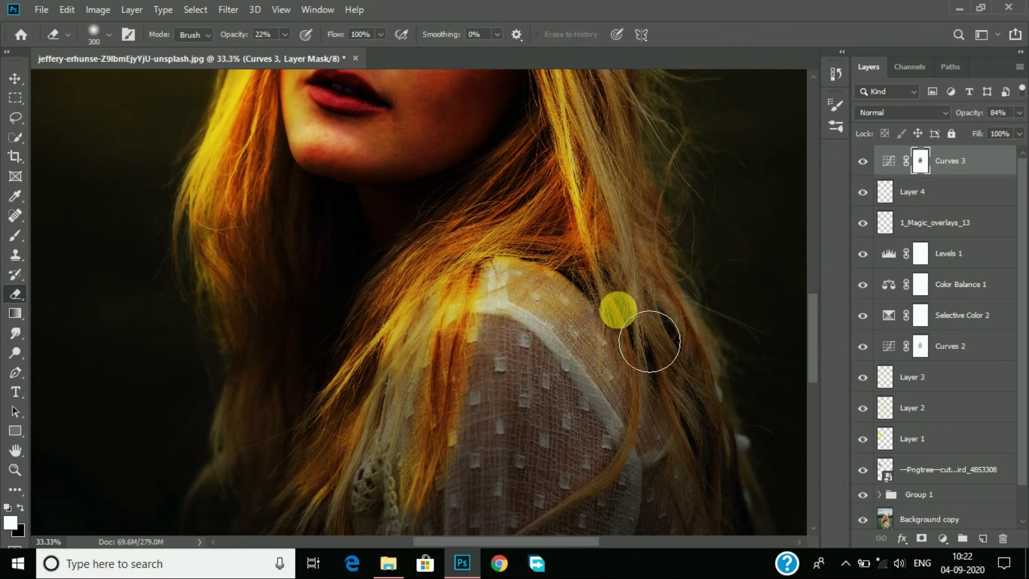
- Zoom out, compare against the original photo alone, and add a Selective Color layer
key("ctrl+minus")
key("ctrl+minus")
key("ctrl+minus")
key("ctrl+minus")
key("ctrl+minus")
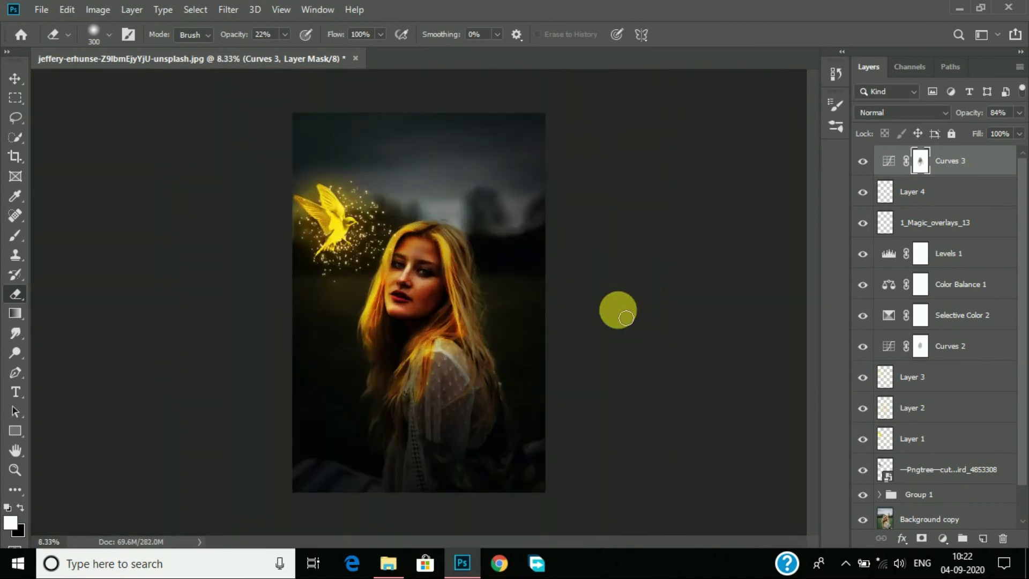
scroll(1019, 487, "down", 1)
left_click(863, 483, "alt")
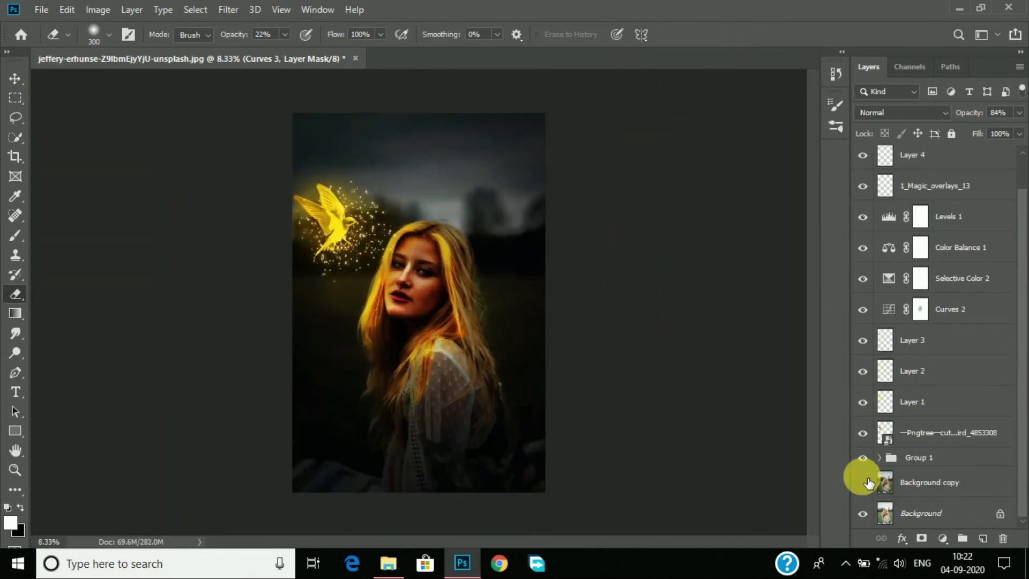
scroll(858, 134, "up", 1)
scroll(1022, 429, "down", 1)
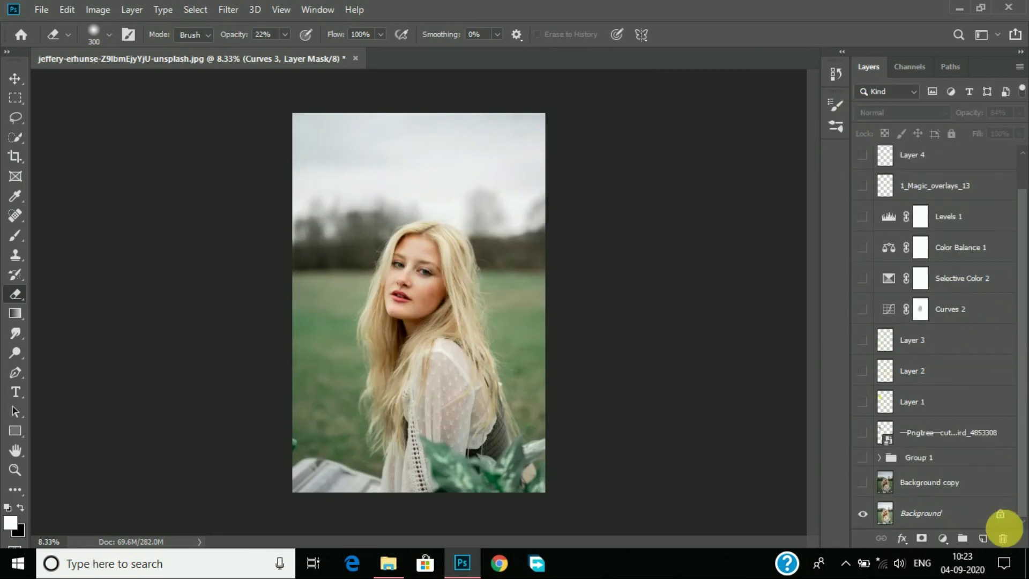
left_click(863, 483, "alt")
scroll(869, 91, "up", 1)
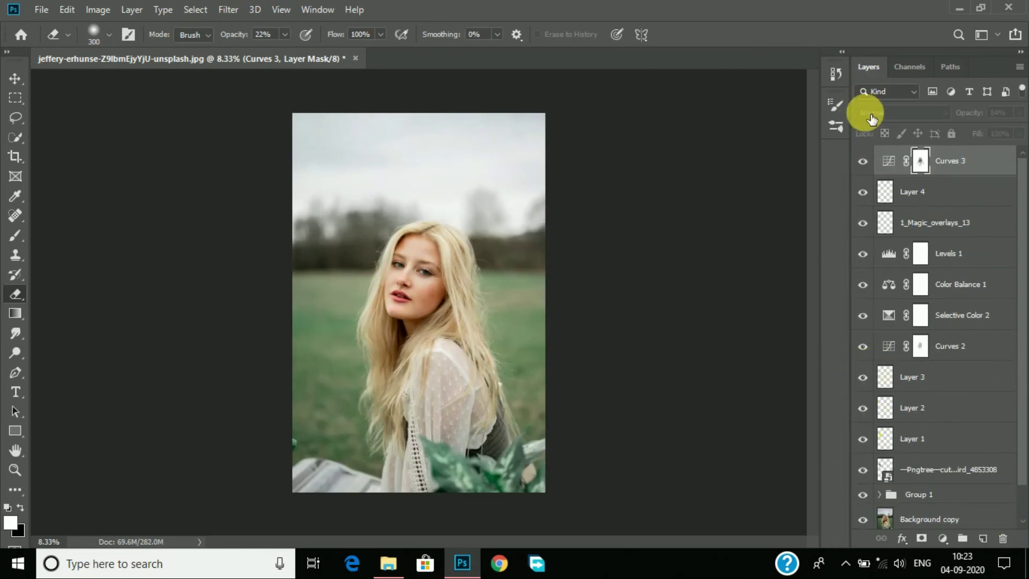
left_click(943, 539)
- Set Selective Color Reds to -1/-5/-6 and Cyans to +69/+38/+100
left_click(722, 201)
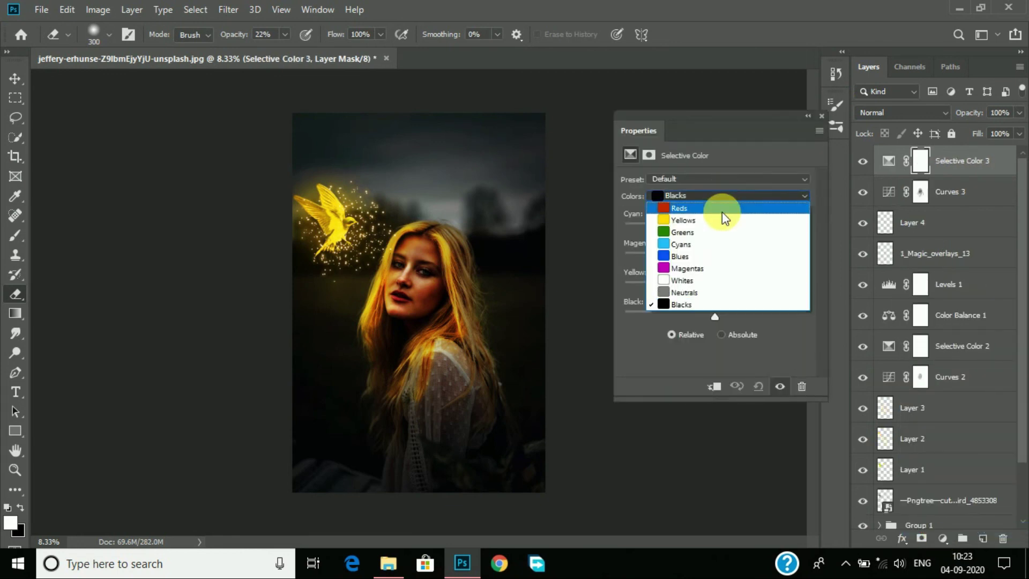
mouse_move(711, 231)
left_mouse_down()
mouse_move(724, 257)
mouse_move(711, 257)
mouse_move(709, 285)
left_mouse_up()
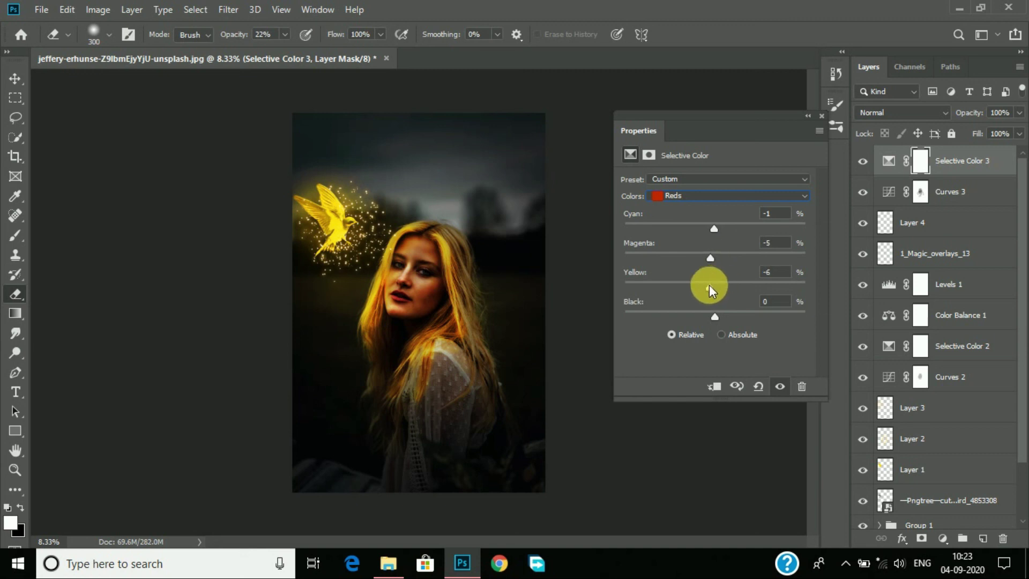
left_click(704, 198)
left_click(706, 239)
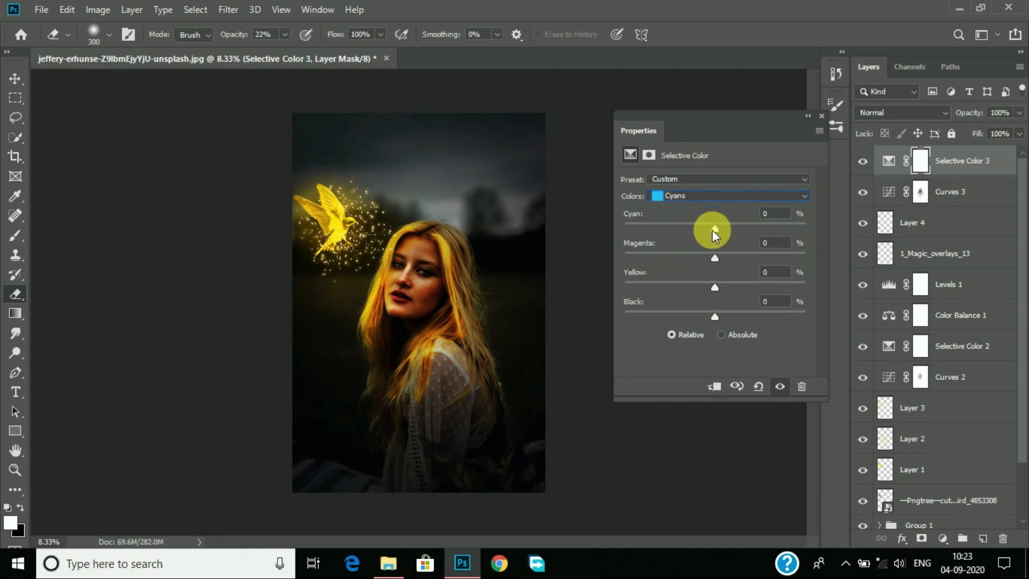
left_click_drag(648, 232, 777, 215)
mouse_move(715, 258)
left_mouse_down()
mouse_move(593, 252)
mouse_move(750, 266)
left_mouse_up()
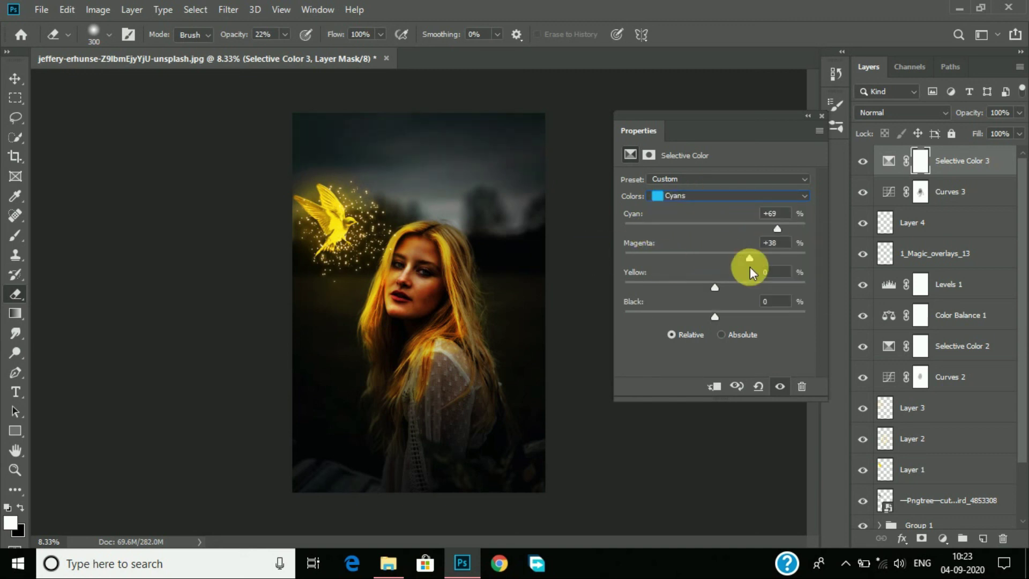
left_click(713, 194)
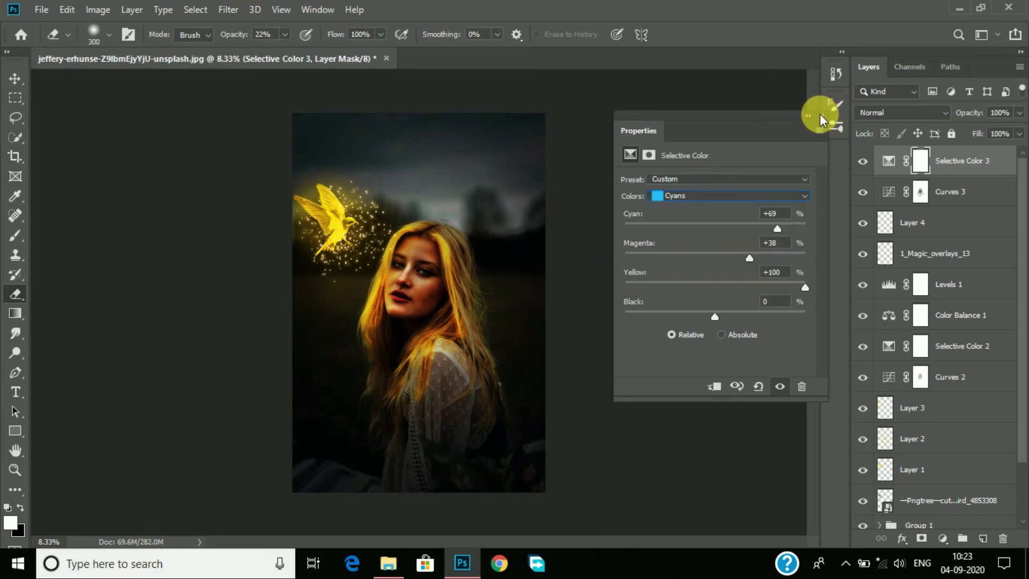
- Close the Properties panel and zoom to fit the whole image
left_click(820, 114)
key("ctrl+minus")
key("ctrl+plus")
key("ctrl+plus")
key("ctrl+plus")
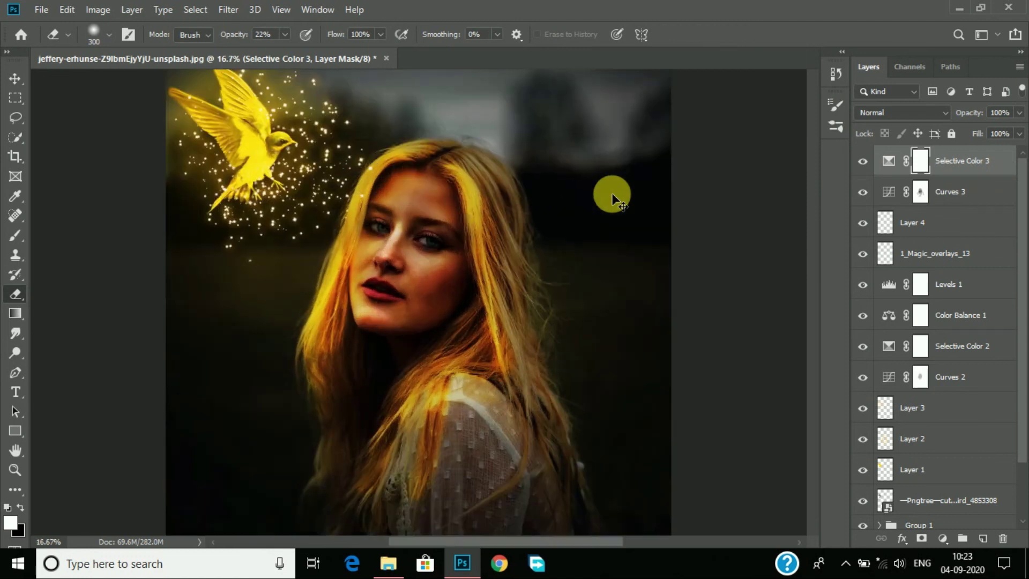
key("ctrl+minus")
key("ctrl+minus")
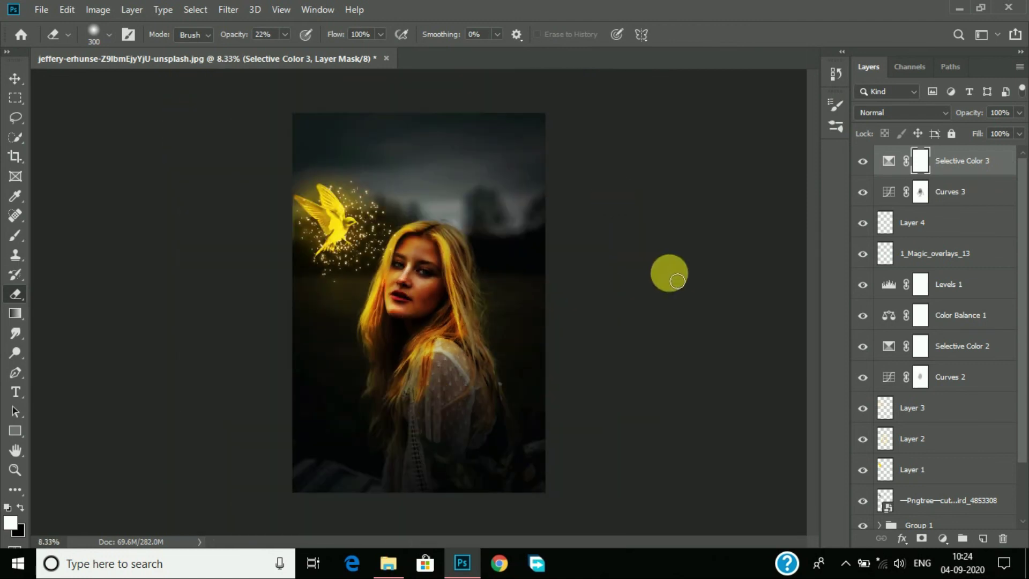